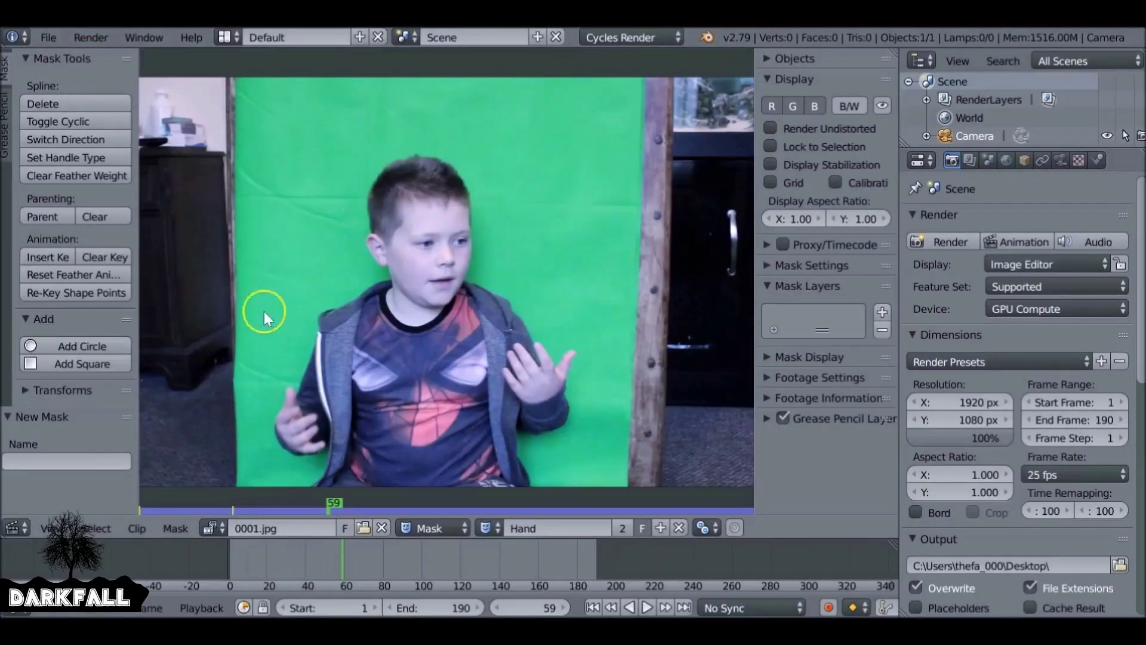
Play through the green-screen footage, stop playback and scrub to frame 122
left_click(647, 607)
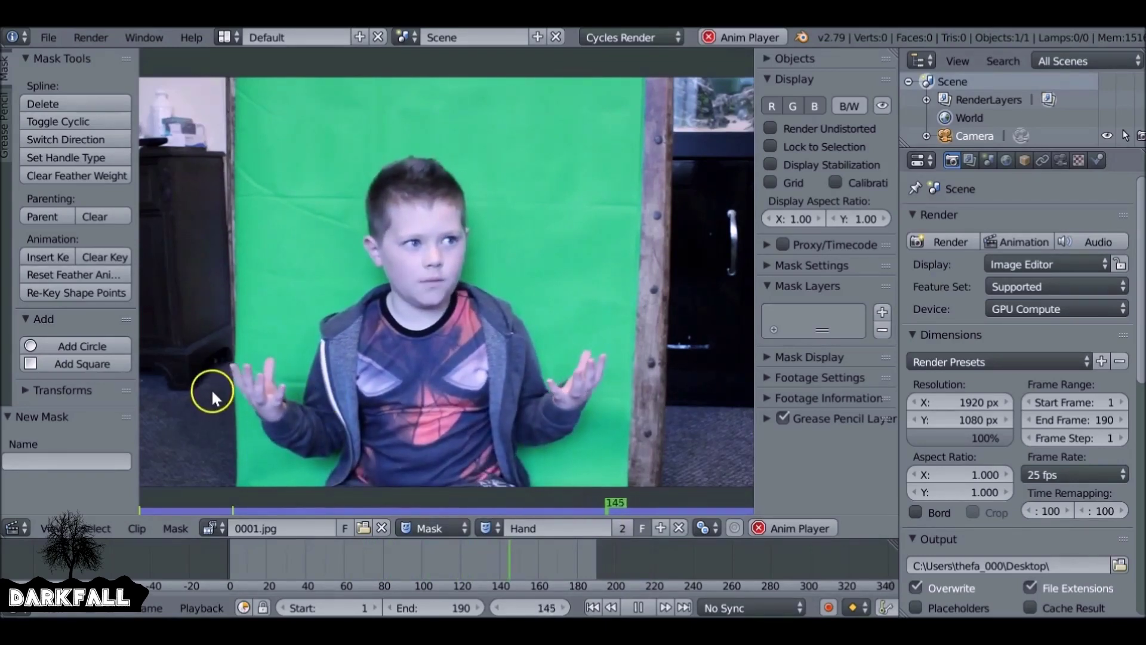
left_click(481, 554)
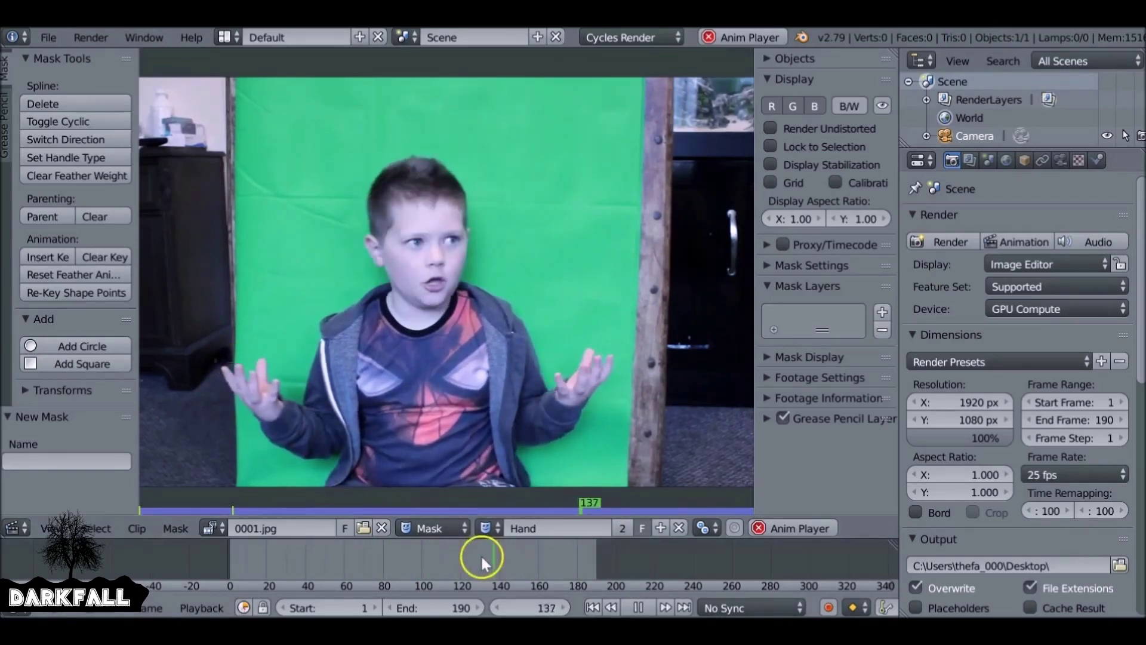
left_click(446, 563)
left_click(634, 608)
left_click_drag(507, 555, 463, 558)
Start a mask at frame 122 by tracing points around the blurred fingers and along the hand's lower edge
scroll(274, 464, "up", 8)
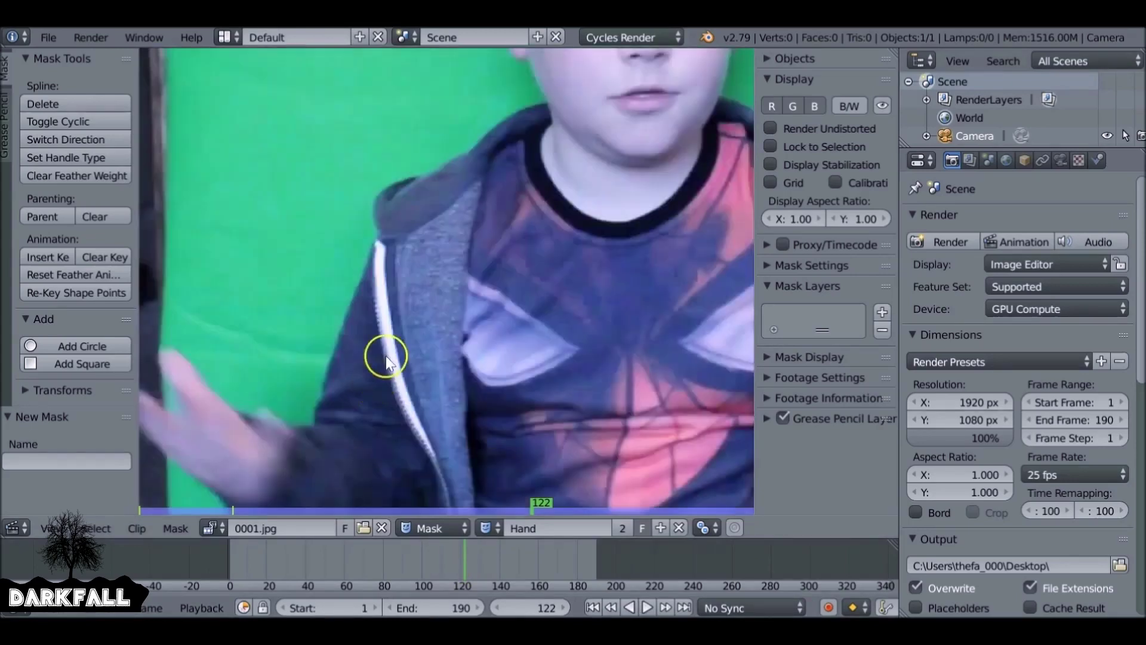
key("Left")
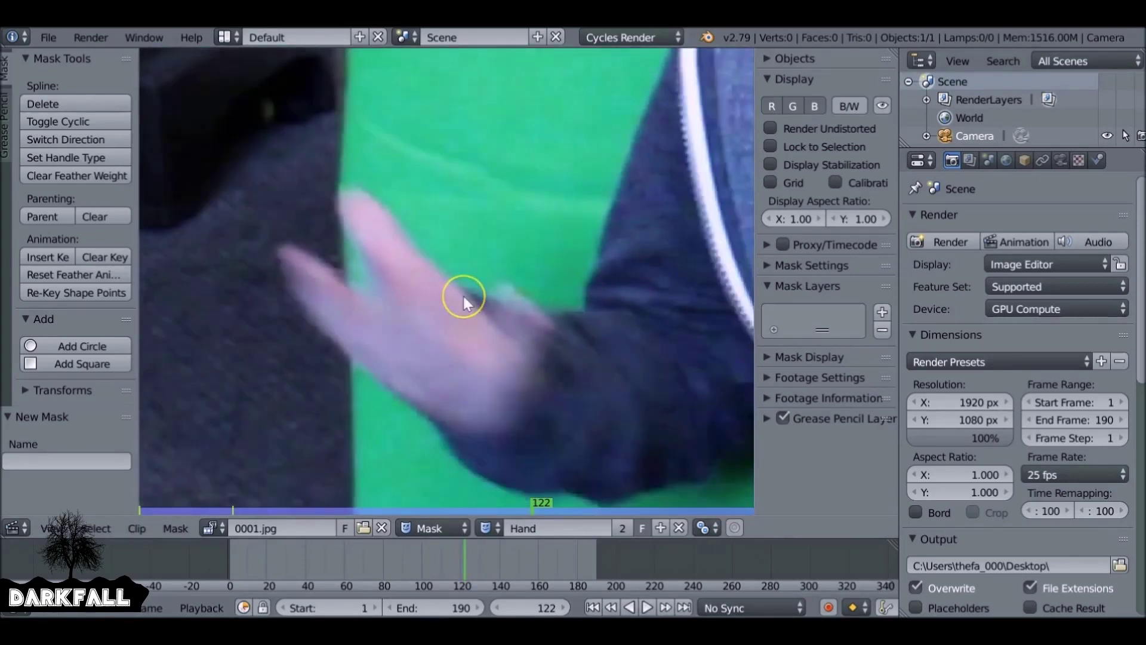
key("Right")
left_click(362, 195, "ctrl")
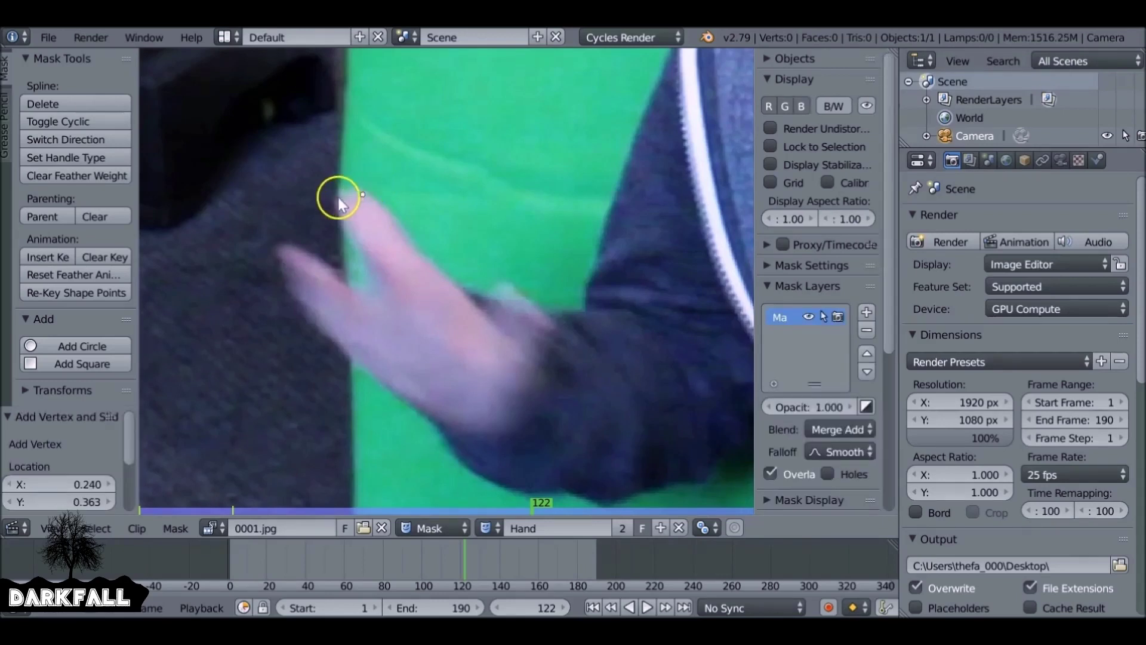
left_click(341, 224, "ctrl")
left_click(359, 246, "ctrl")
left_click(364, 278, "ctrl")
left_click(341, 279, "ctrl")
left_click(313, 261, "ctrl")
left_click(294, 251, "ctrl")
left_click(281, 253, "ctrl")
left_click(290, 288, "ctrl")
left_click(312, 313, "ctrl")
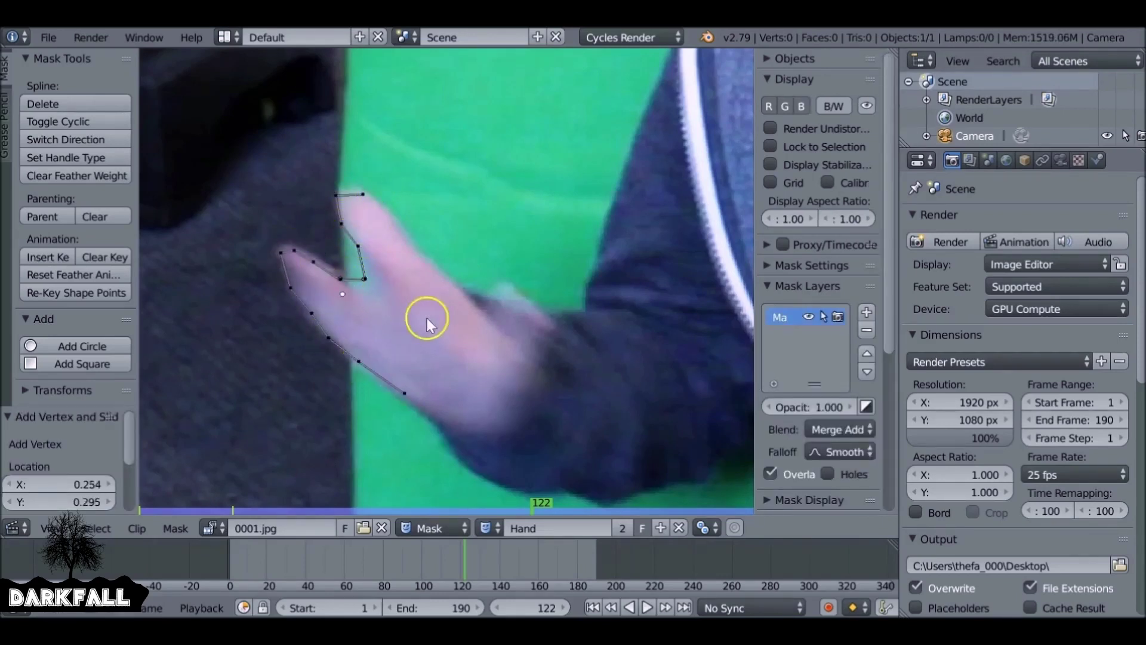
Complete the mask outline around the palm, close the spline, tuck the point between the fingers into place and select all points
left_click(443, 391, "ctrl")
left_click(468, 326, "ctrl")
key("alt+c")
left_click(431, 269, "ctrl")
left_click(392, 213, "ctrl")
left_click_drag(364, 279, 372, 293)
key("a")
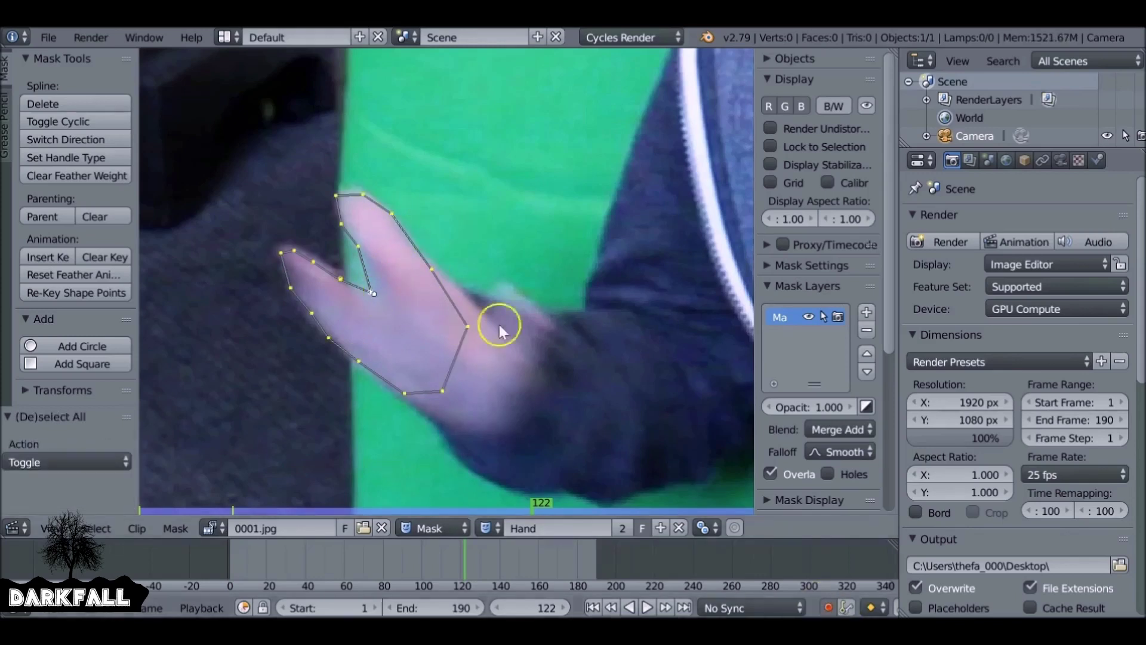
Advance to frame 123 and move the mask points to match the hand's new finger positions
key("Right")
left_click_drag(311, 313, 246, 262)
left_click_drag(280, 252, 224, 197)
left_click_drag(341, 278, 295, 238)
left_click_drag(376, 292, 318, 168)
left_click_drag(357, 250, 328, 141)
left_click_drag(363, 194, 343, 149)
Advance to frame 124, reshape the mask around the raised fingers, palm and wrist, and continue one frame forward
key("Right")
key("a")
left_click_drag(399, 270, 398, 242)
left_click_drag(216, 169, 194, 165)
left_click_drag(286, 204, 301, 210)
left_click_drag(287, 148, 251, 115)
left_click_drag(320, 169, 321, 159)
left_click_drag(318, 121, 346, 119)
left_click_drag(380, 192, 375, 197)
left_click_drag(429, 242, 394, 226)
left_click_drag(292, 288, 267, 277)
left_click_drag(322, 315, 318, 323)
left_click_drag(357, 334, 357, 354)
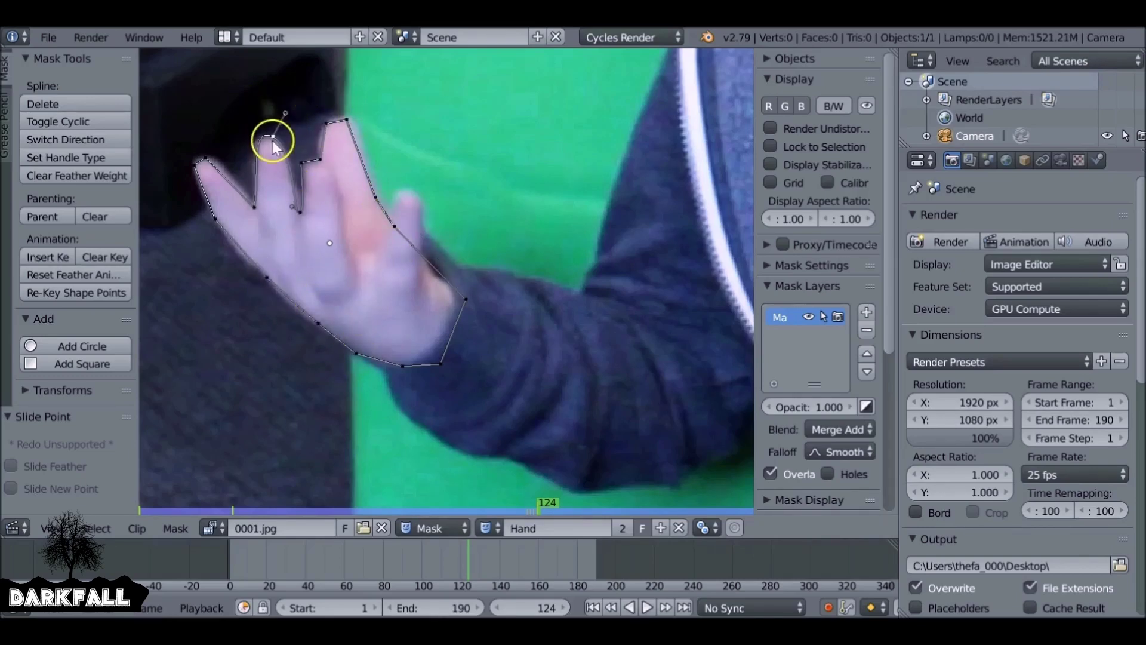
key("Right")
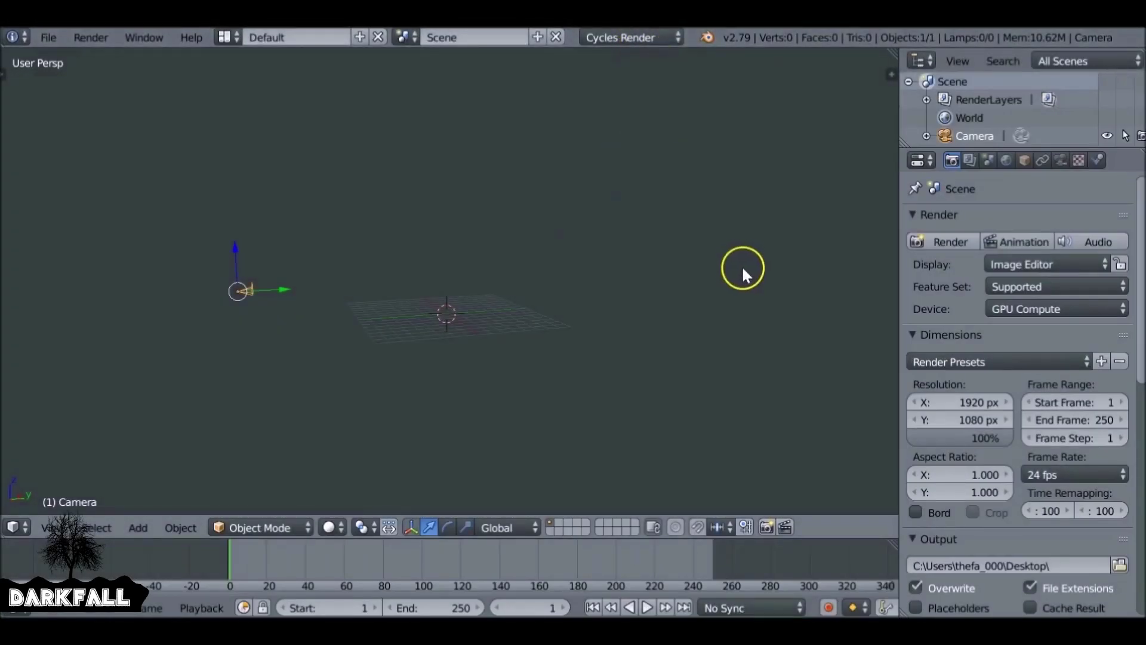
left_click(967, 436)
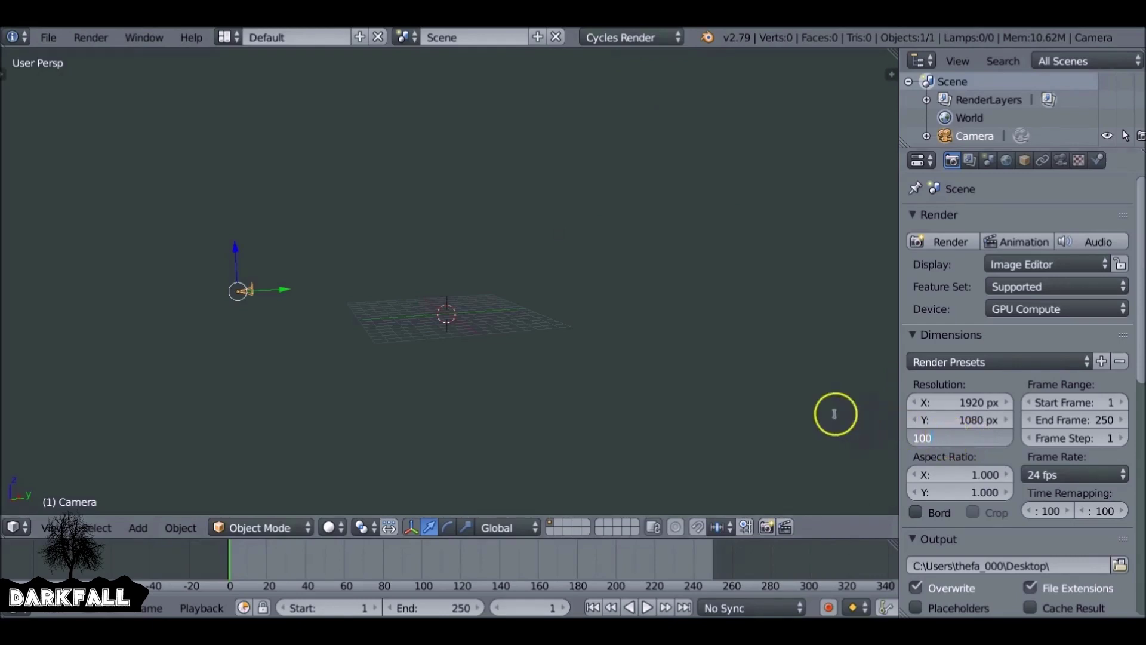
key("Escape")
mouse_move(1007, 434)
left_mouse_down()
mouse_move(844, 435)
mouse_move(1014, 435)
left_mouse_up()
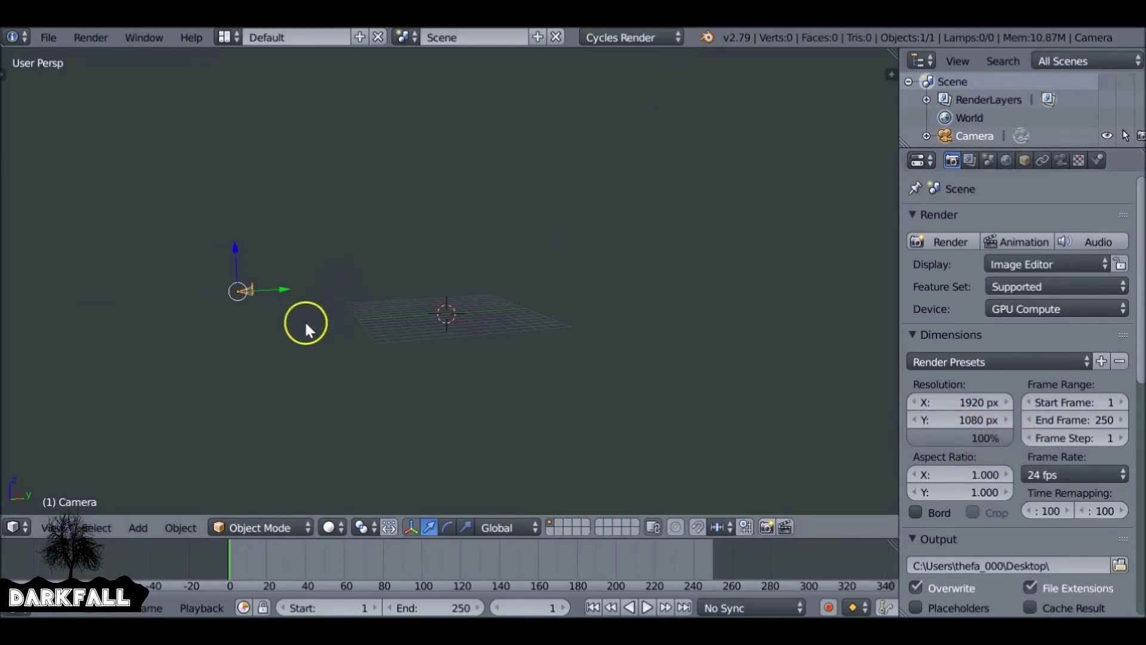
Switch the 3D View area to the Node Editor in compositing mode, with Use Nodes and Backdrop enabled
left_click(16, 527)
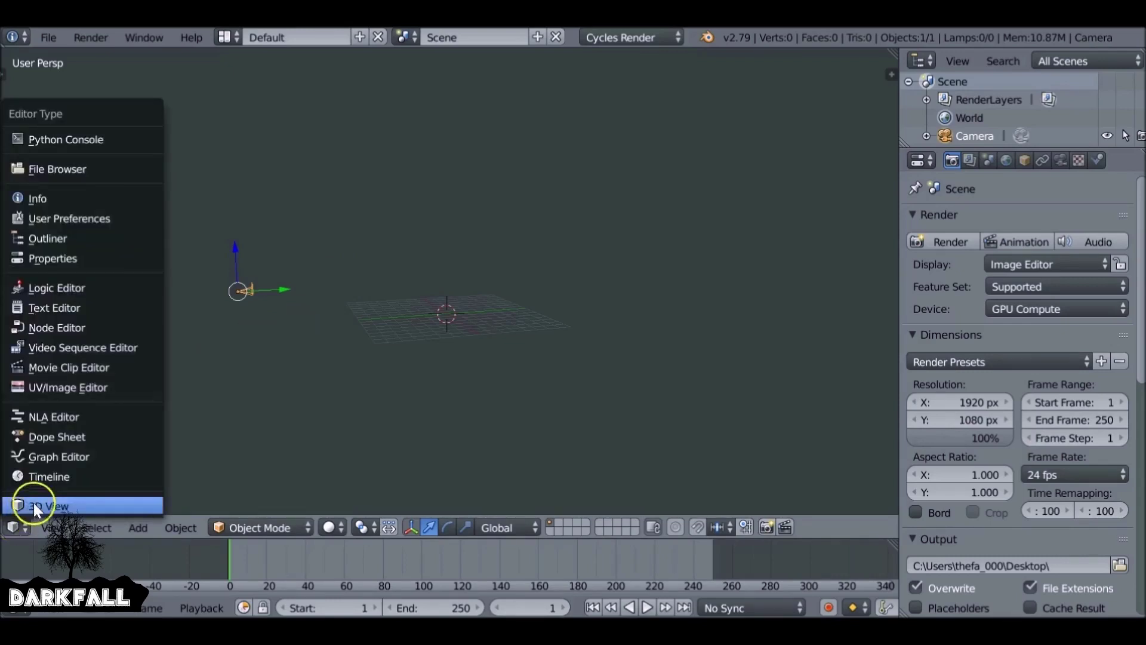
left_click(76, 328)
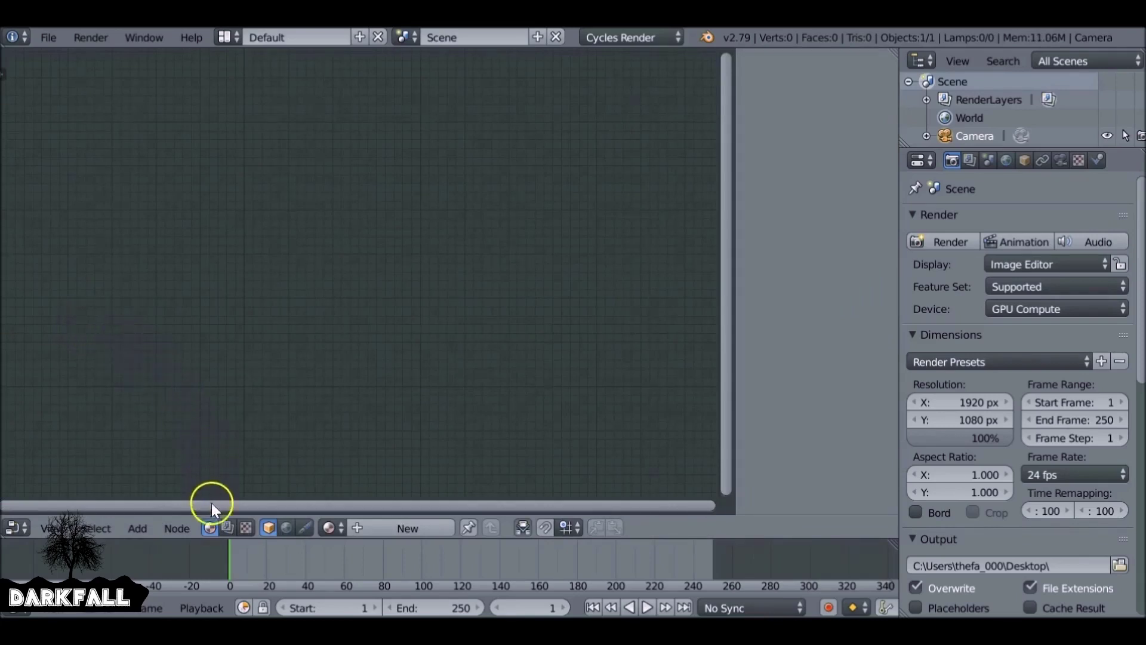
left_click(228, 526)
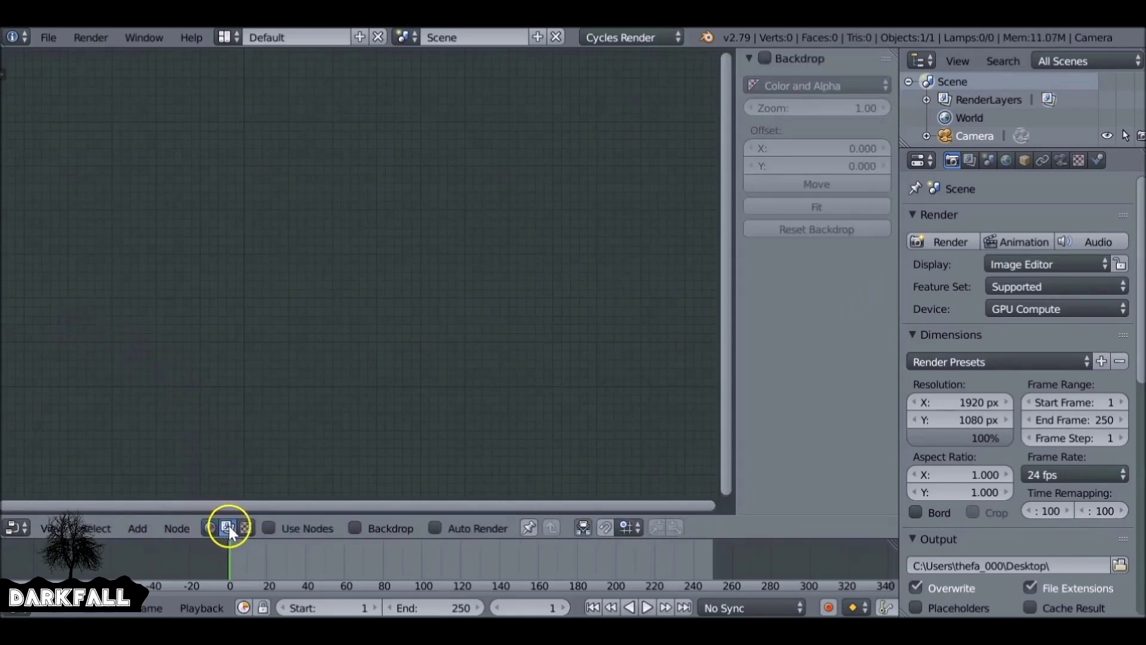
left_click(269, 527)
left_click(357, 528)
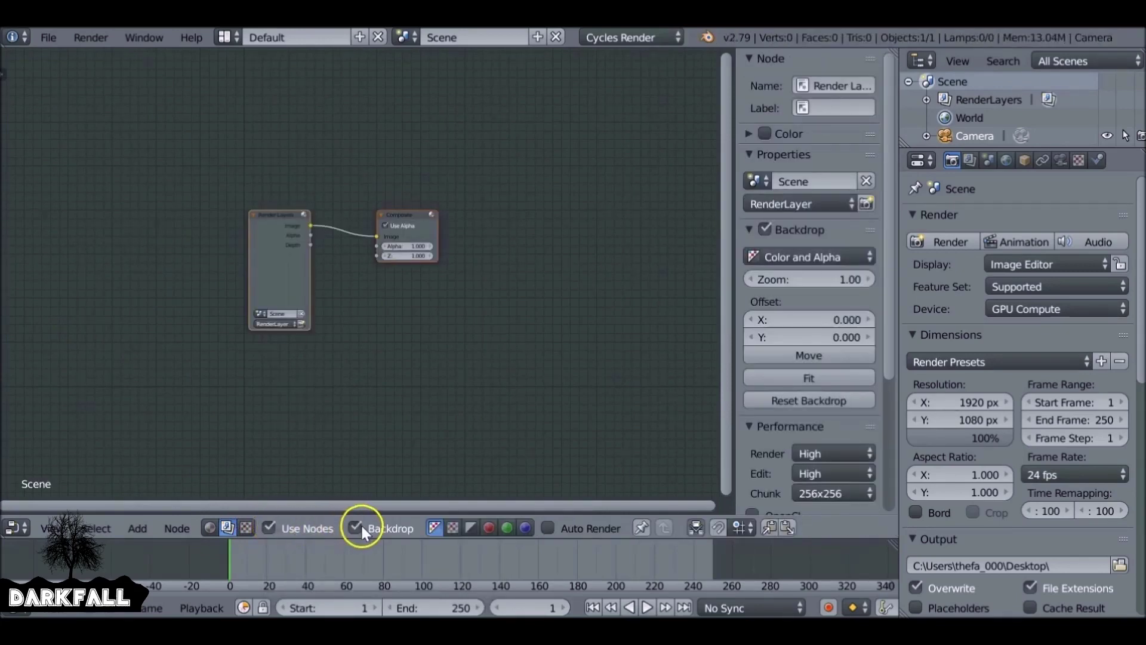
Move the Composite node farther out to make room and delete the Render Layers node
left_click_drag(411, 217, 575, 193)
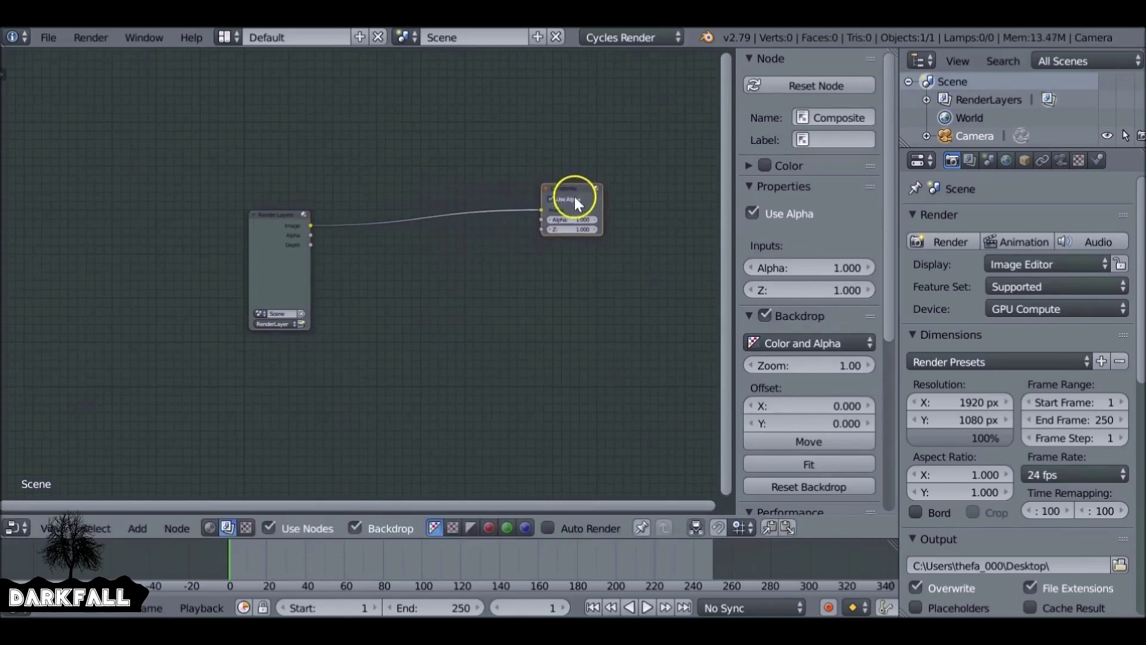
left_click_drag(266, 221, 209, 200)
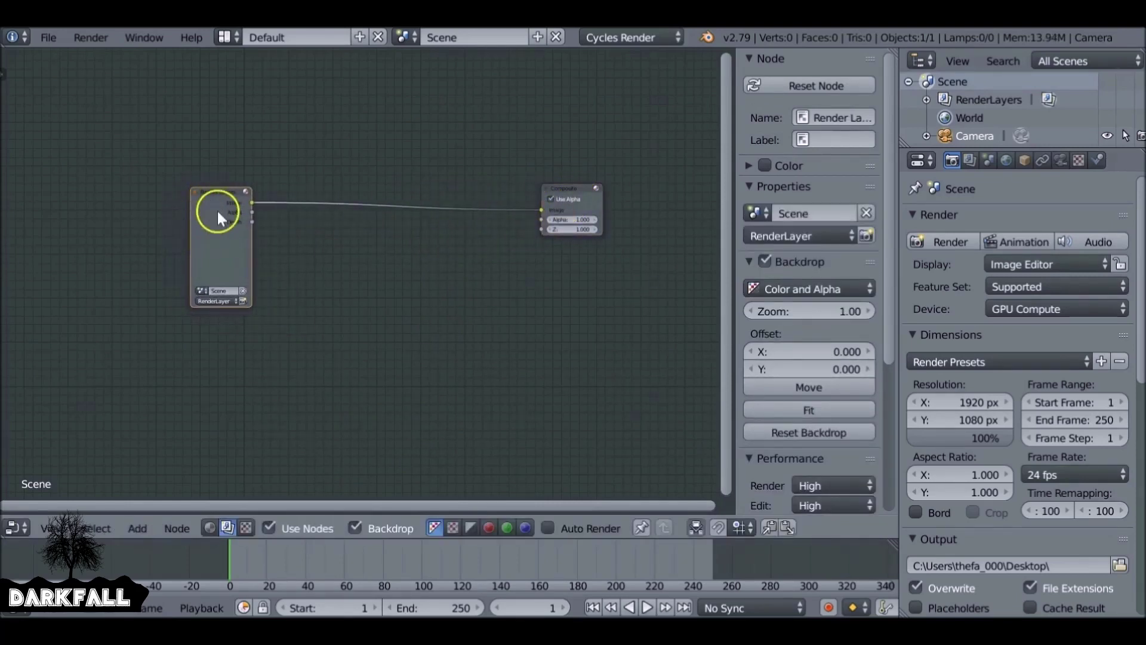
key("x")
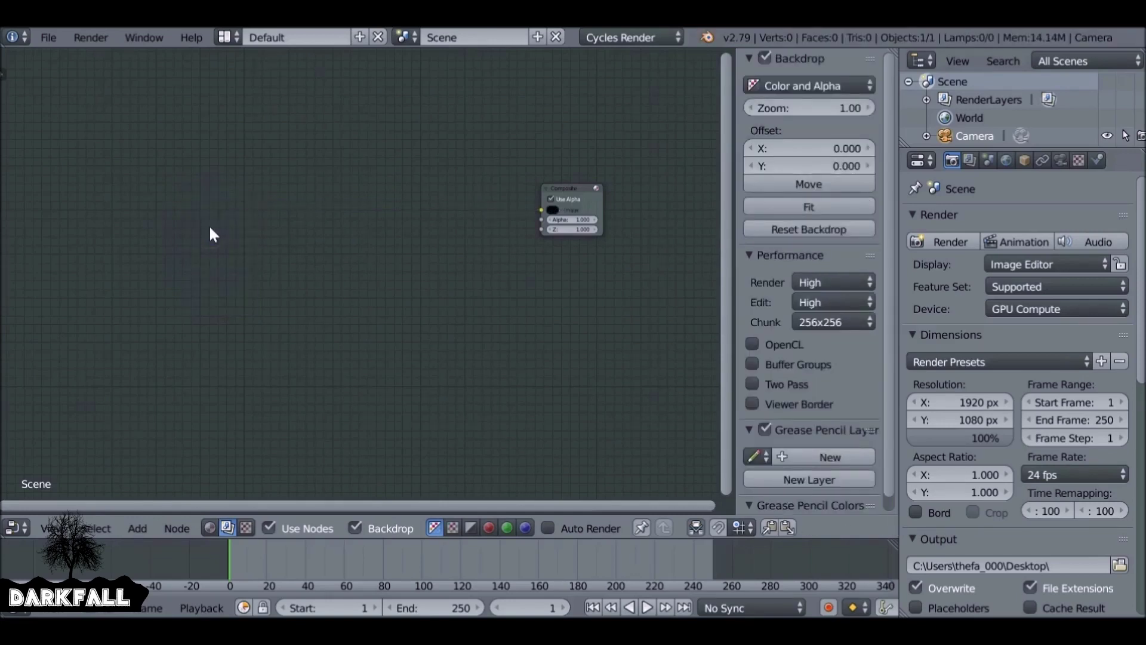
Import all JPG frames in Green Screens\1\ColEn as an Image Sequence node and link its Image output to the Composite node
key("shift+a")
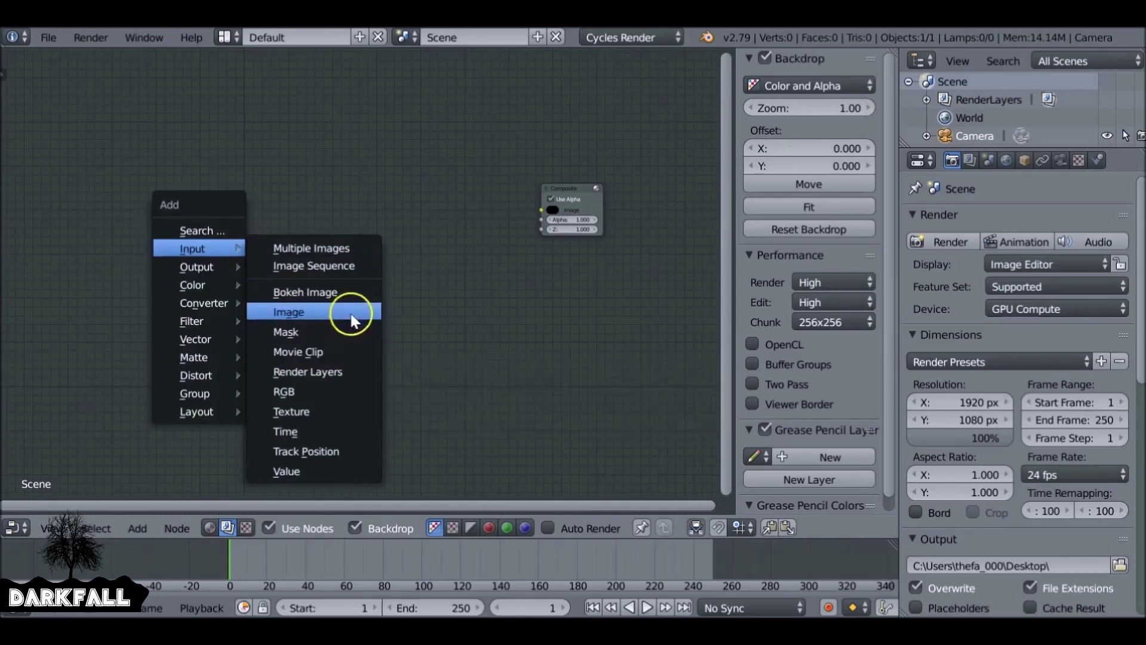
left_click(363, 268)
left_click(57, 258)
left_click(632, 145)
left_click(655, 307)
left_click(253, 145)
left_click(249, 146)
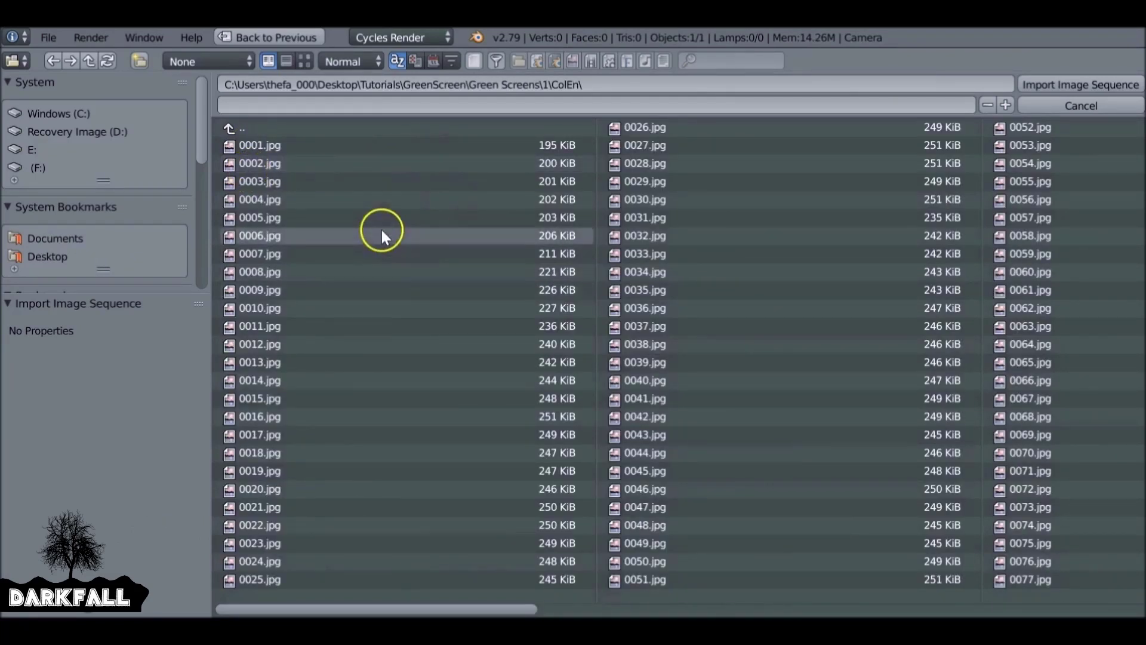
key("a")
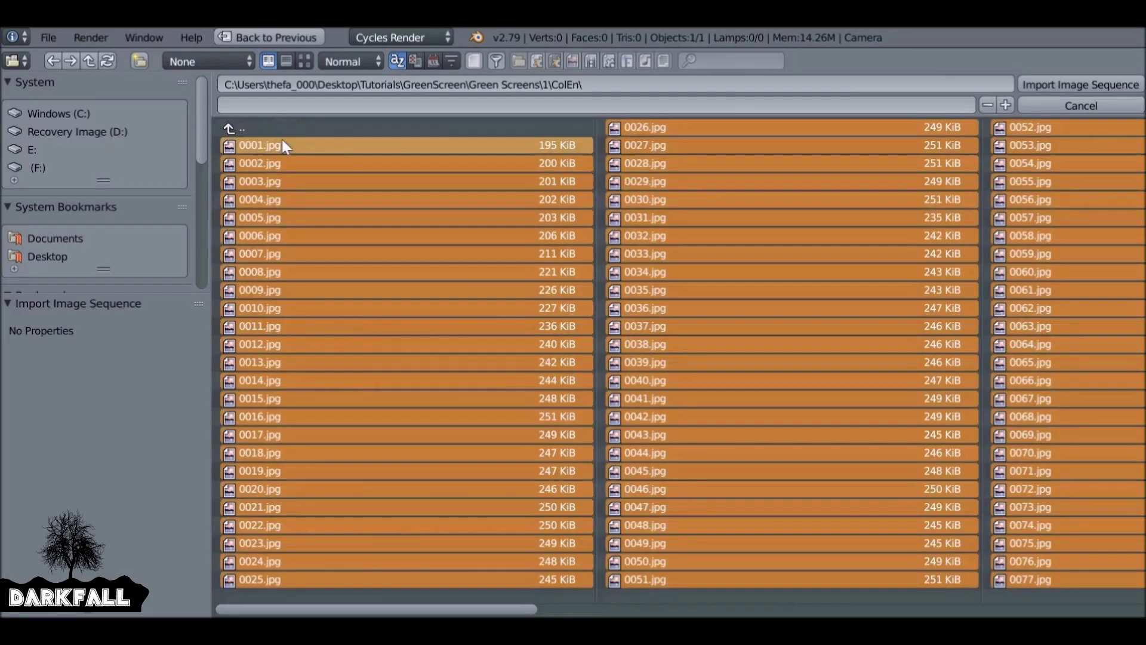
left_click(1080, 80)
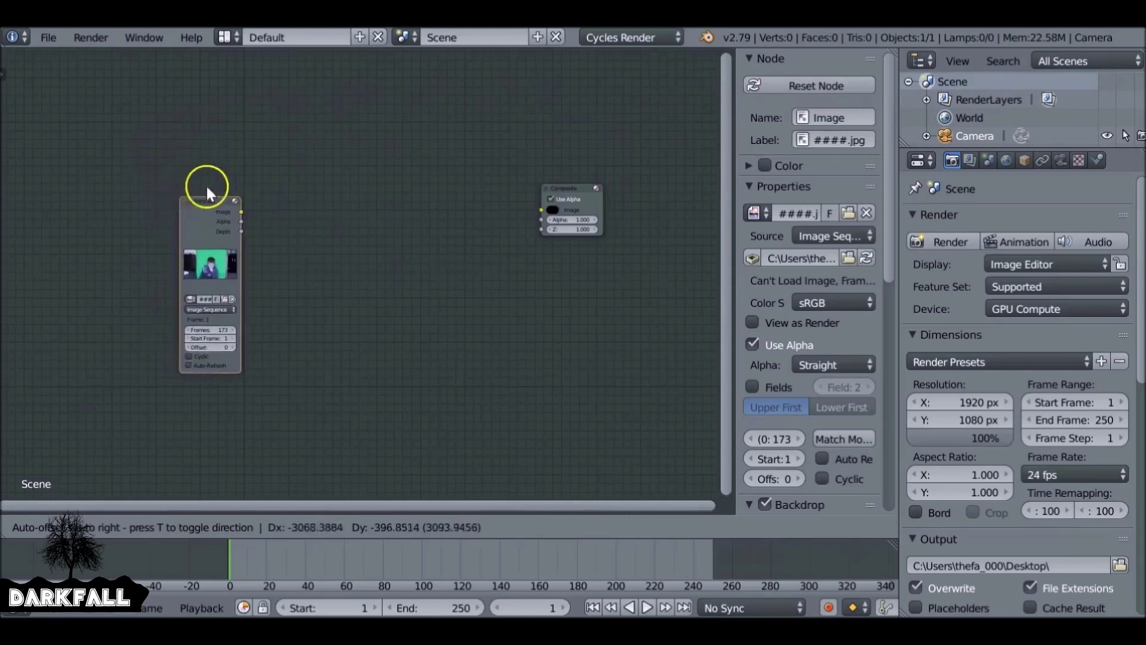
left_click(165, 174)
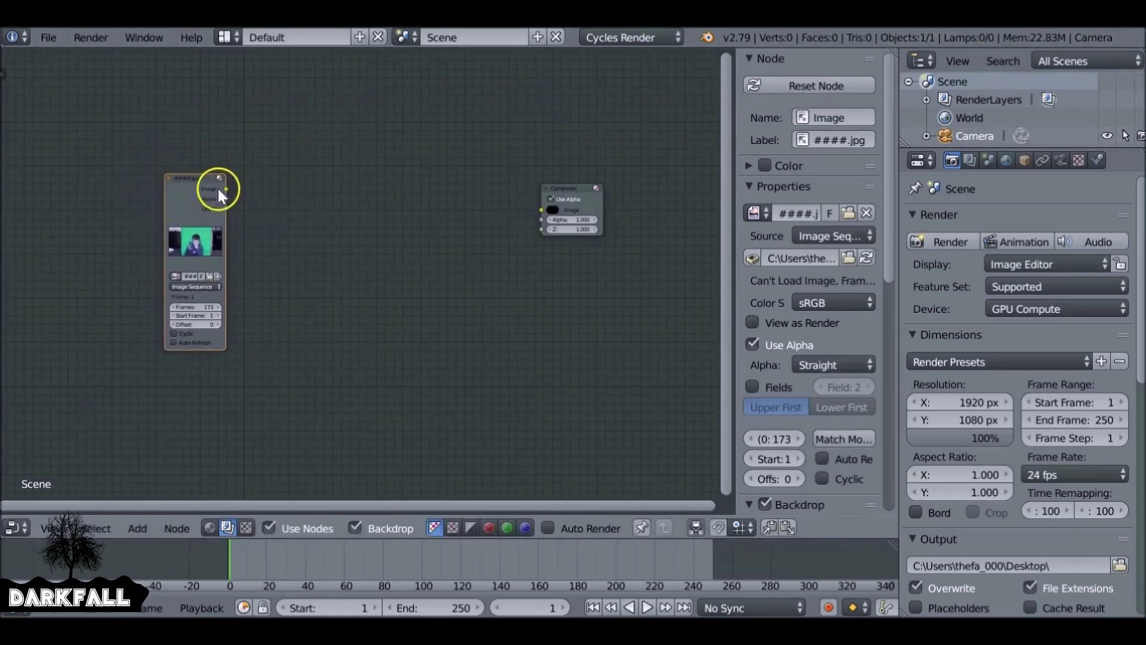
left_click_drag(231, 187, 545, 209)
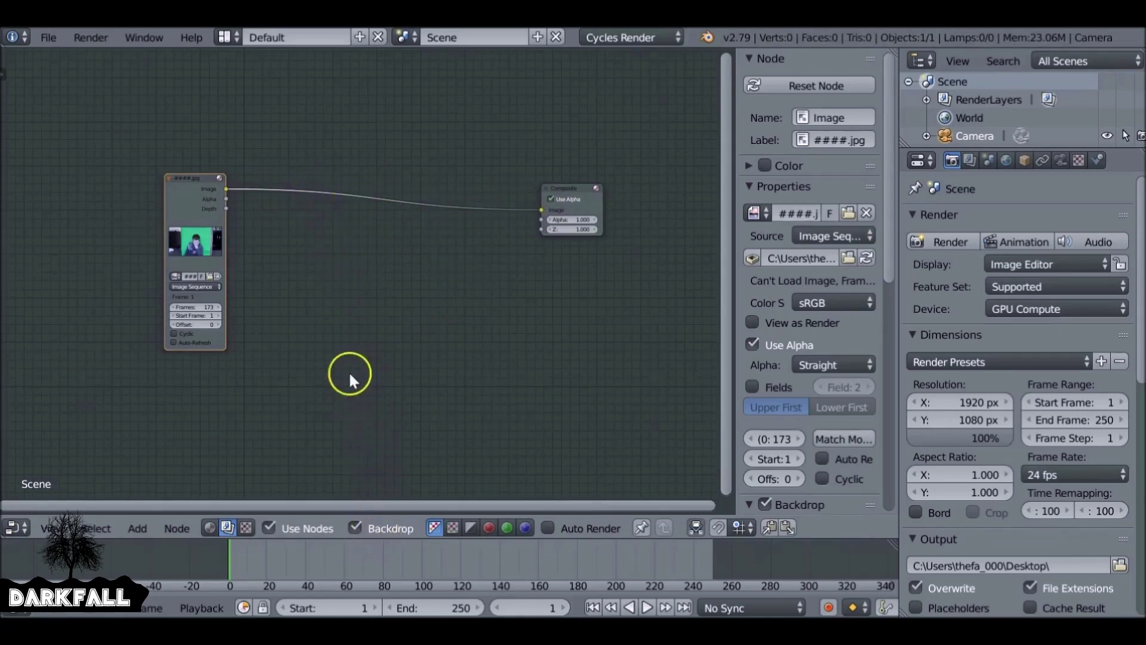
Add a Viewer output node above the Composite node and link the image sequence's Image output to it
key("shift+a")
mouse_move(349, 366)
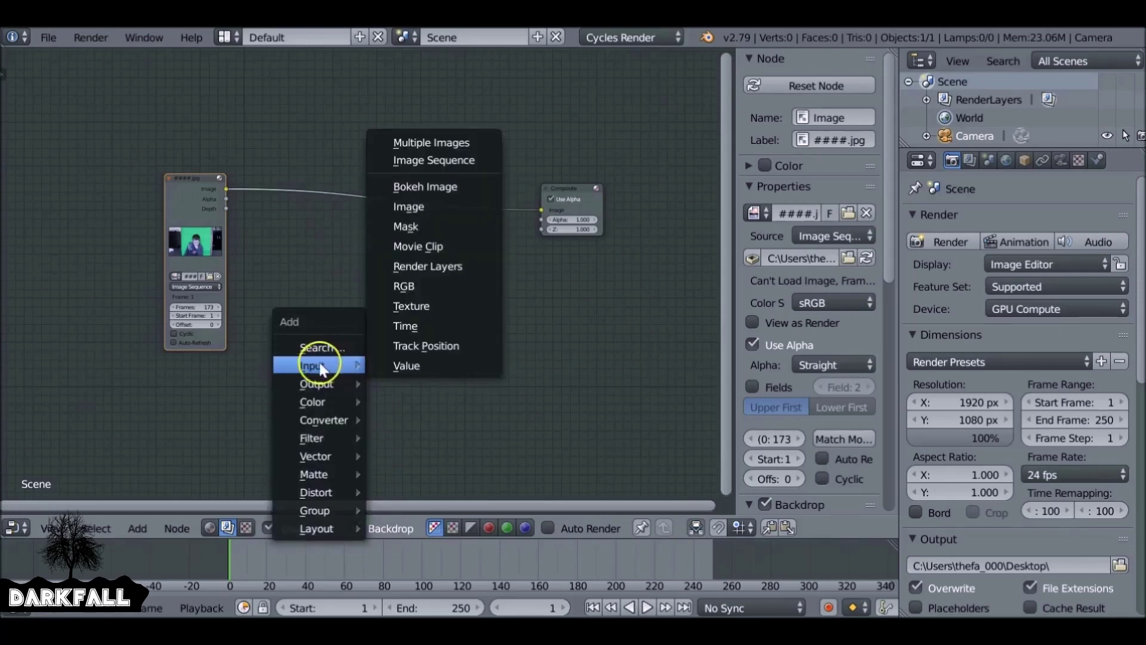
mouse_move(302, 385)
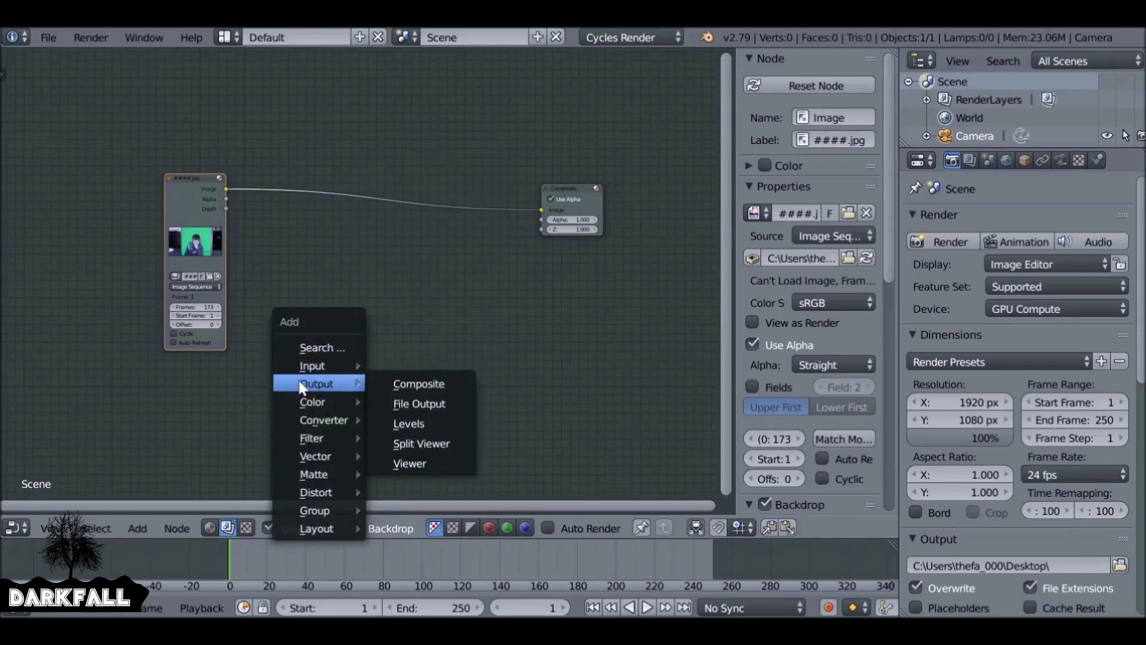
left_click(412, 457)
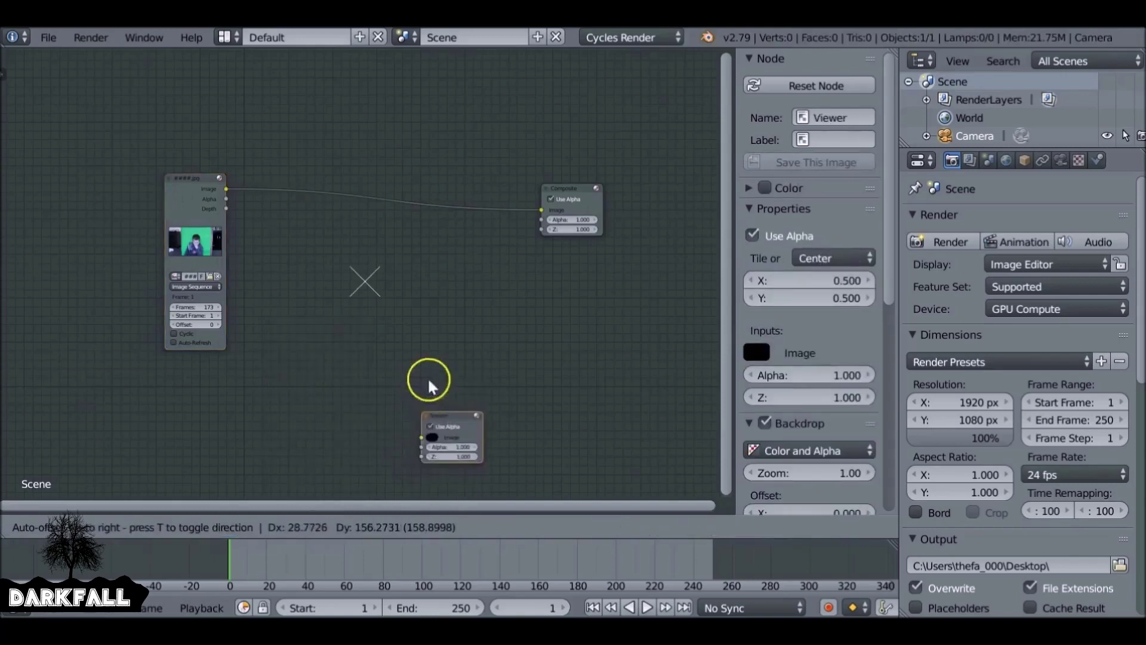
left_click(544, 109)
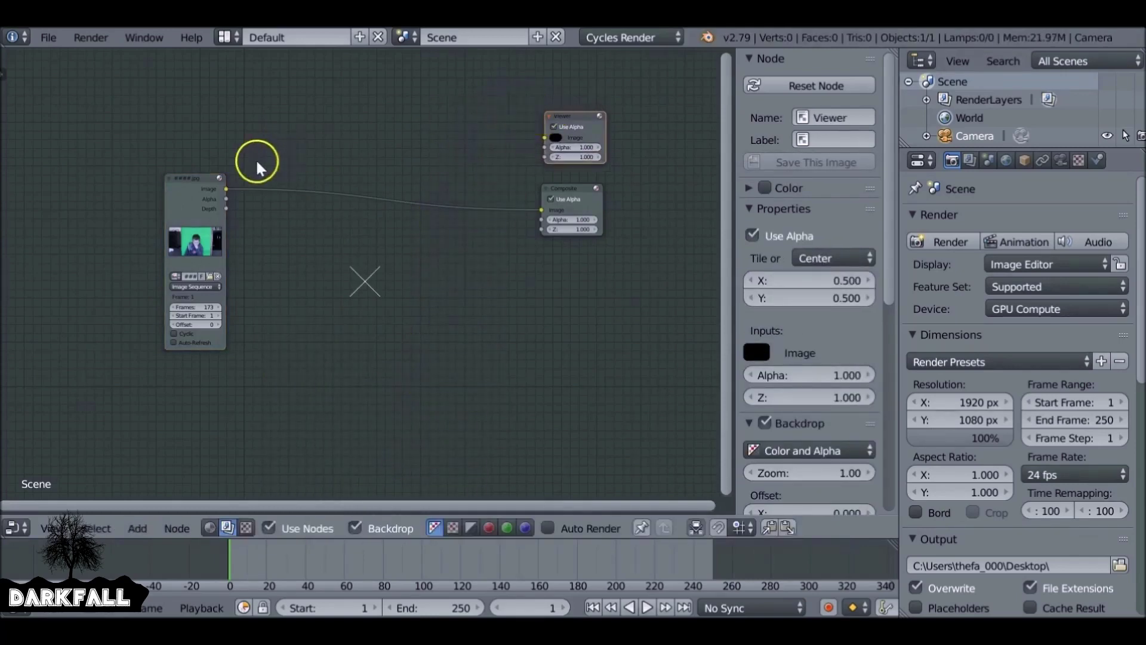
left_click_drag(228, 189, 544, 137)
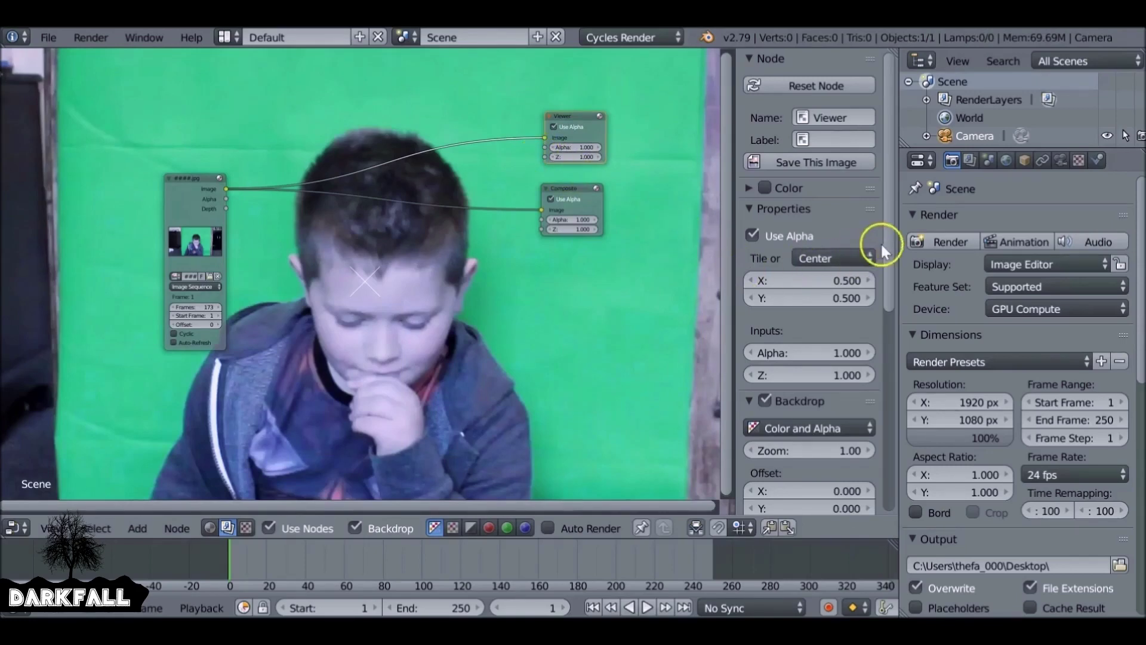
Reduce the backdrop zoom to 0.41 so the whole footage frame fits in the node view
scroll(880, 242, "down", 1)
scroll(890, 235, "down", 5)
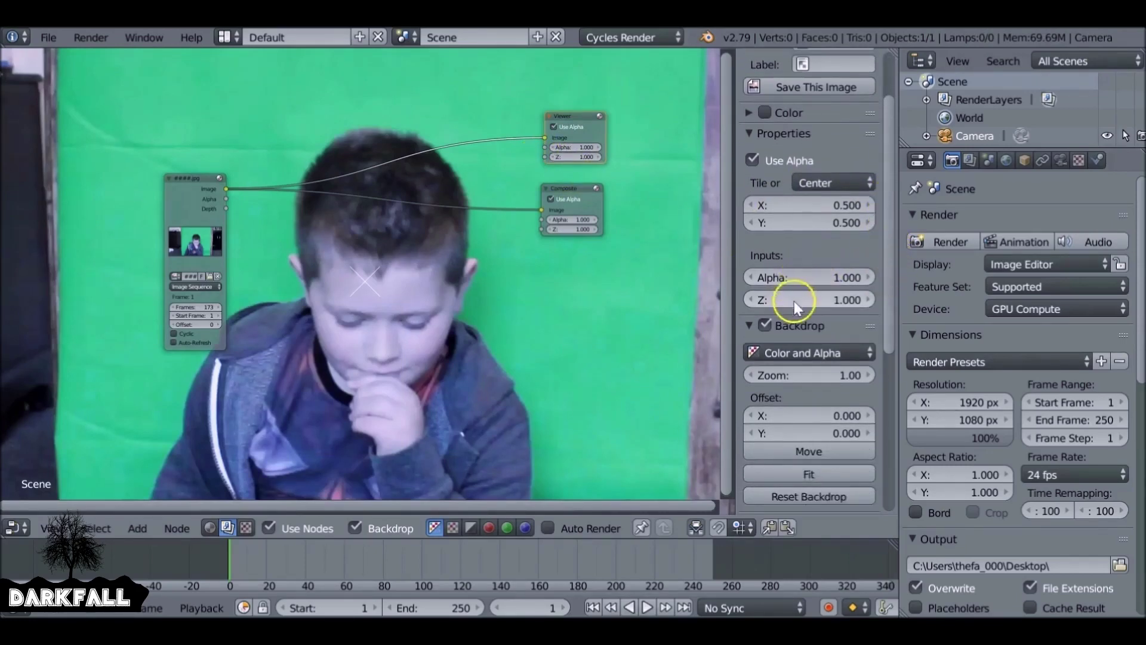
scroll(796, 314, "down", 2)
mouse_move(806, 274)
left_mouse_down()
mouse_move(770, 274)
mouse_move(806, 274)
left_mouse_up()
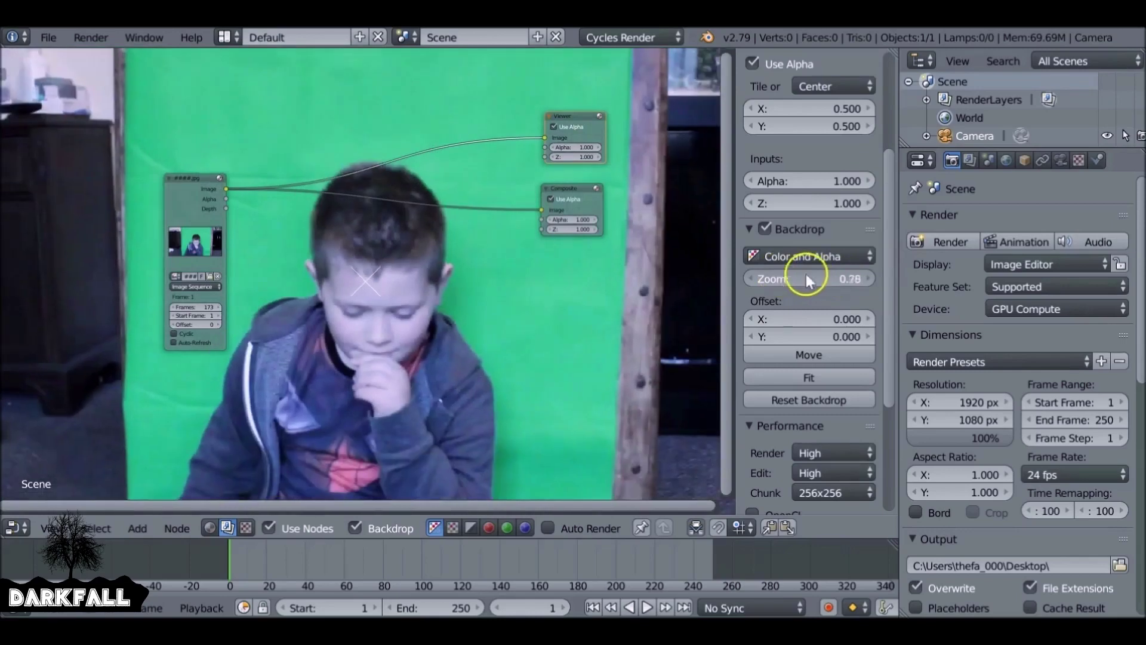
left_click(830, 378)
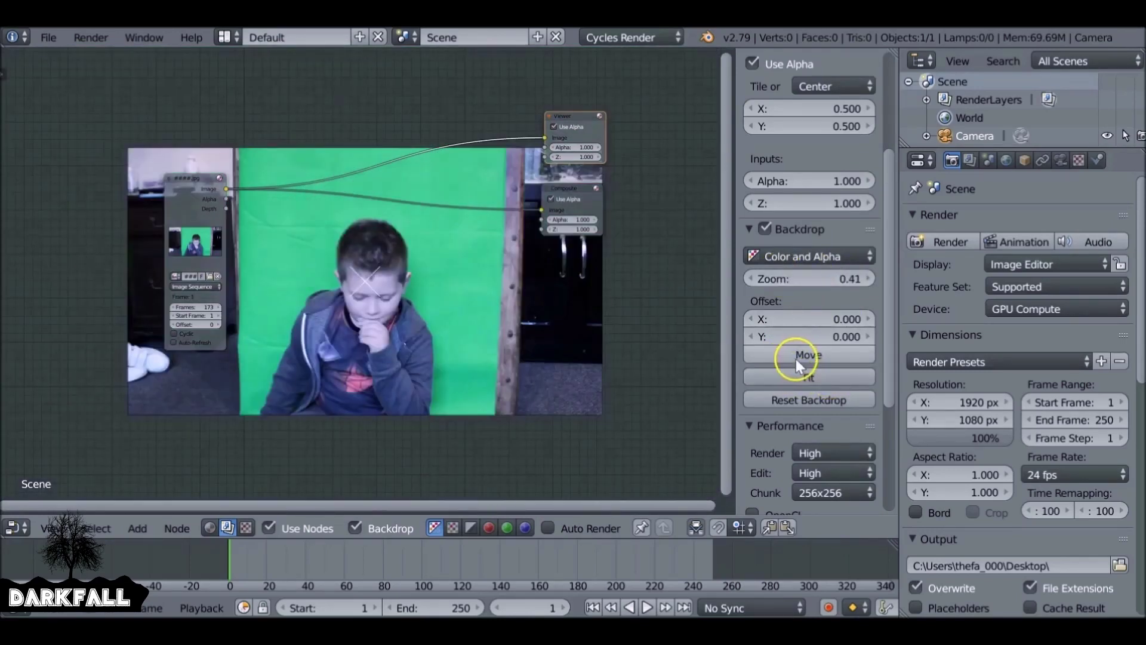
Hide the node properties sidebar and move the image sequence node clear of the backdrop image
key("n")
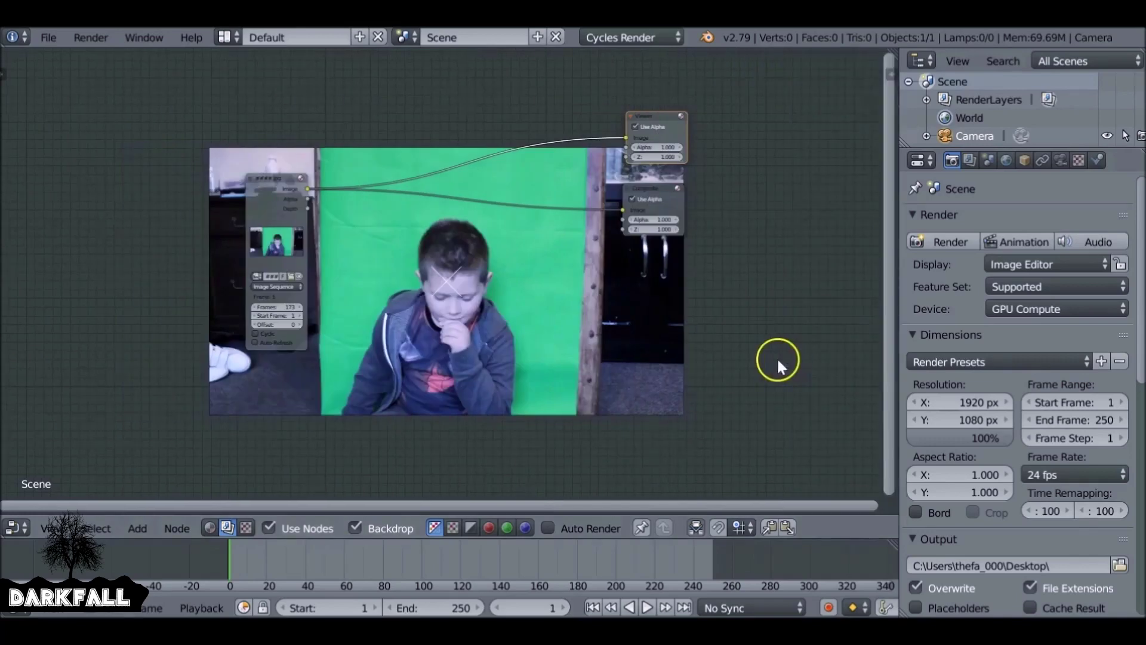
scroll(492, 327, "up", 1)
scroll(490, 324, "up", 2)
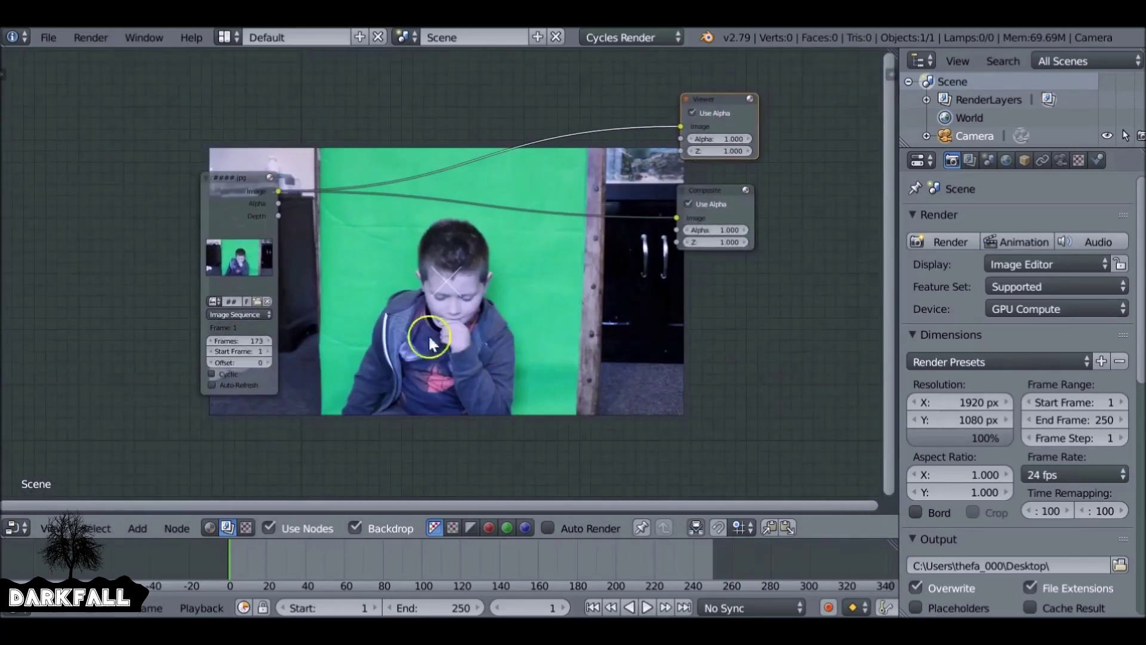
left_click_drag(212, 198, 126, 142)
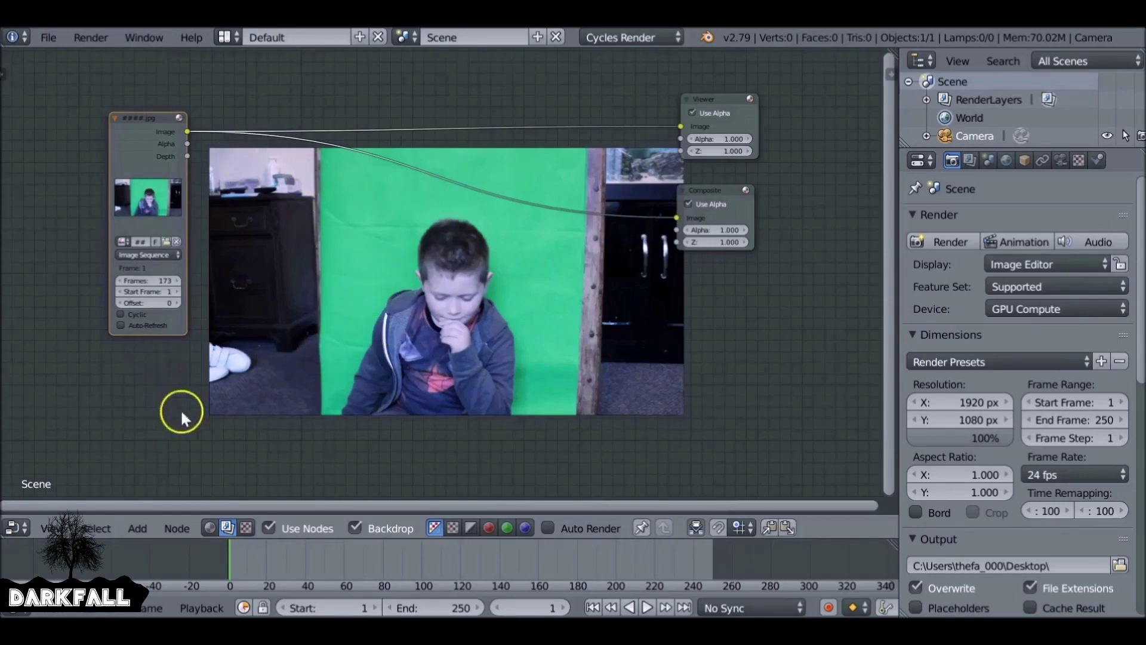
Add a Box Mask node and place it between the image sequence node and the outputs, over the footage's lower-left area
mouse_move(556, 331)
middle_mouse_down()
mouse_move(578, 307)
mouse_move(568, 324)
middle_mouse_up()
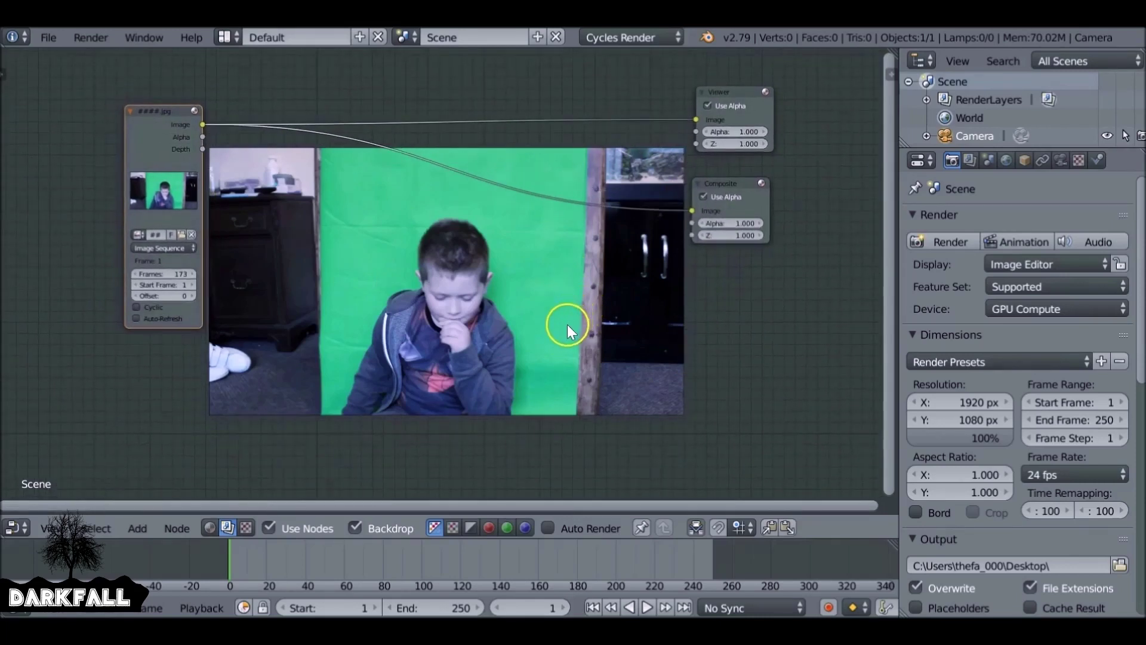
key("shift+a")
mouse_move(431, 340)
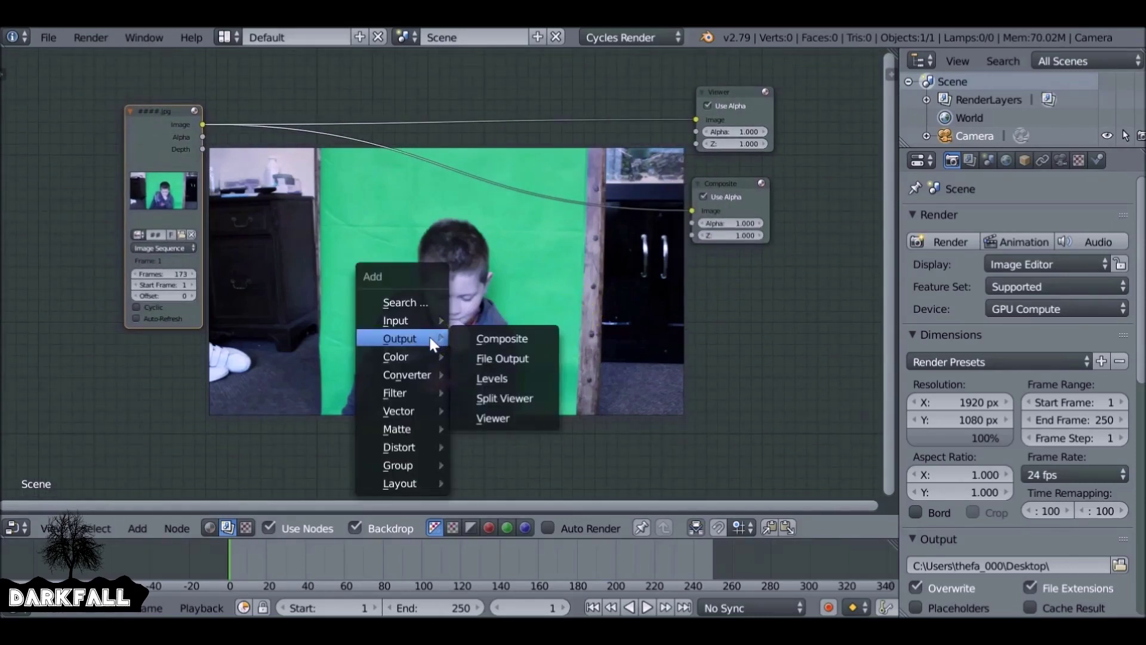
mouse_move(382, 426)
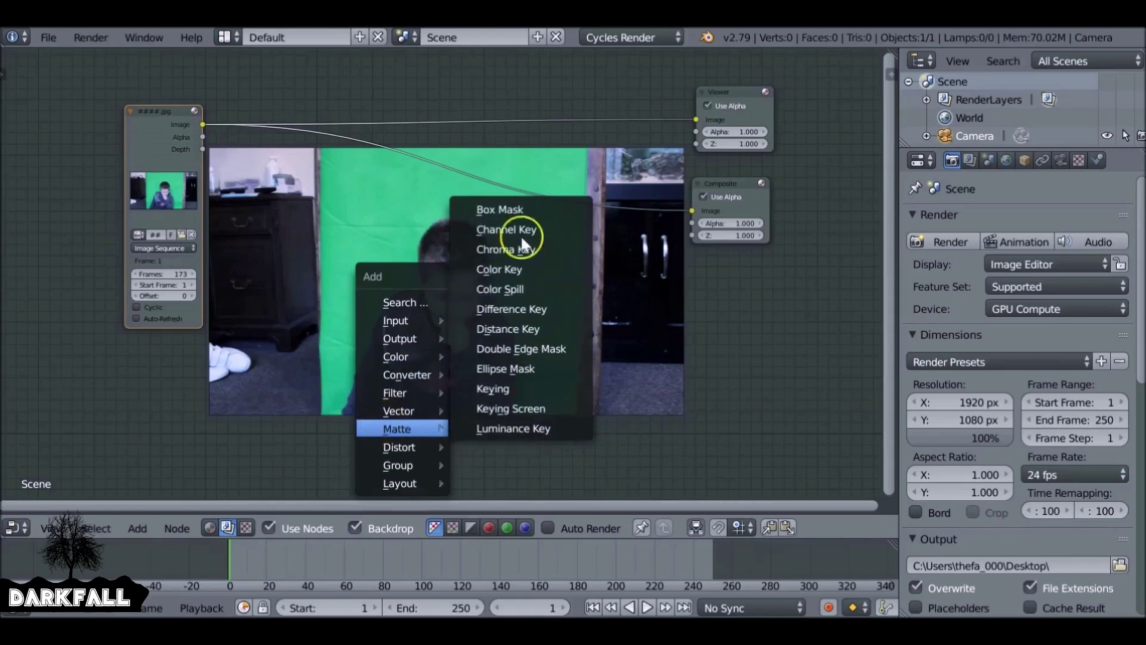
left_click(512, 208)
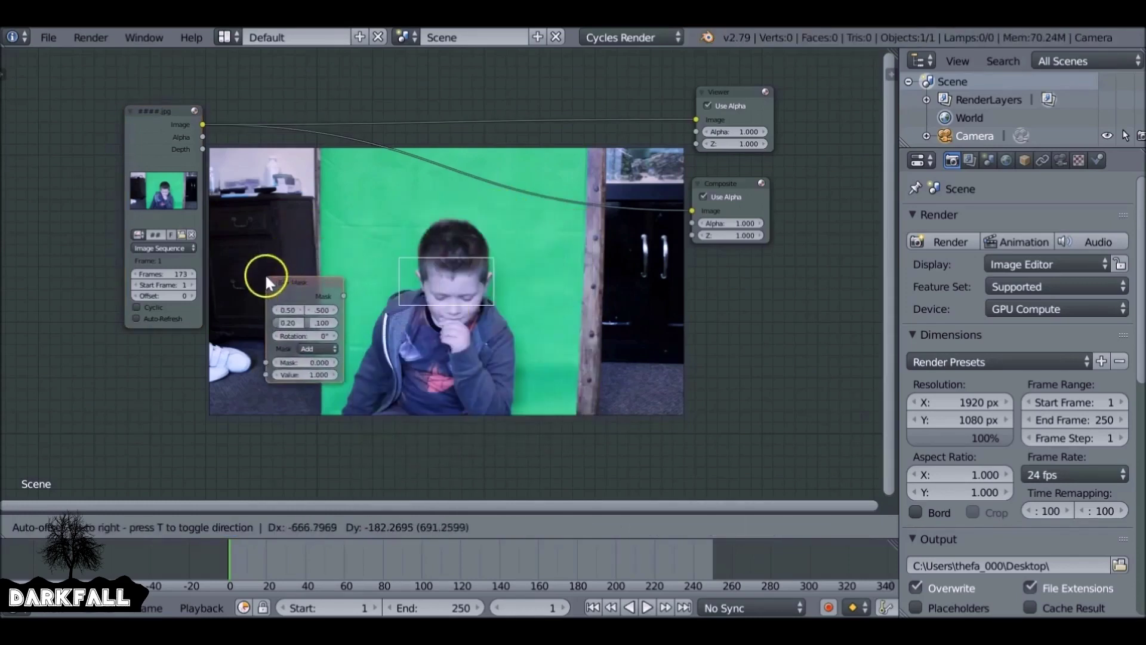
left_click(267, 303)
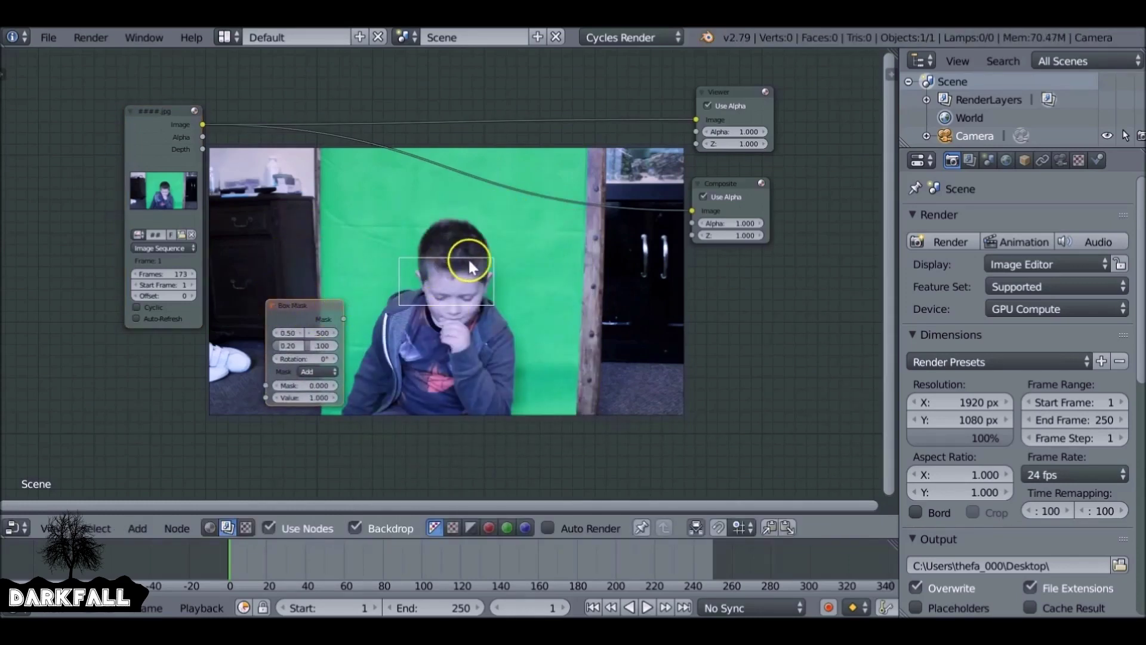
Try a box mask over the footage's left side with X 0.090, width 0.361 and height 0.777, and delete the Box Mask node
scroll(307, 330, "up", 1)
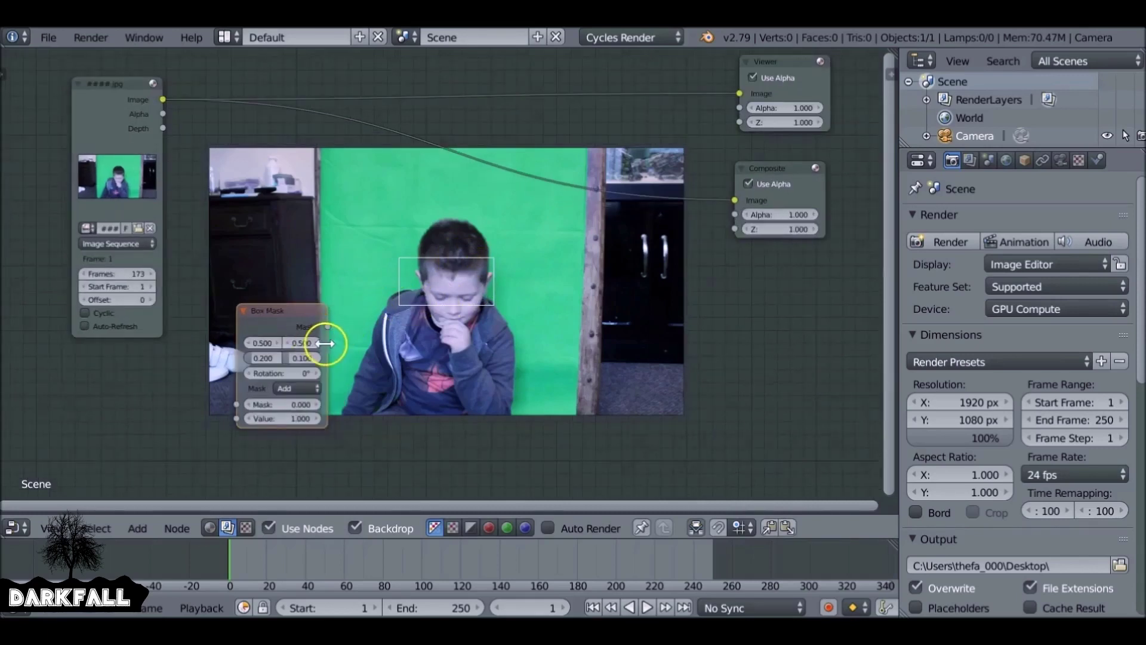
left_click_drag(280, 344, 331, 357)
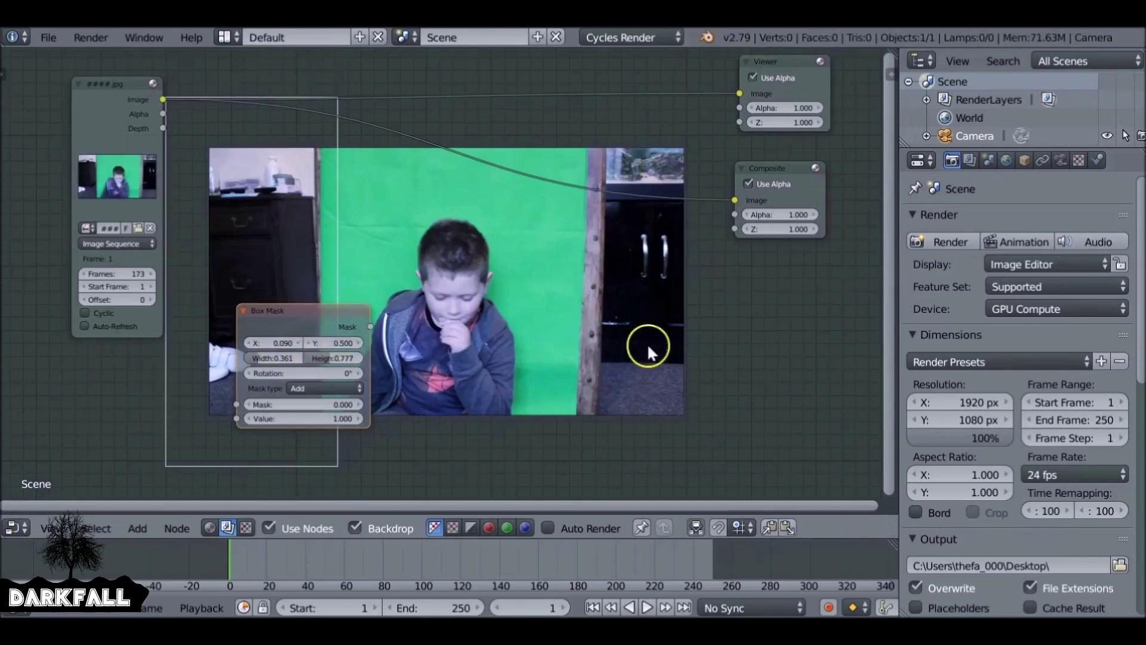
key("x")
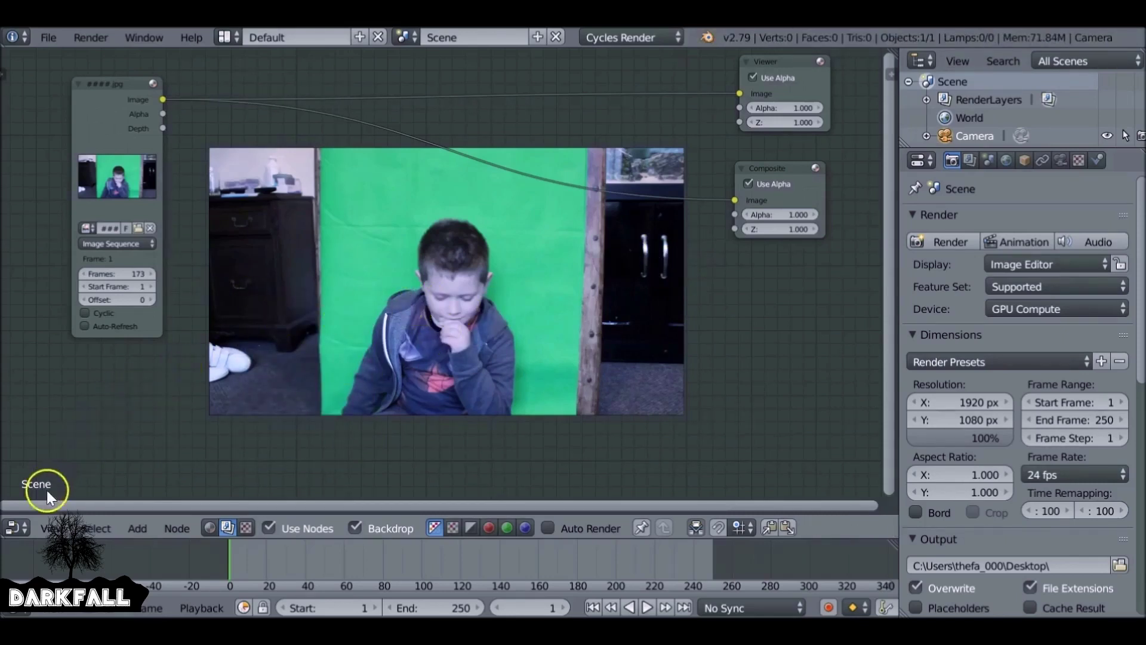
Change the node editor area to the Movie Clip Editor
left_click(18, 527)
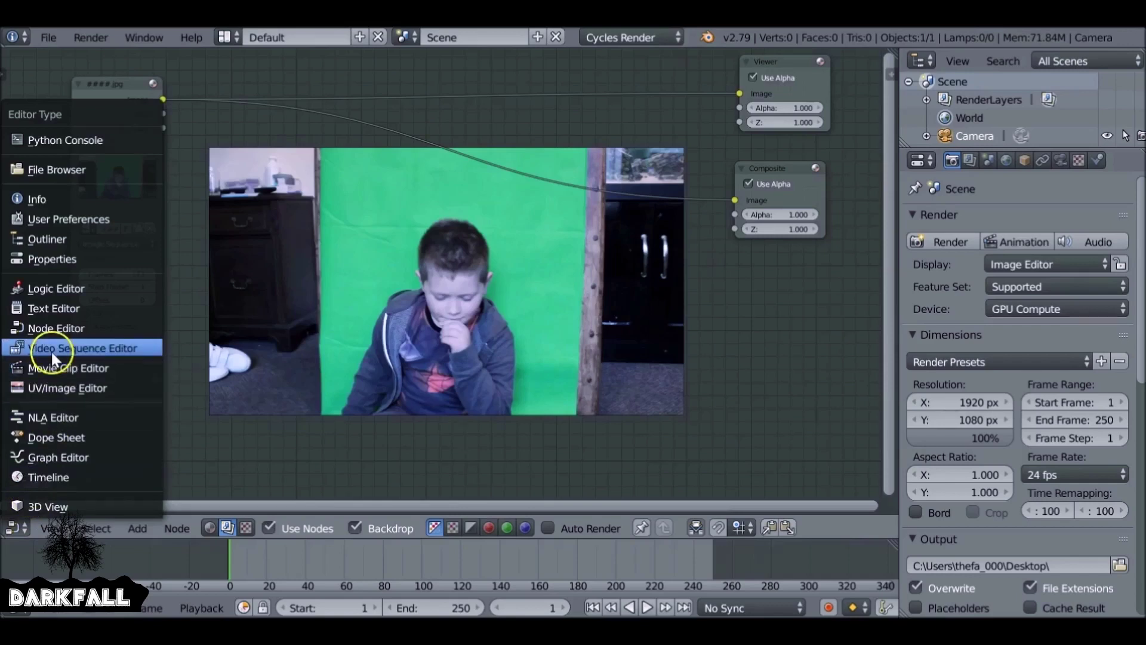
left_click(117, 366)
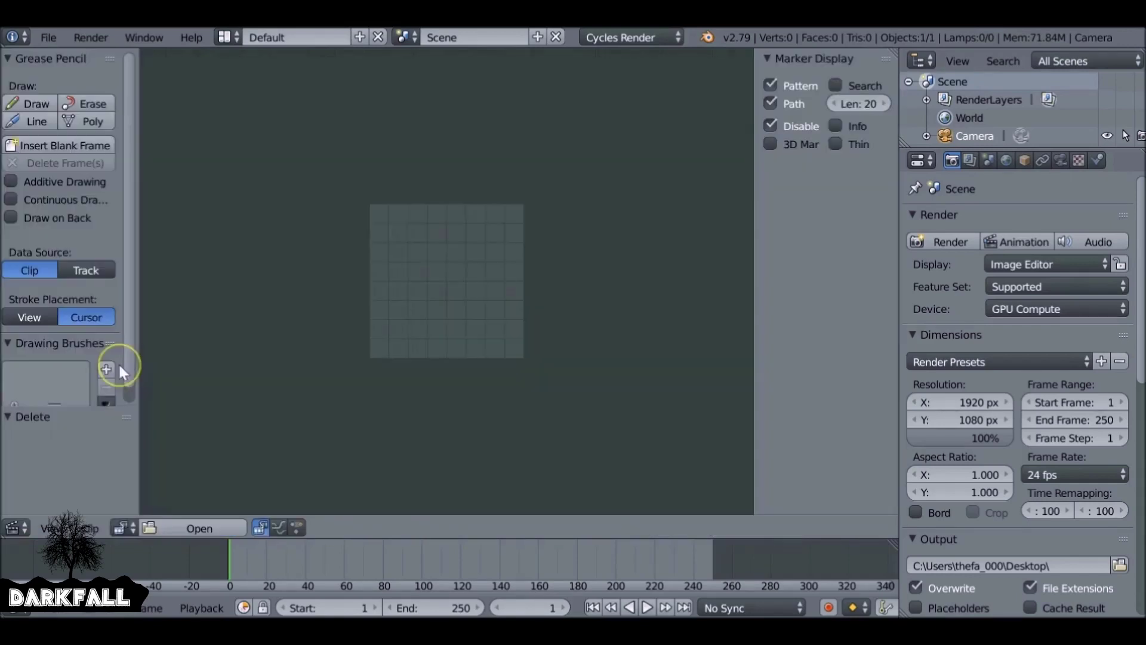
left_click(124, 526)
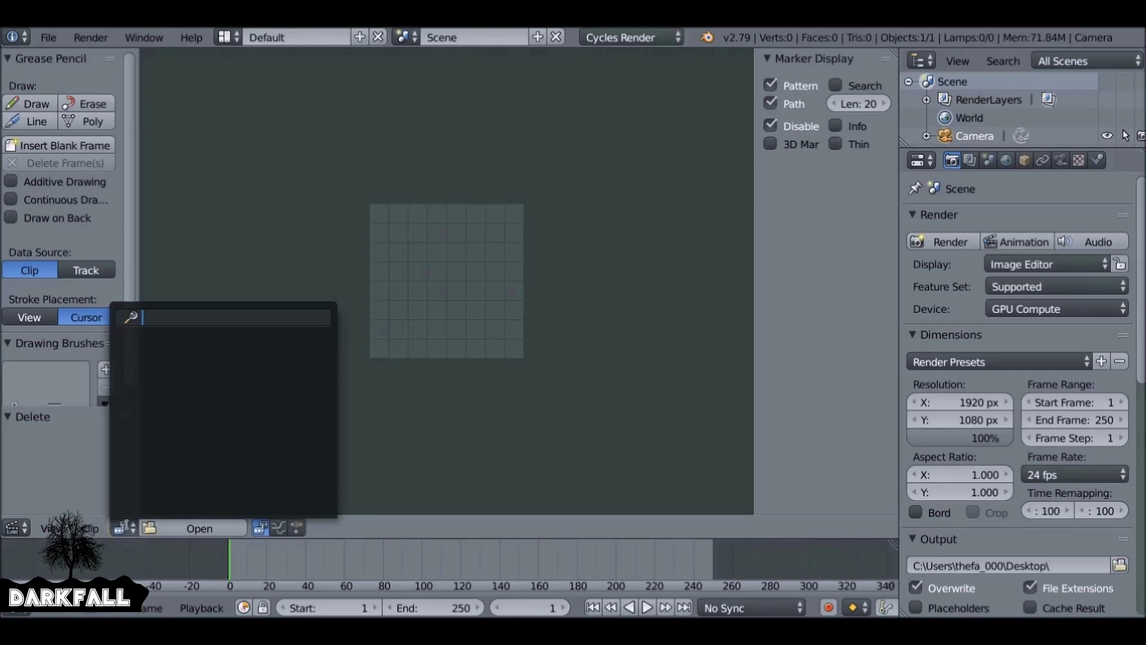
Open the image sequence starting at 0001.jpg from Desktop\Tutorials\GreenScreen\Green Screens\1\ColEn as a movie clip
left_click(174, 527)
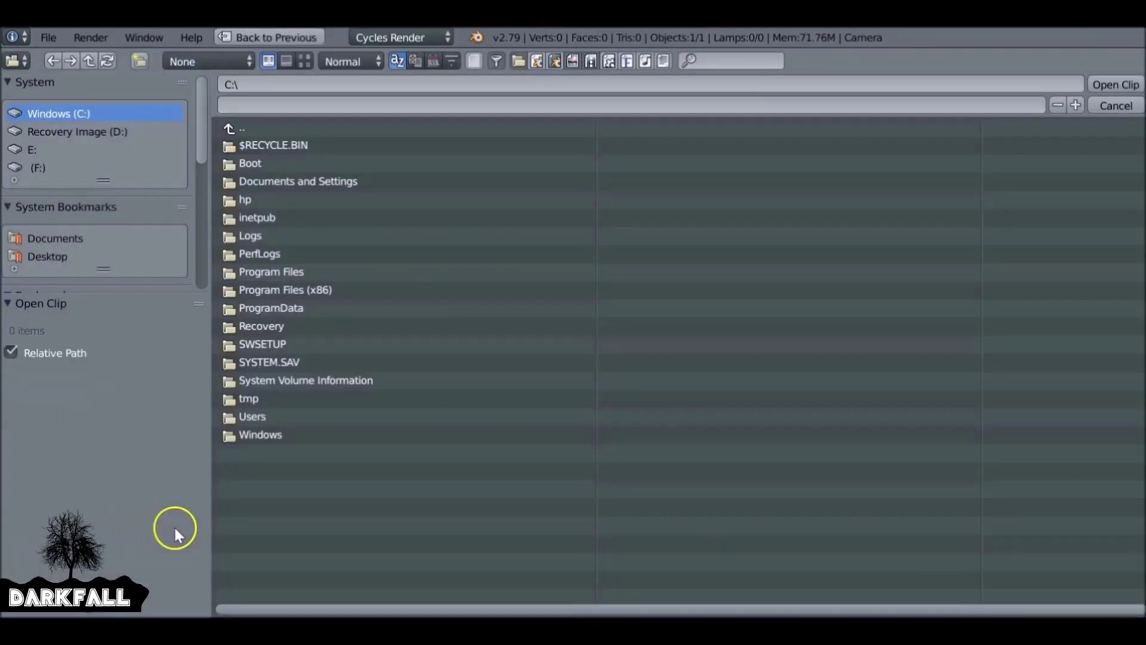
left_click(51, 257)
left_click(640, 161)
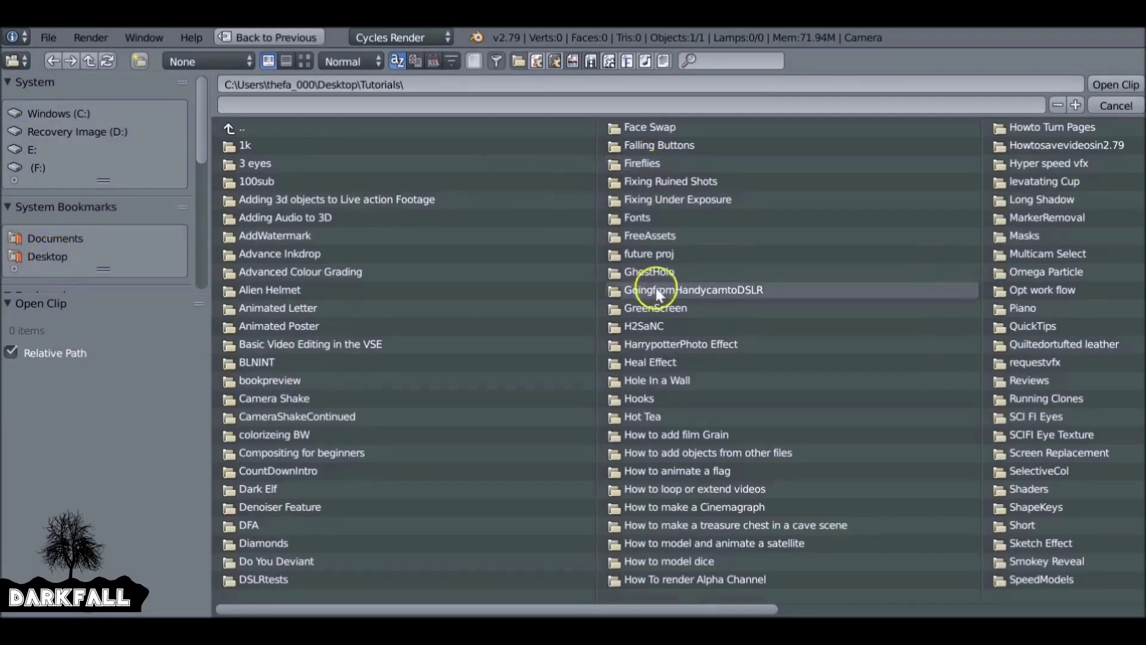
left_click(635, 217)
left_click(266, 145)
left_click(267, 145)
left_click(266, 145)
left_click(263, 145)
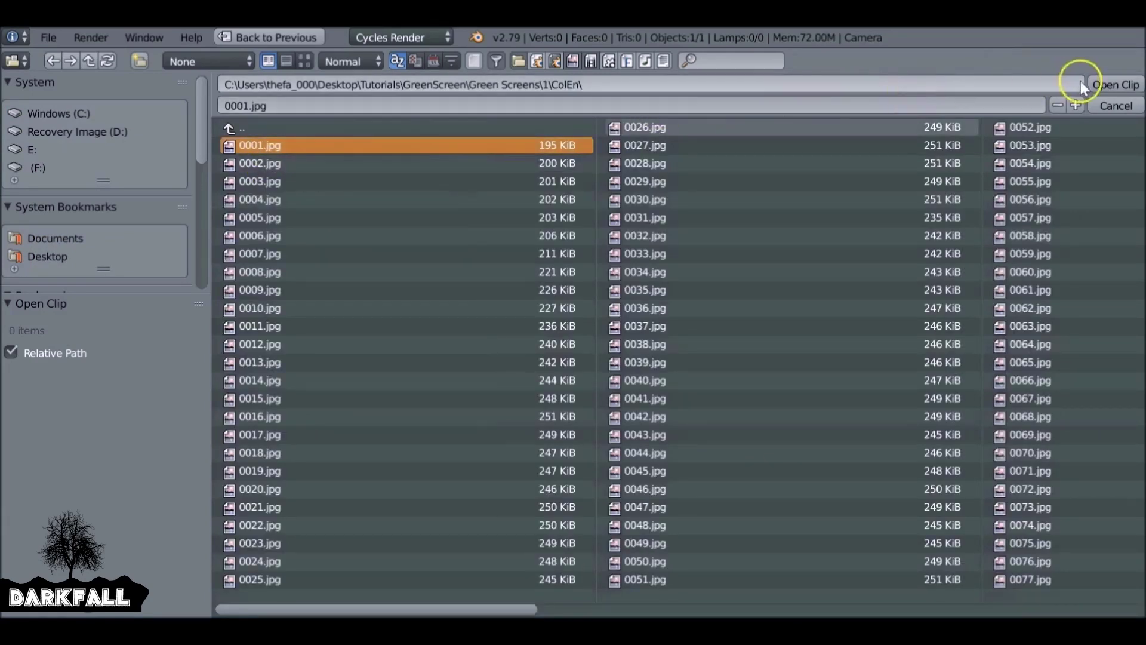
left_click(1116, 85)
scroll(389, 236, "down", 3)
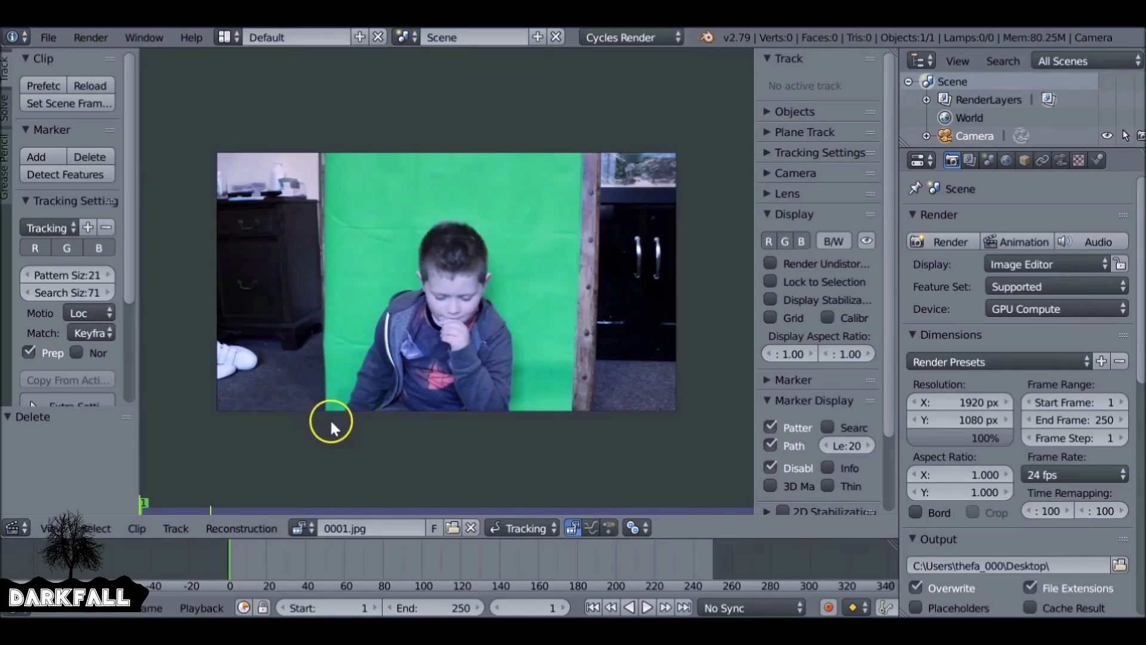
Undo the stray tracking marker placed below the footage and set the clip editor's mode to Mask
left_click(331, 422, "ctrl")
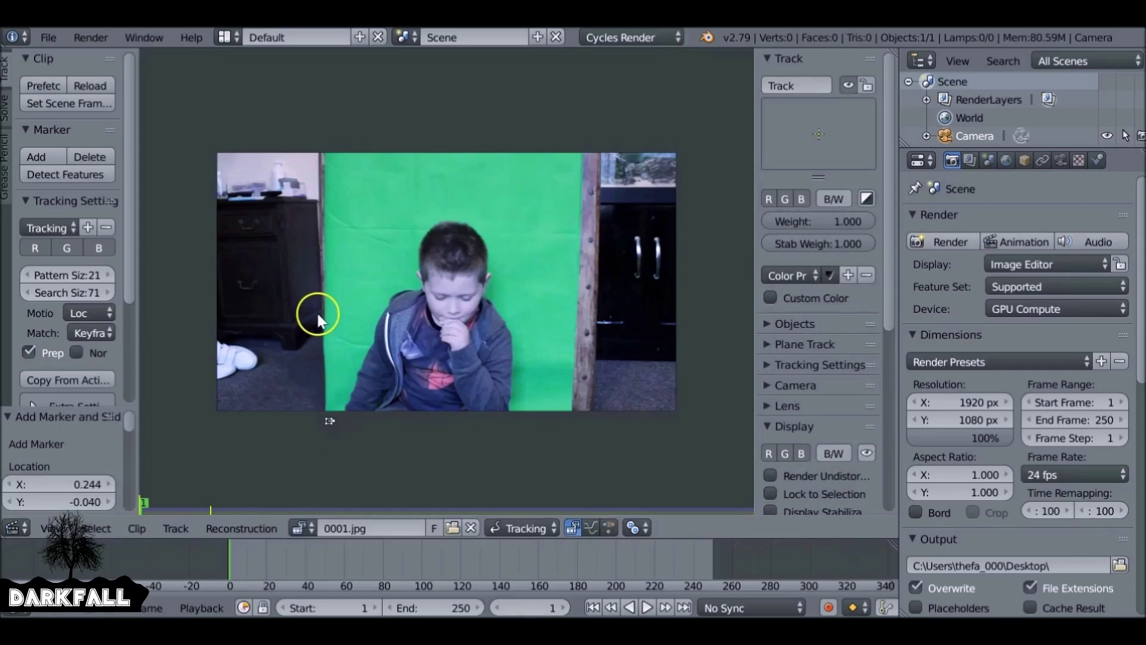
key("ctrl+z")
left_click(525, 529)
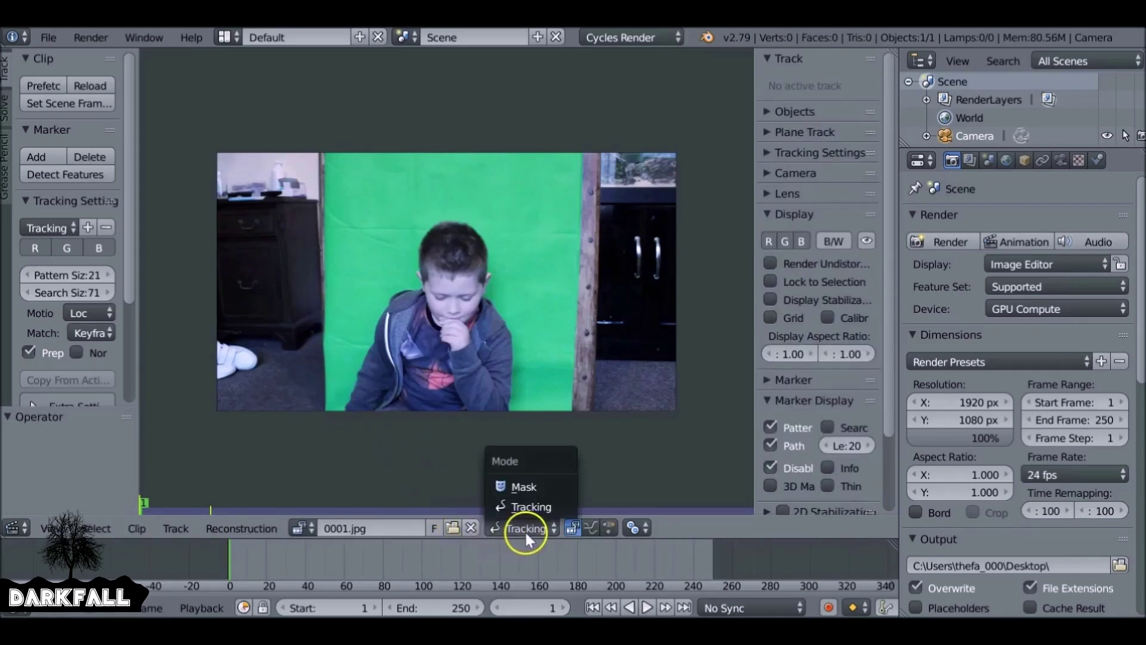
left_click(521, 489)
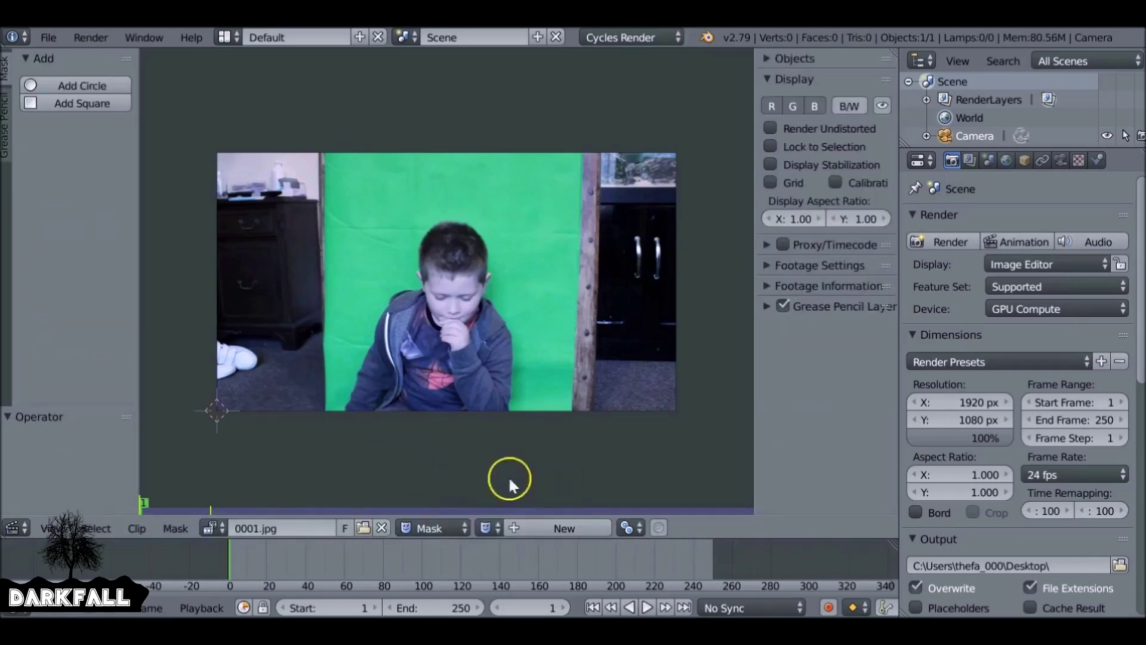
Place four mask points around the area left of the green screen, from its upper-left edge around the frame corners to its lower-left edge
left_click(335, 139, "ctrl")
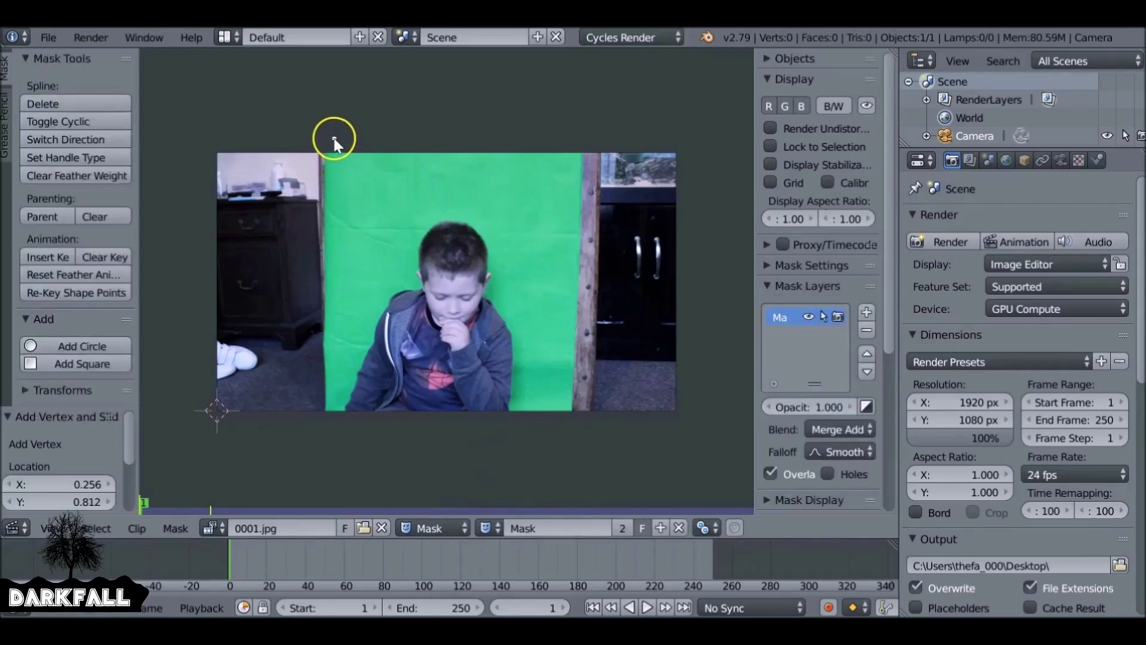
left_click(207, 141, "ctrl")
left_click(198, 427, "ctrl")
left_click(325, 429, "ctrl")
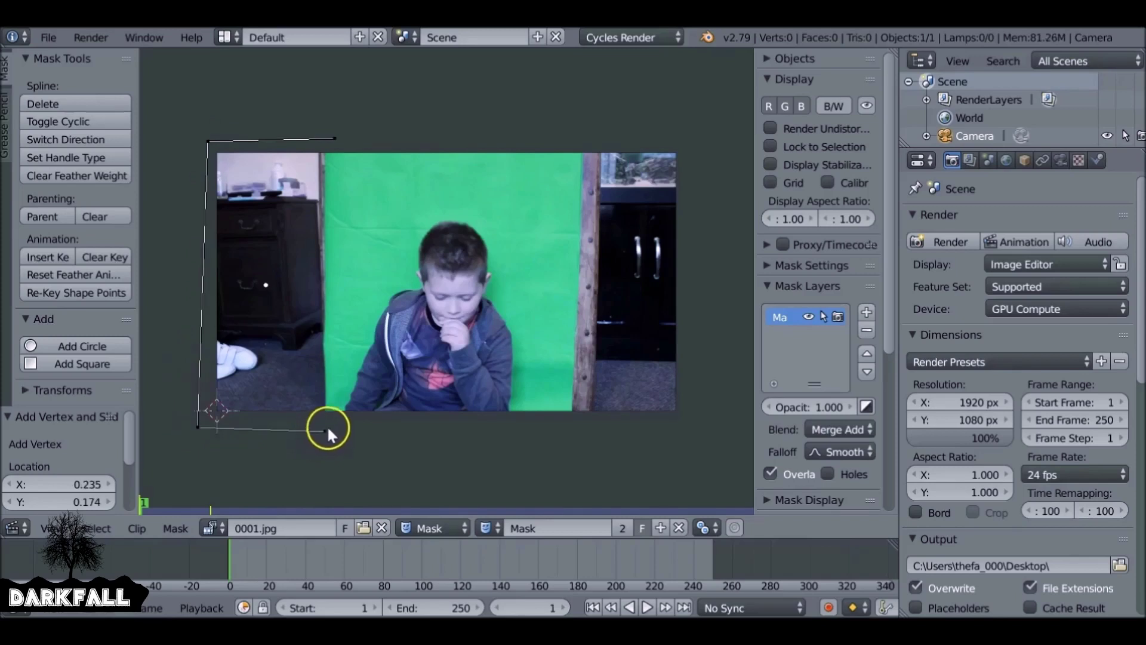
Continue the mask along the green screen's top and around the area right of it, and close the spline
left_click(341, 147, "ctrl")
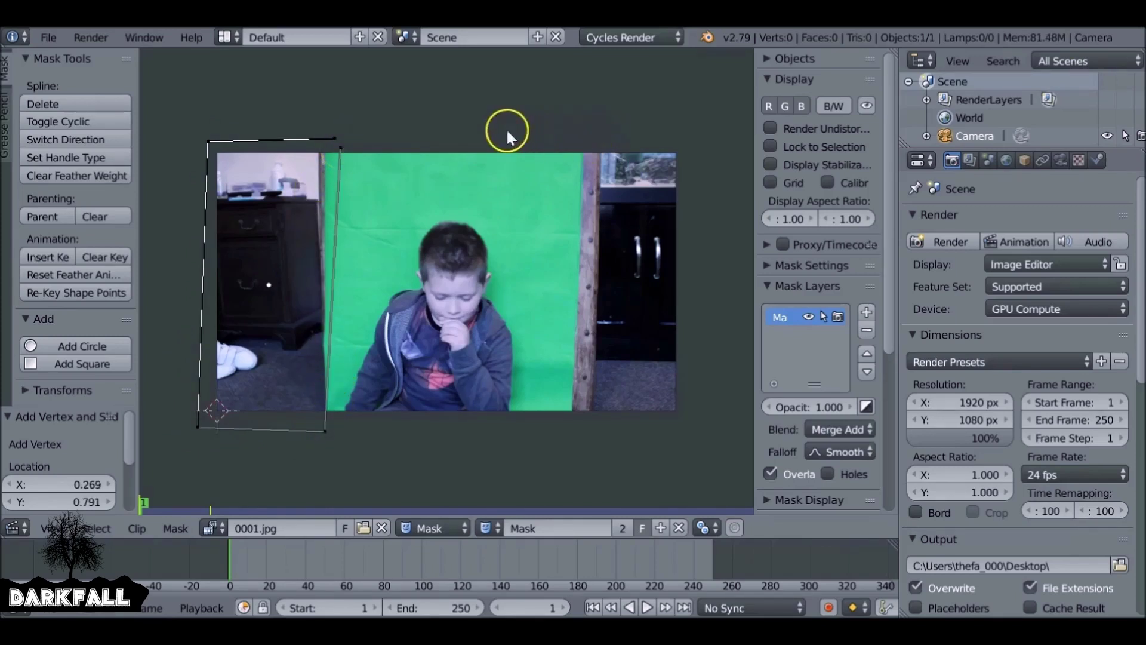
left_click(573, 145, "ctrl")
left_click(563, 422, "ctrl")
left_click(698, 427, "ctrl")
left_click(688, 132, "ctrl")
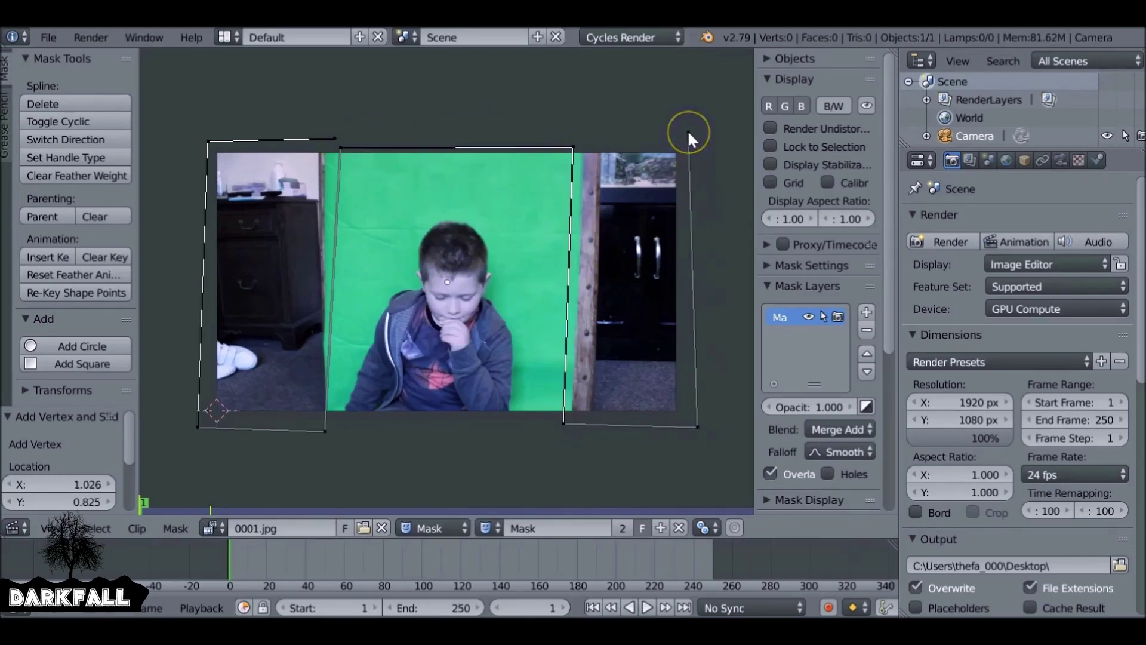
key("alt+c")
Raise the mask's top outer point above the frame and align the inner left points with the green screen's left edge
left_click_drag(340, 146, 422, 123)
left_click_drag(338, 149, 327, 148)
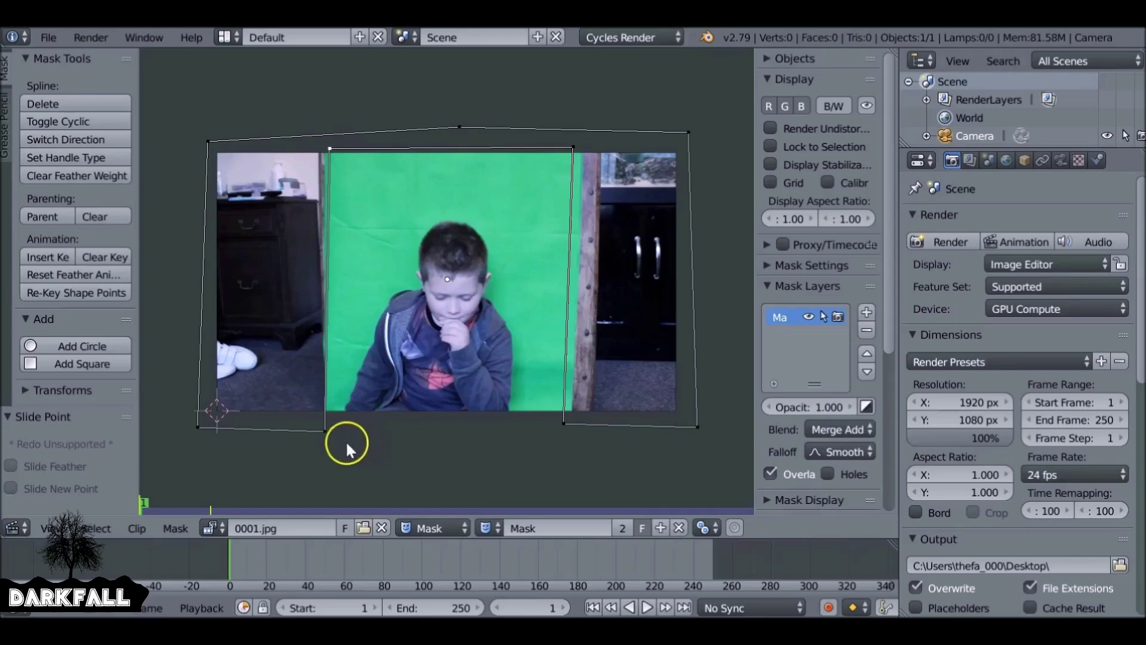
scroll(346, 443, "up", 3)
middle_click_drag(345, 443, 341, 342)
left_click(276, 412)
left_click_drag(276, 412, 277, 412)
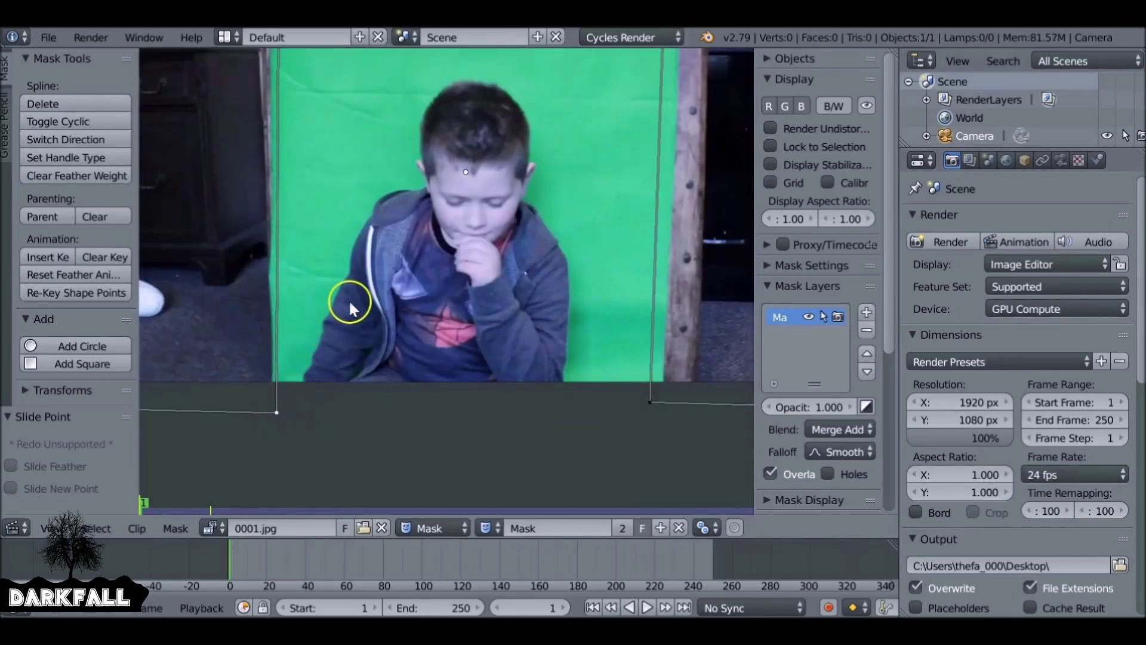
Move the mask's lower and upper inner right points closer to the green screen's right edge
left_click(651, 400)
left_click_drag(652, 399, 657, 398)
scroll(541, 204, "down", 2)
middle_click_drag(542, 202, 518, 246)
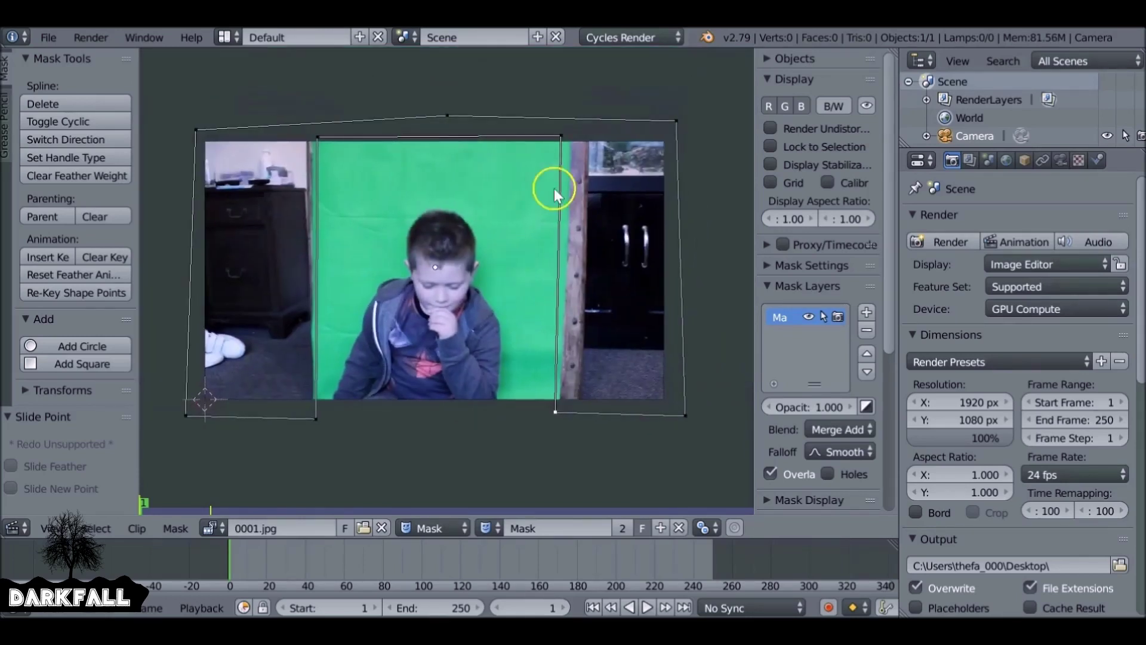
left_click_drag(562, 137, 566, 134)
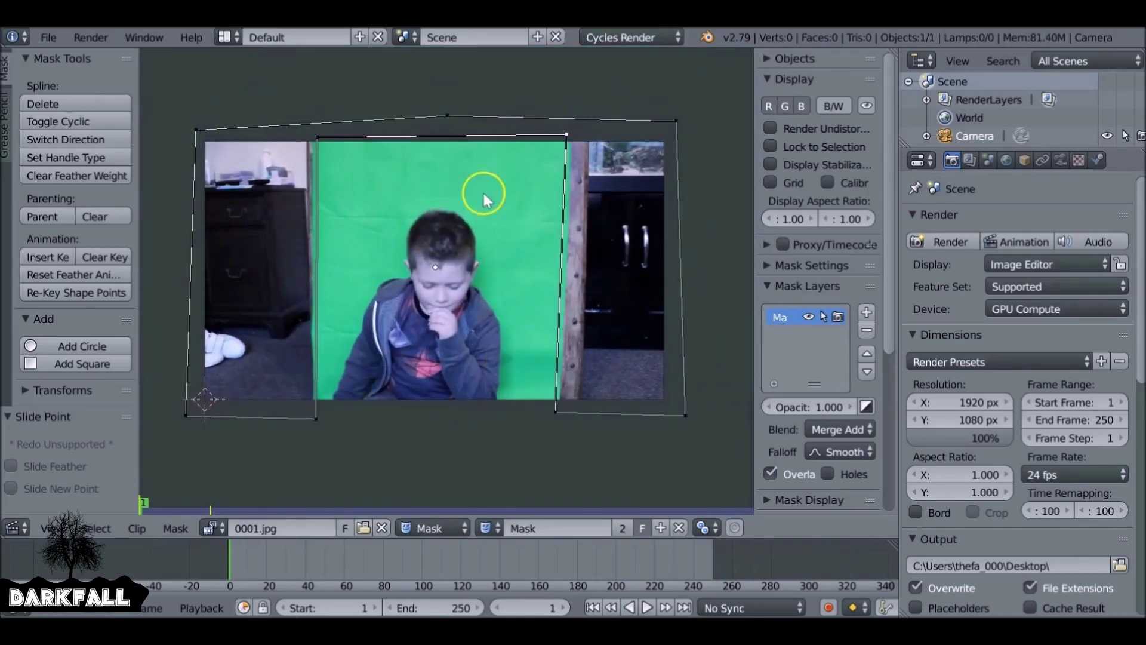
Rename the mask Garb and change the area back to the Node Editor
left_click(565, 528)
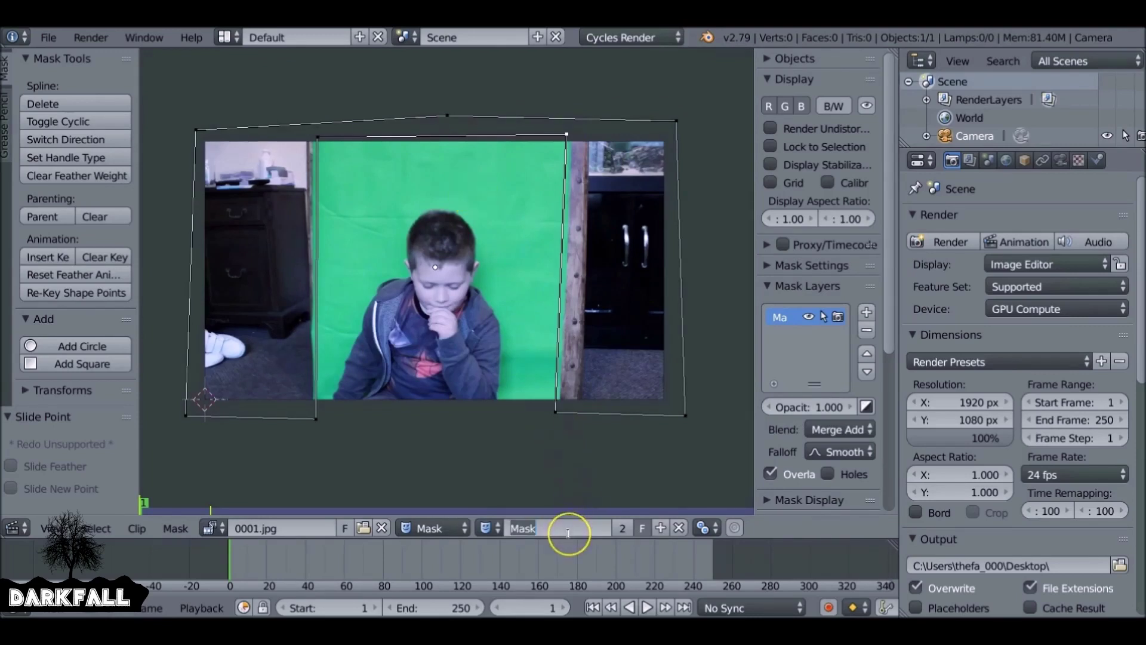
type("Garb")
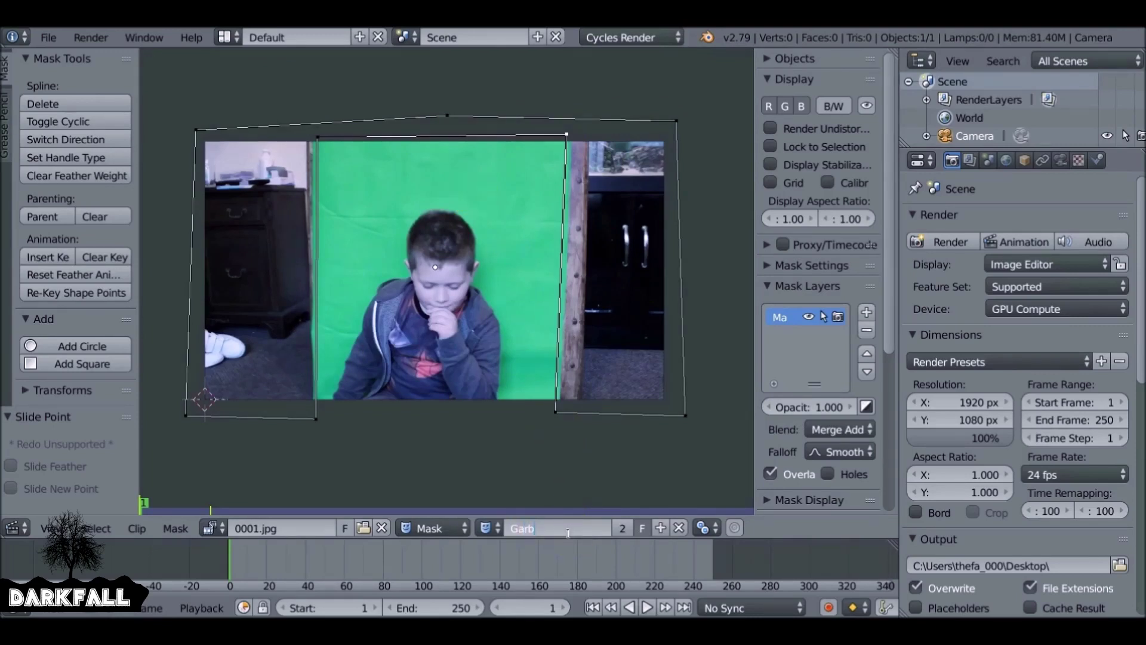
key("Return")
left_click(21, 529)
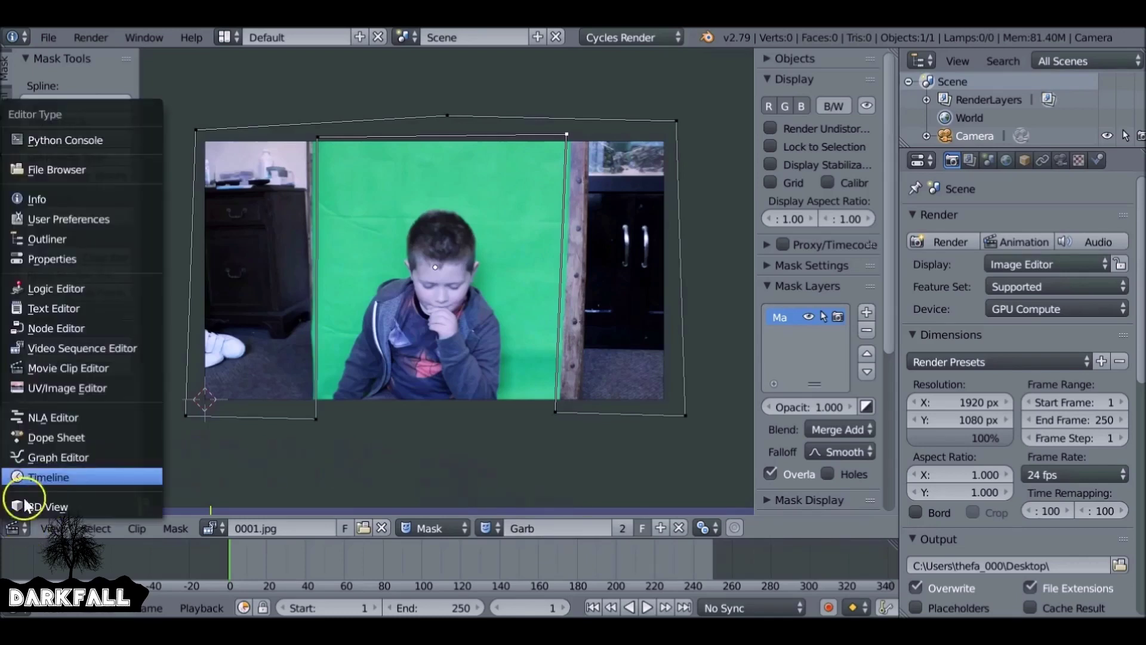
left_click(50, 324)
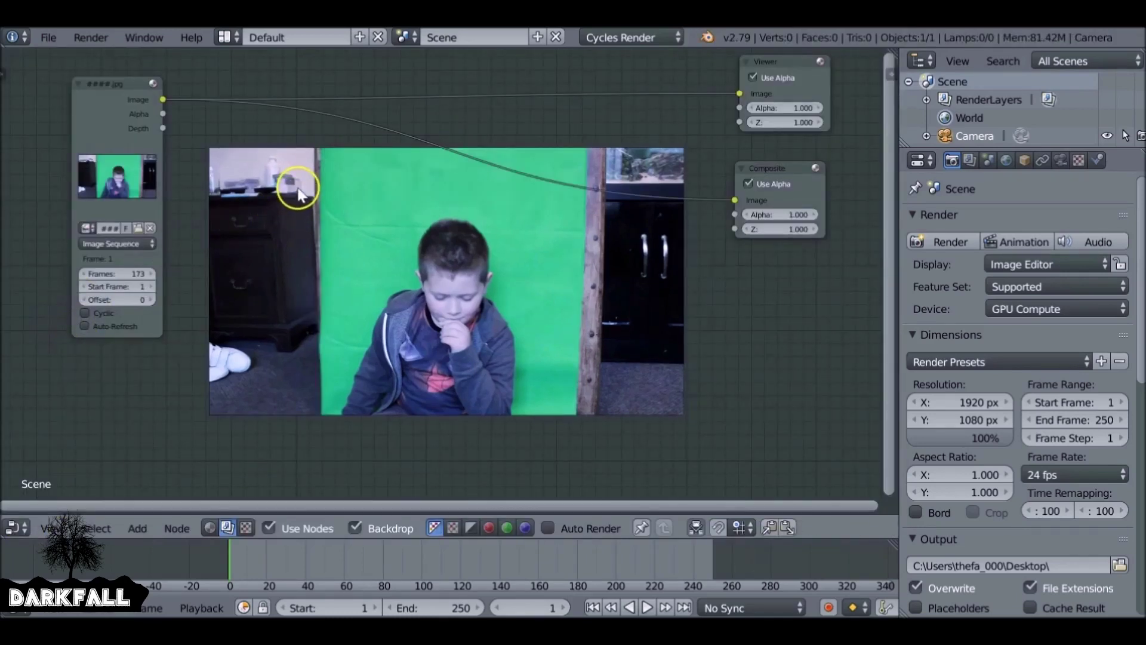
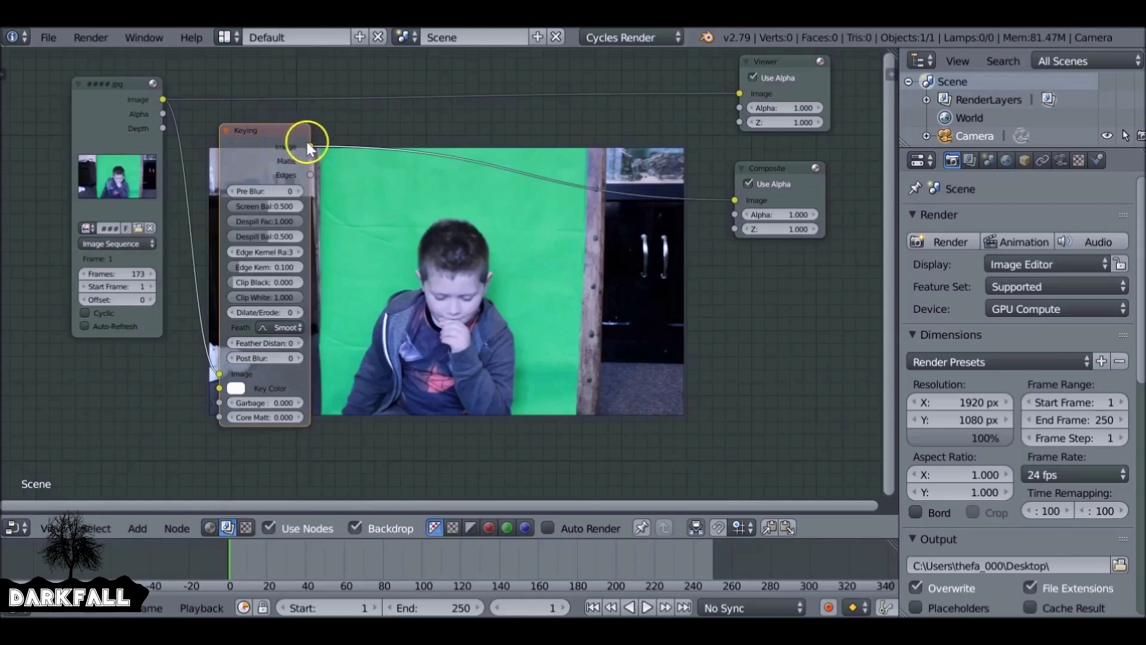
Preview the Keying node's Image output in the Viewer, and relink the image sequence's Image output to the Viewer
left_click_drag(310, 146, 735, 92)
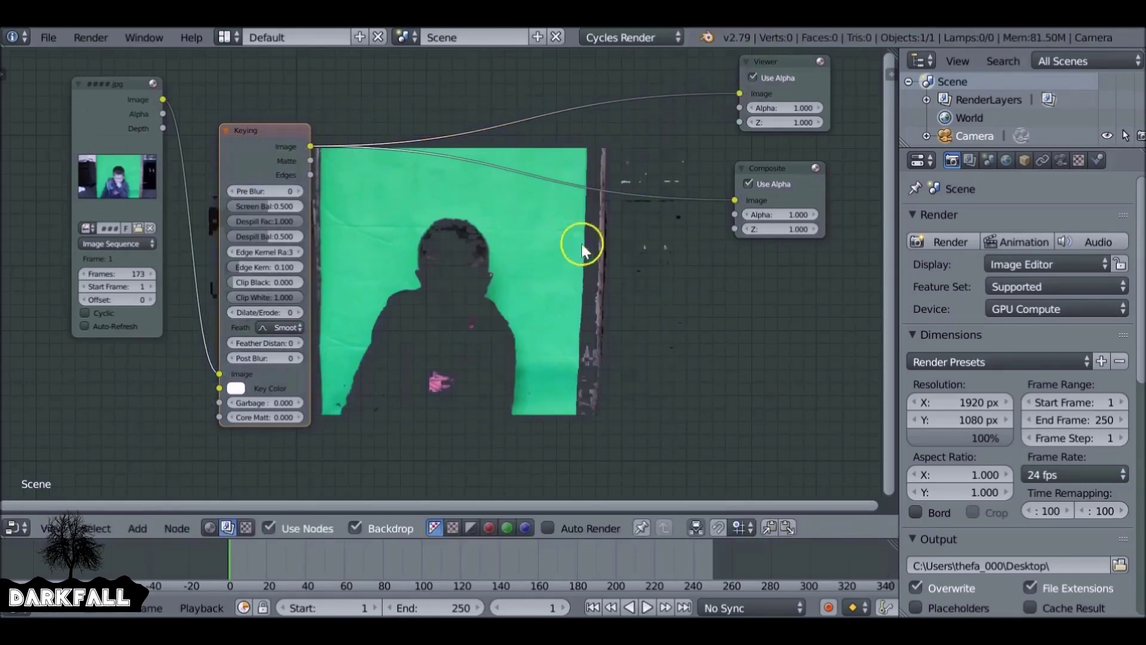
middle_click_drag(499, 248, 484, 192)
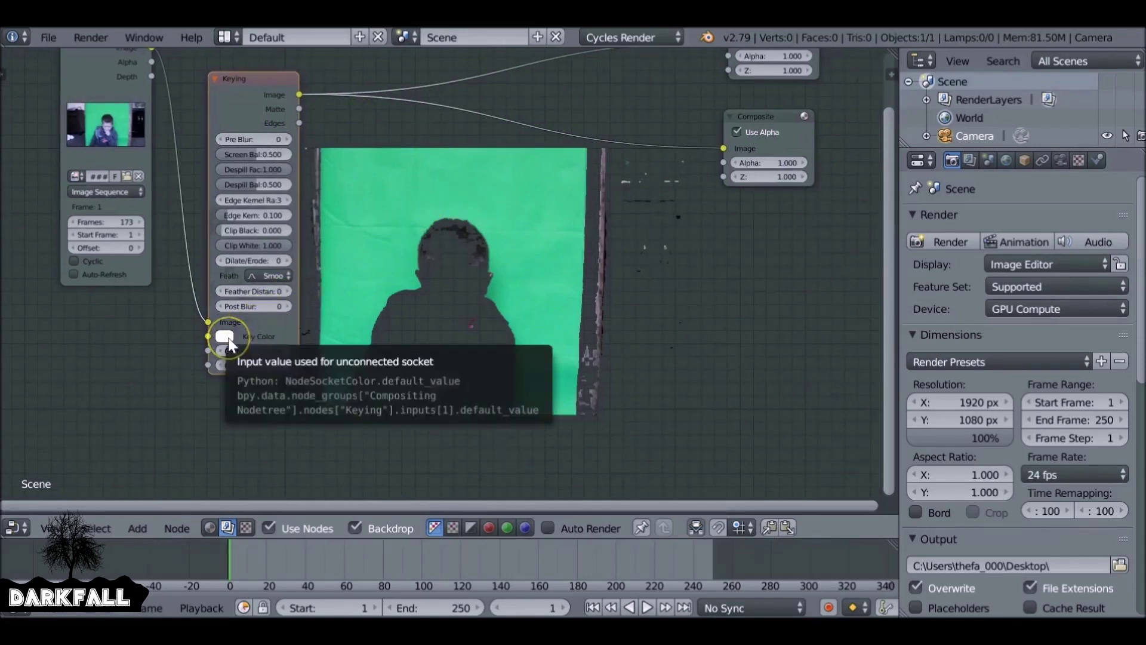
scroll(241, 295, "up", 3, "shift")
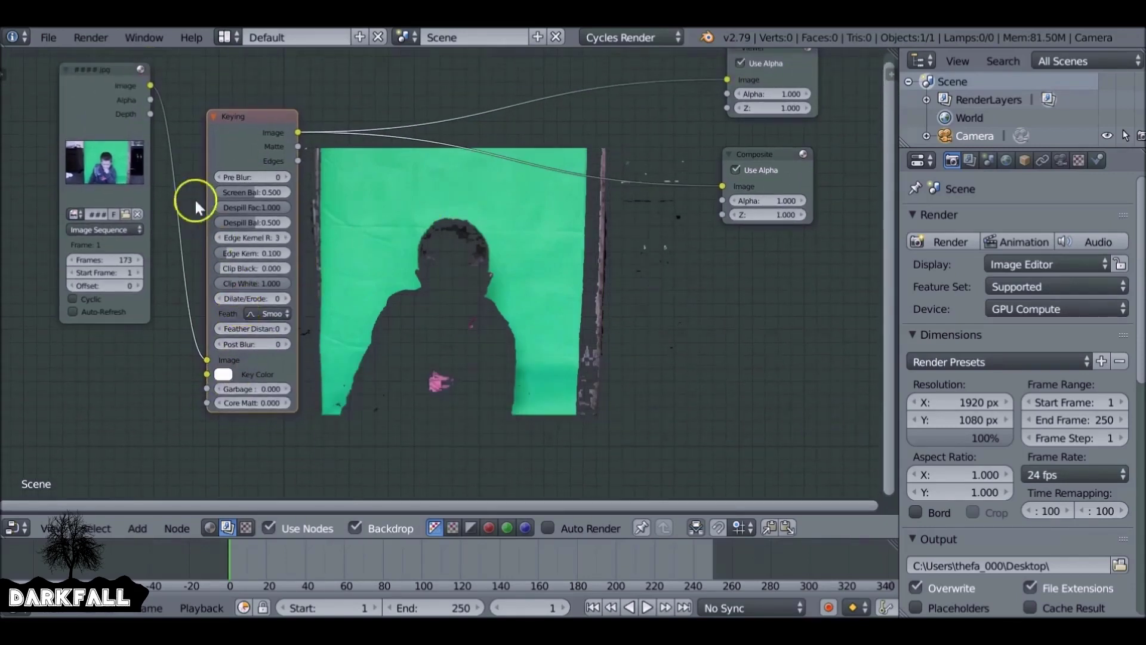
left_click_drag(149, 86, 728, 78)
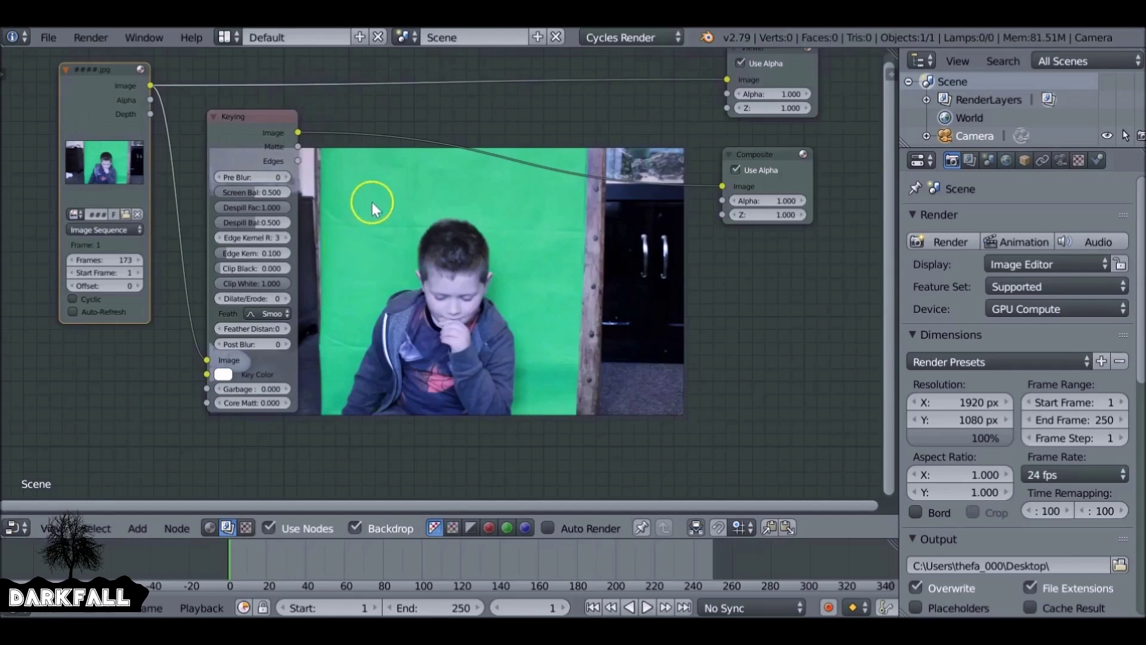
Sample the Keying node's Key Color from the green screen beside the boy and link its Image output to the Viewer
left_click(226, 374)
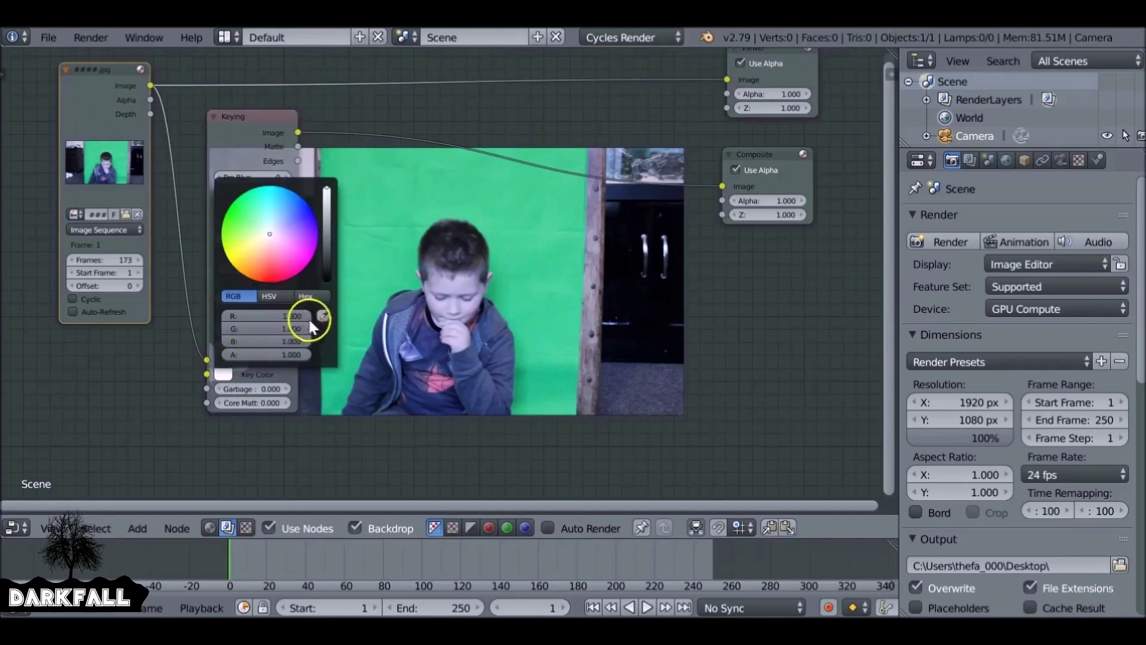
left_click(324, 313)
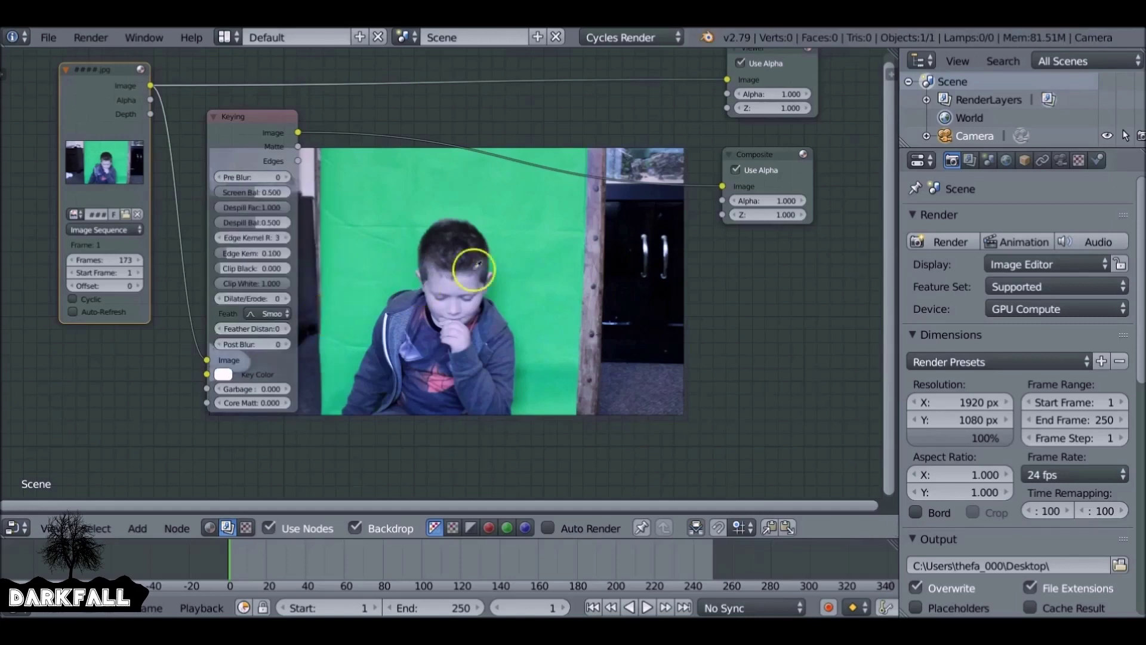
left_click(535, 353)
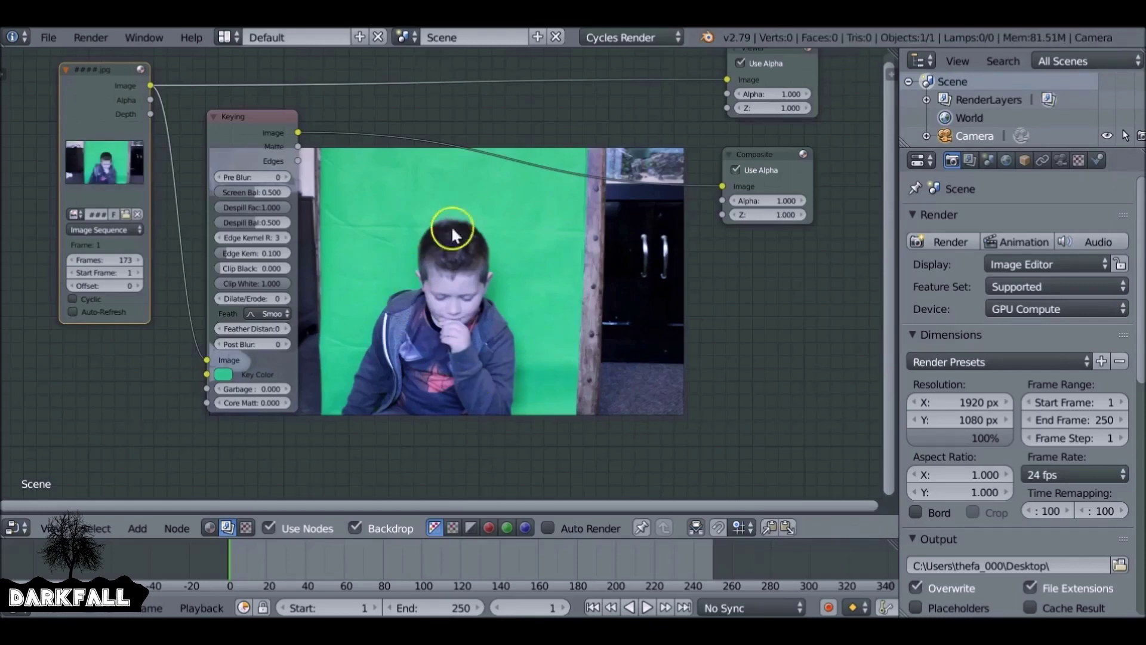
left_click_drag(304, 128, 737, 78)
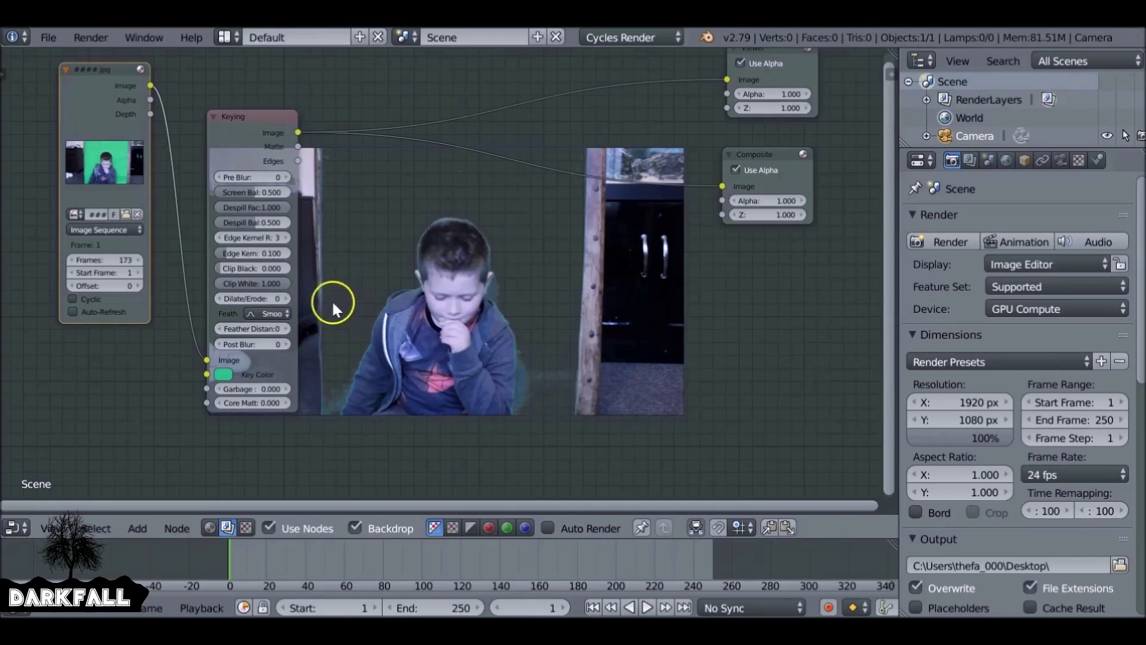
Desaturate the Keying node's Key Color to a paler green to clear the green residue around the boy
left_click(225, 376)
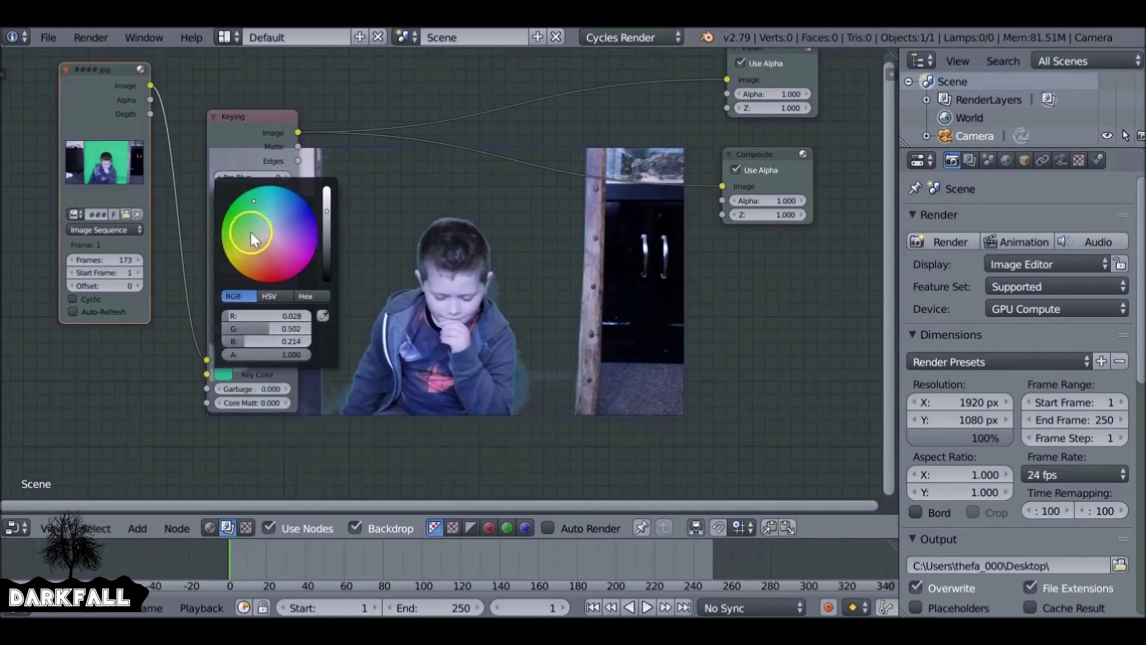
left_click_drag(256, 210, 259, 219)
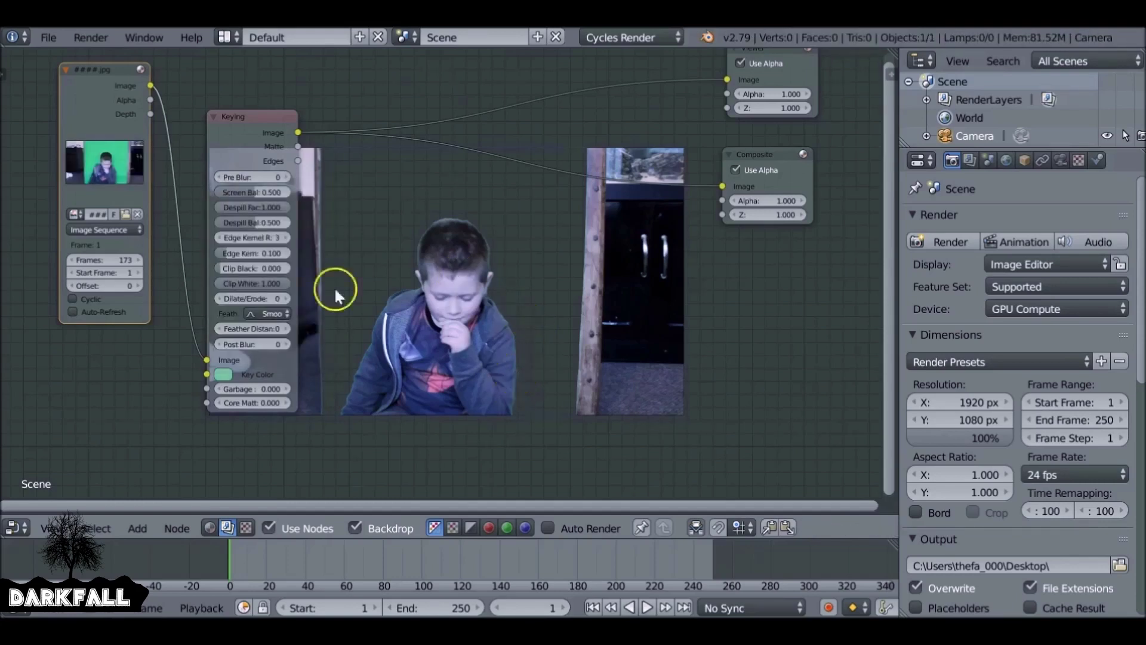
left_click(222, 375)
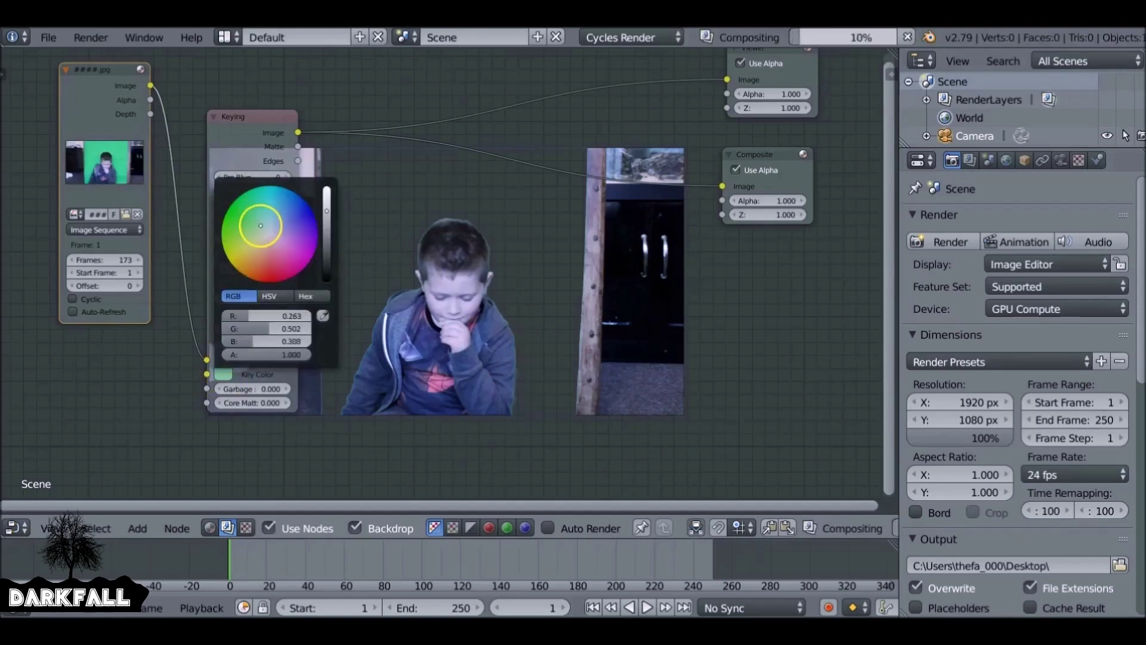
left_click_drag(260, 225, 263, 227)
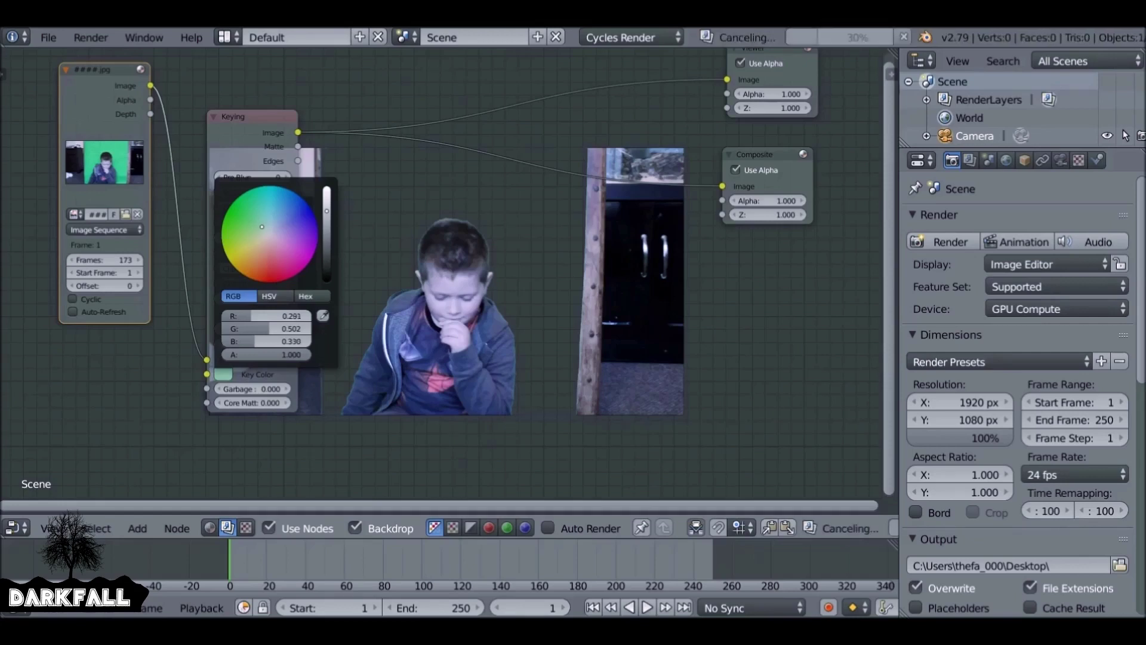
left_click(487, 222)
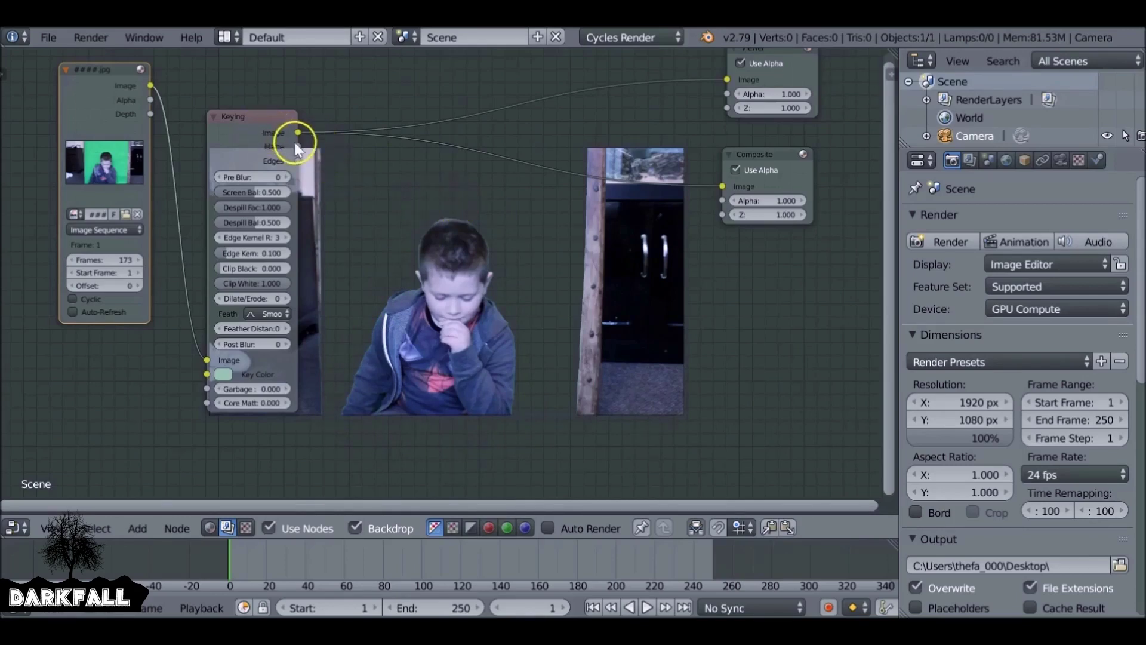
left_click(370, 161)
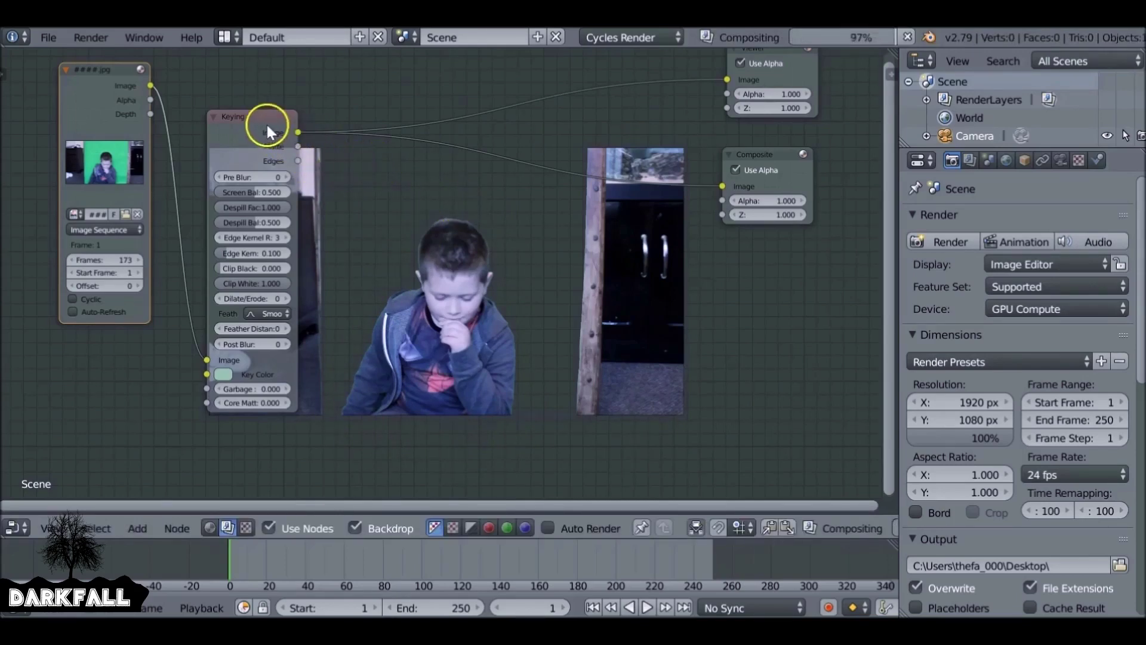
Add a Mask input node below the image sequence node
scroll(357, 285, "down", 2)
key("shift+a")
mouse_move(445, 212)
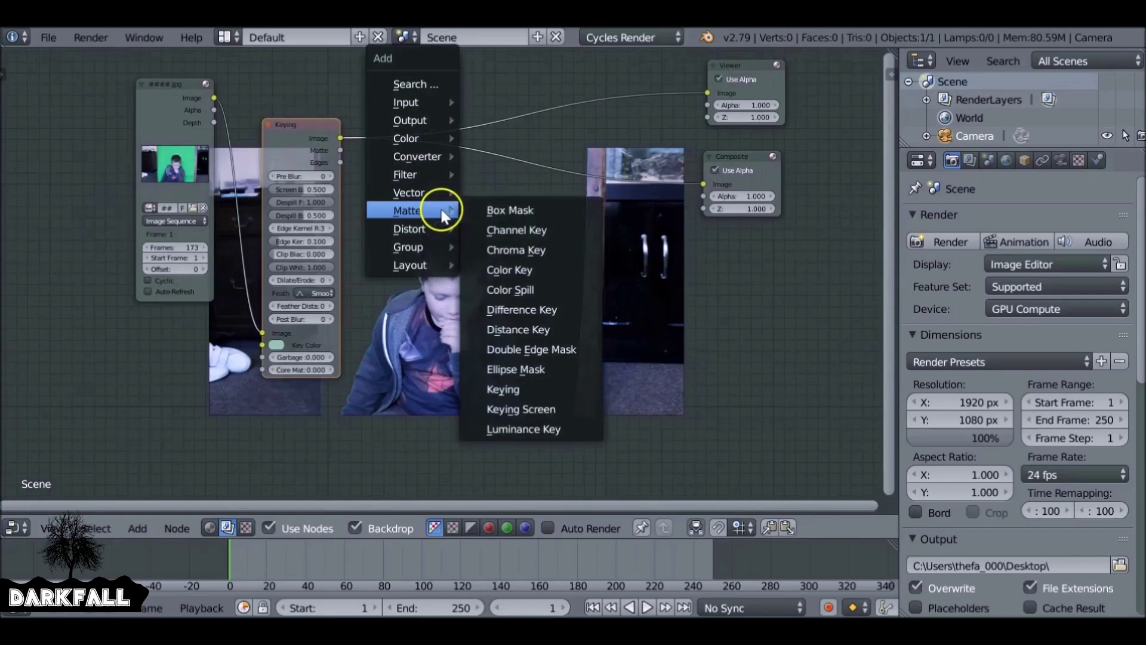
mouse_move(401, 105)
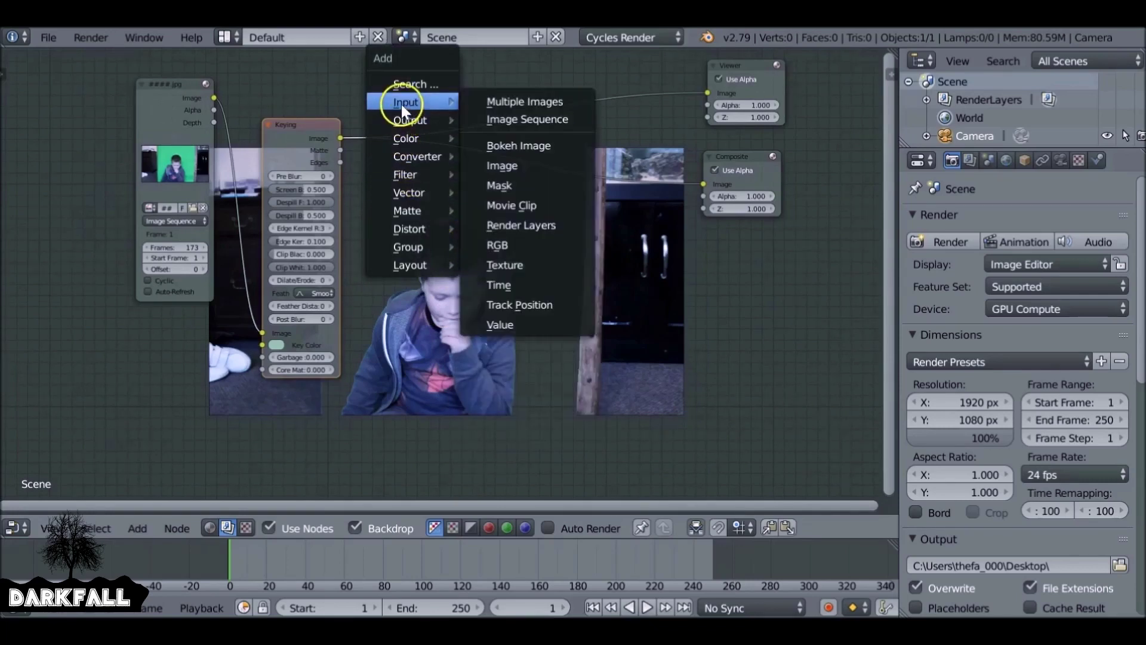
left_click(526, 183)
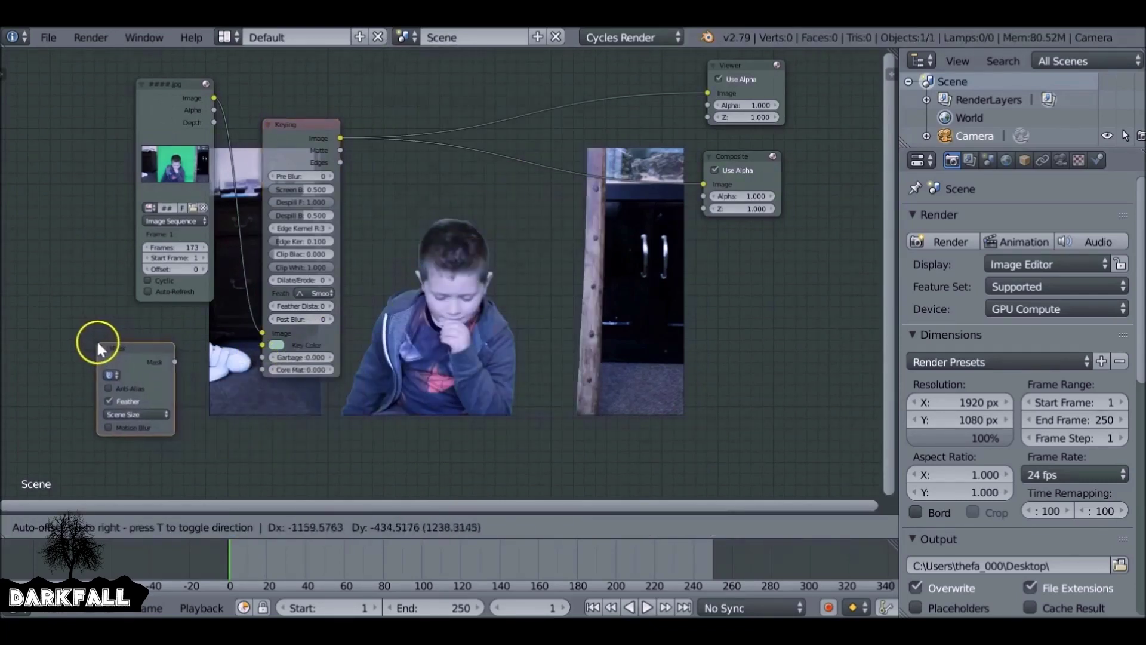
left_click(95, 342)
Assign the Garb mask to the Mask node, link it to the Keying node's Garbage Matte, and move it farther from the Keying node
left_click(110, 372)
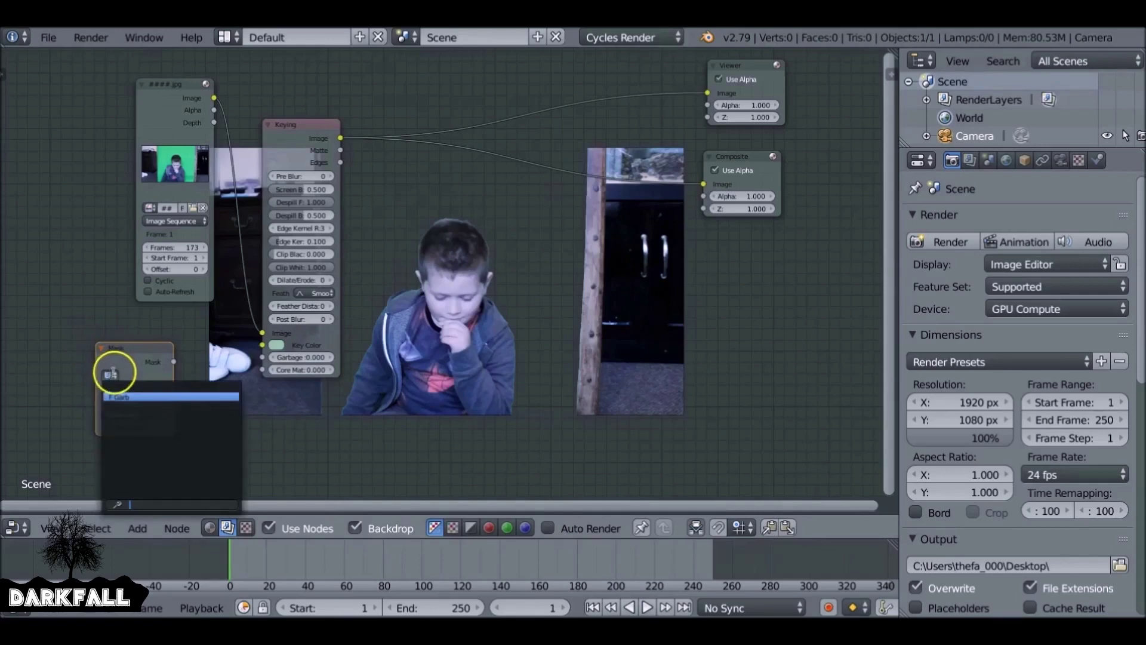
left_click(134, 396)
left_click_drag(174, 361, 269, 357)
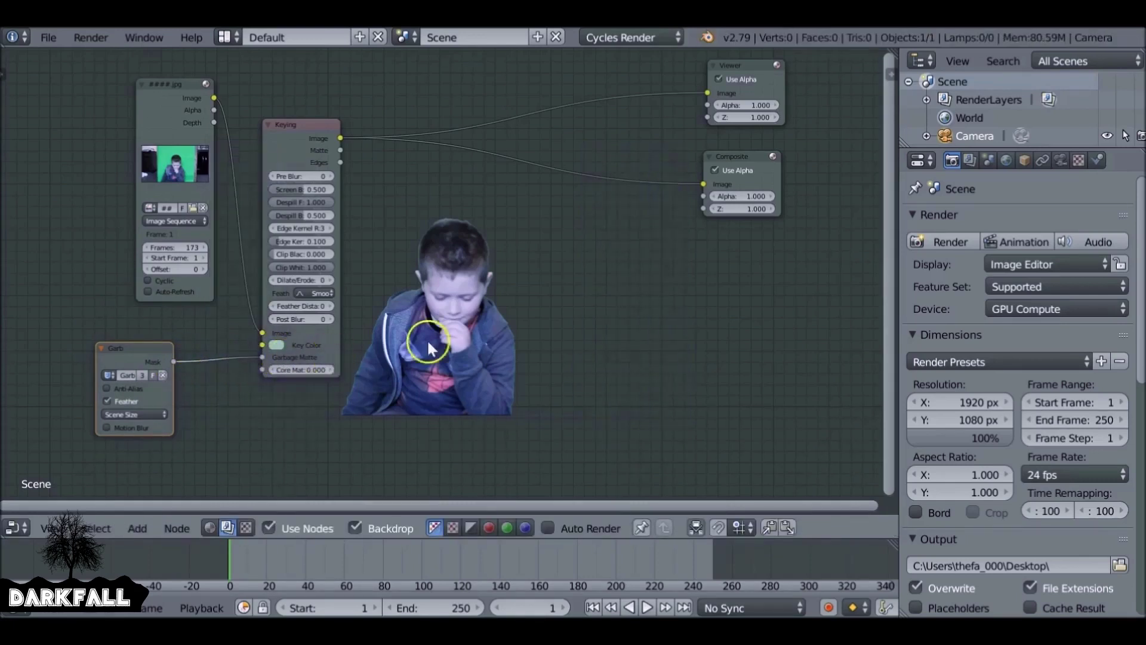
middle_click_drag(429, 320, 410, 259)
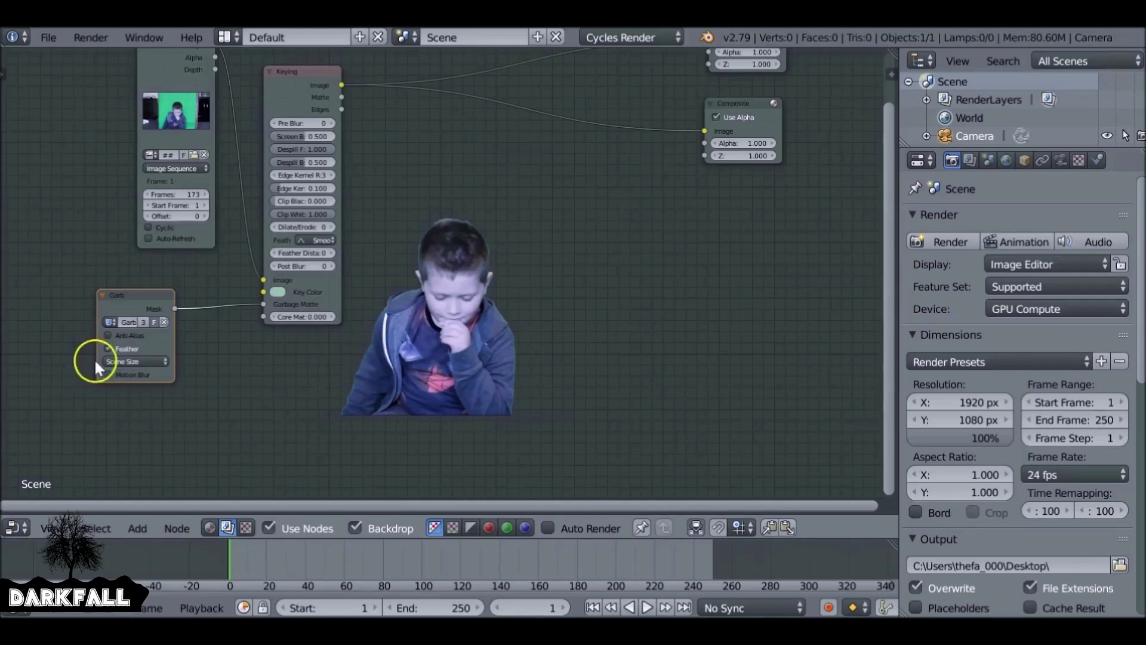
left_click_drag(110, 295, 55, 252)
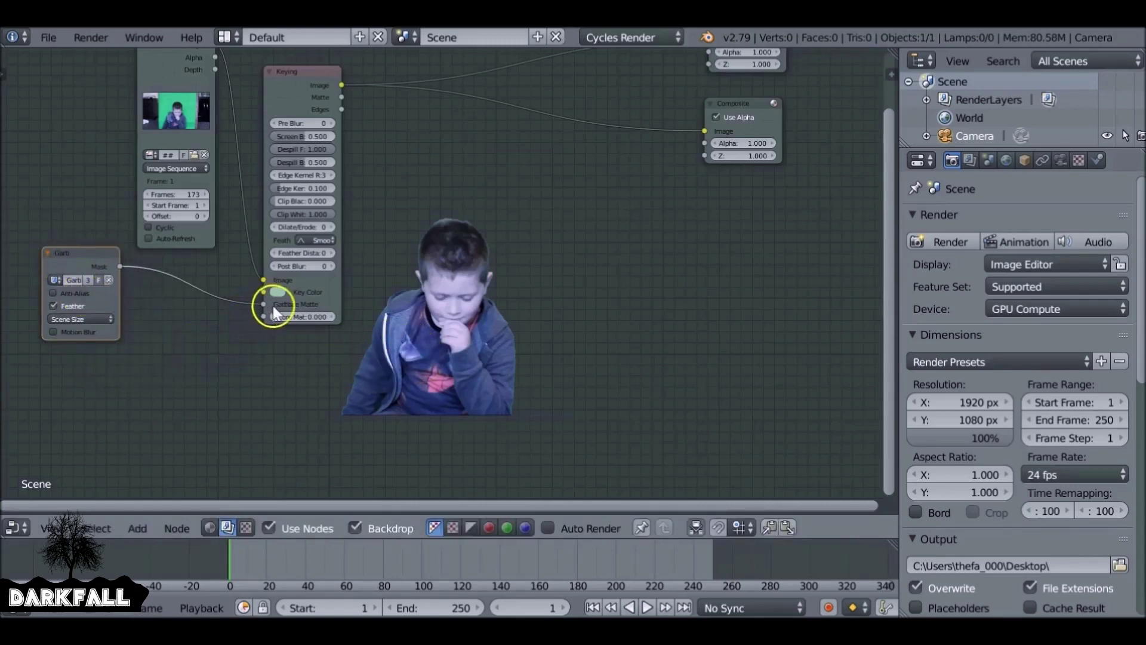
Try a Color Spill node between the Keying node and the Viewer and Composite nodes, and remove it with the links reconnected
middle_click_drag(401, 256, 381, 278)
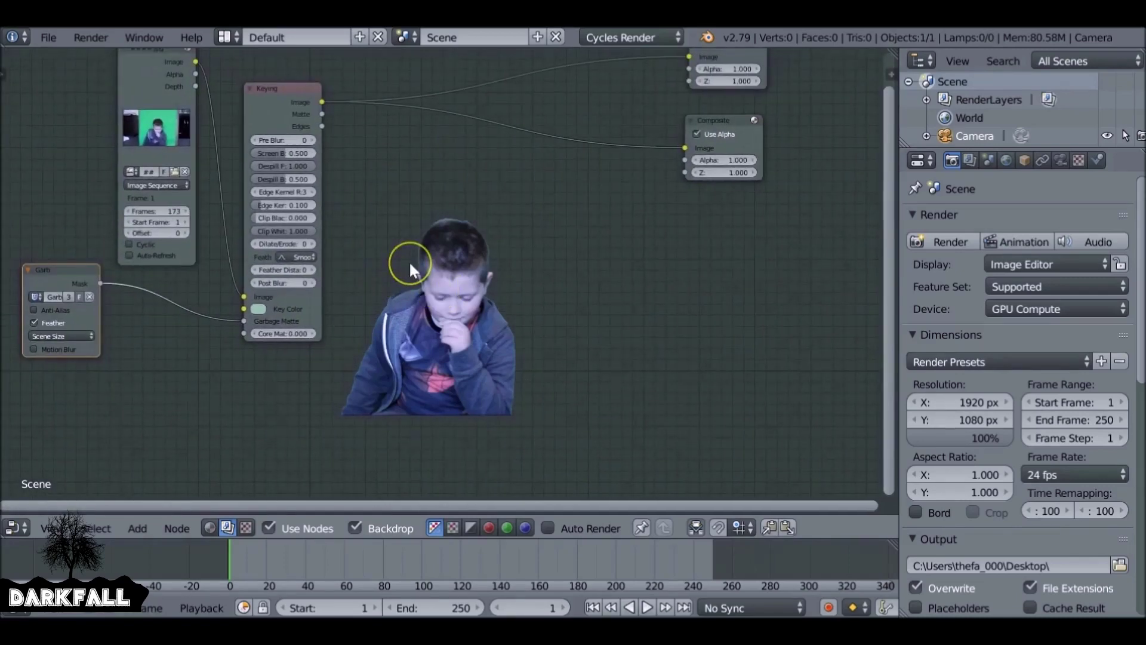
key("shift+a")
mouse_move(409, 263)
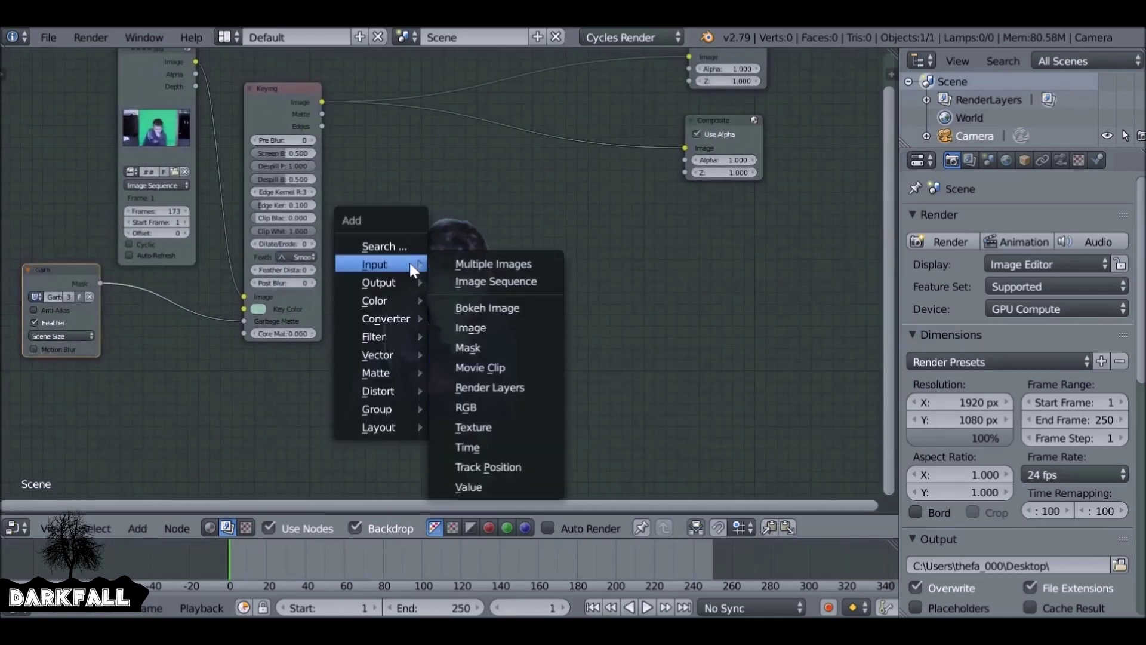
mouse_move(367, 368)
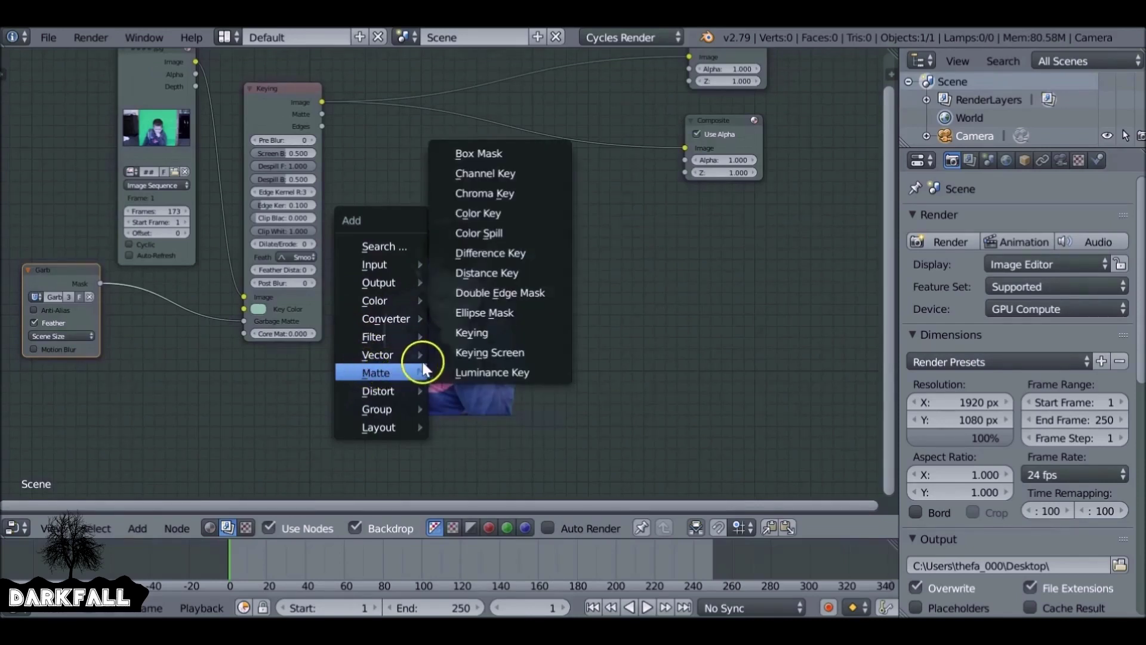
left_click(517, 235)
left_click(425, 100)
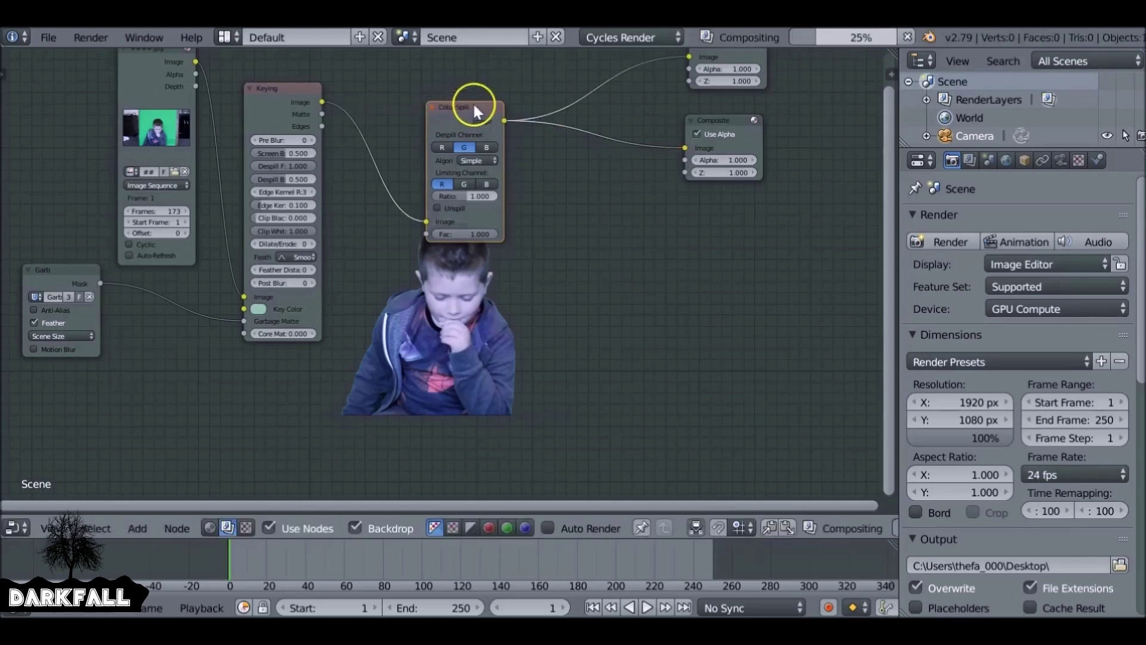
middle_click_drag(455, 256, 458, 281)
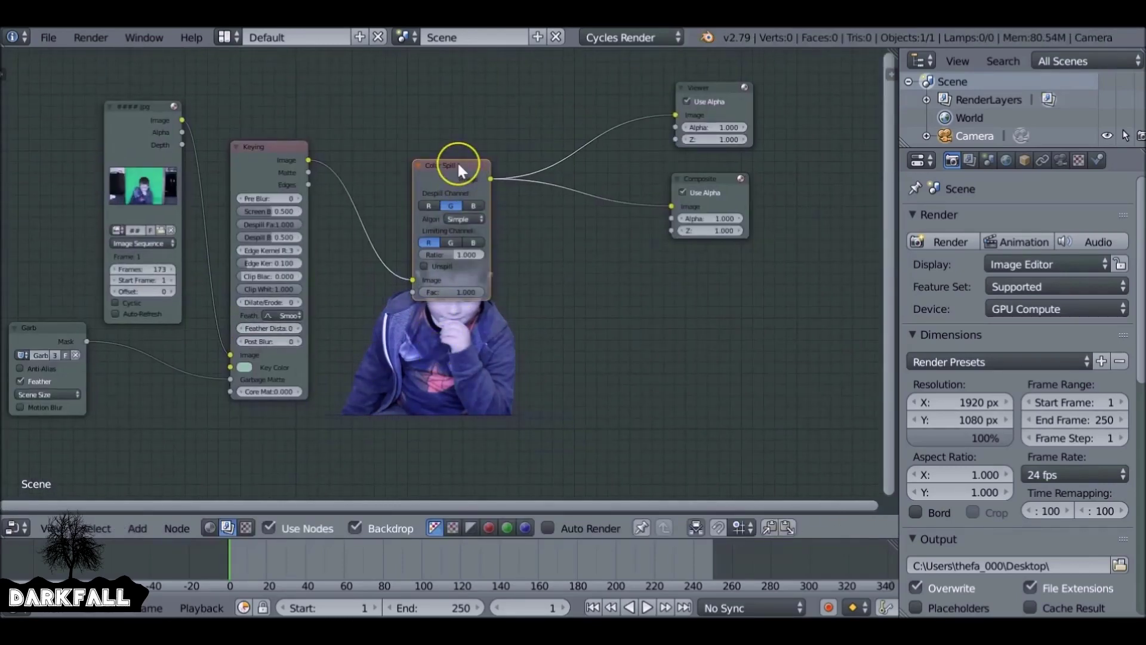
key("ctrl+x")
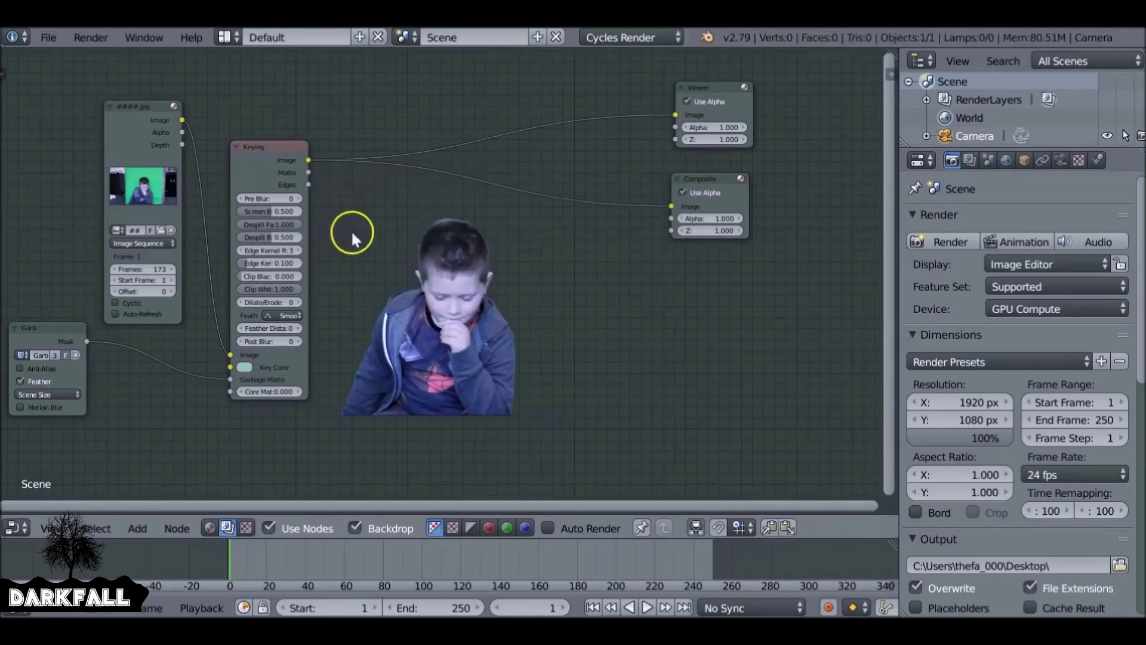
Preview the Keying node's Matte output in the Viewer and set Clip Black to 0.321 and Clip White to 0.812
left_click(273, 160, "ctrl+shift")
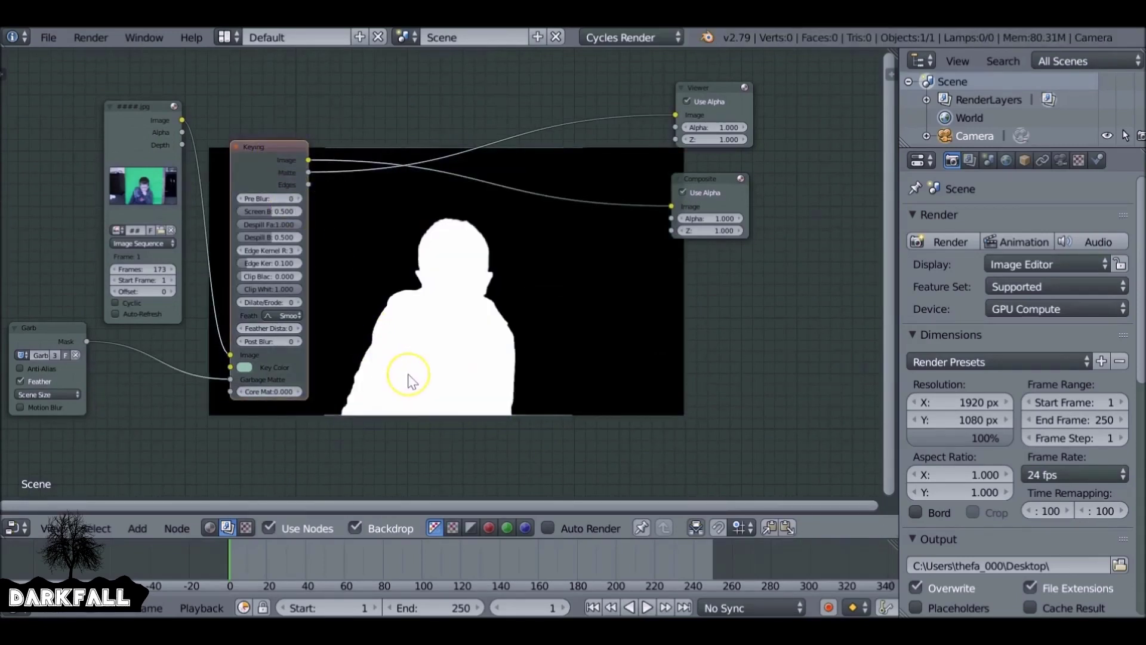
scroll(312, 310, "up", 3)
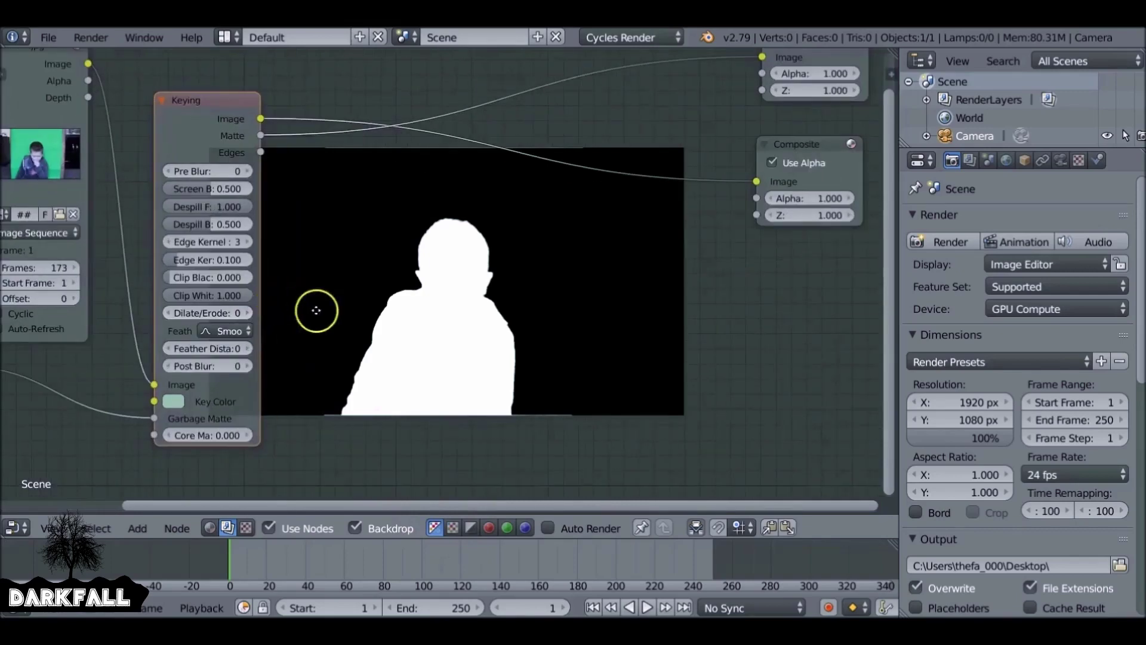
scroll(352, 305, "up", 1)
left_click_drag(193, 292, 231, 289)
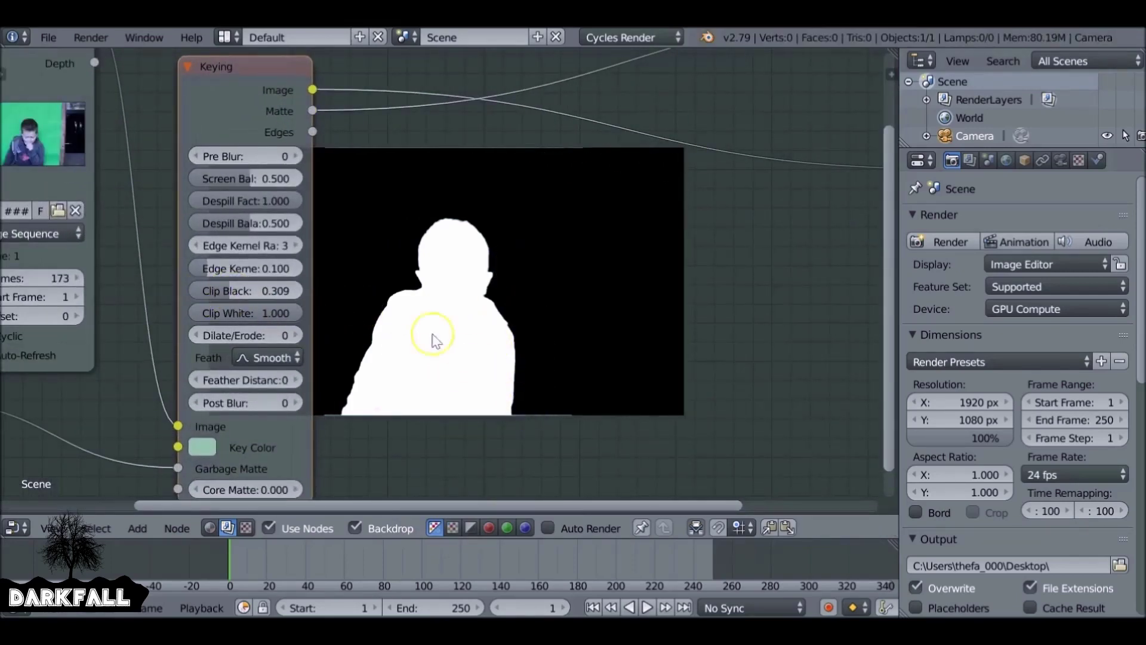
left_click_drag(298, 314, 269, 312)
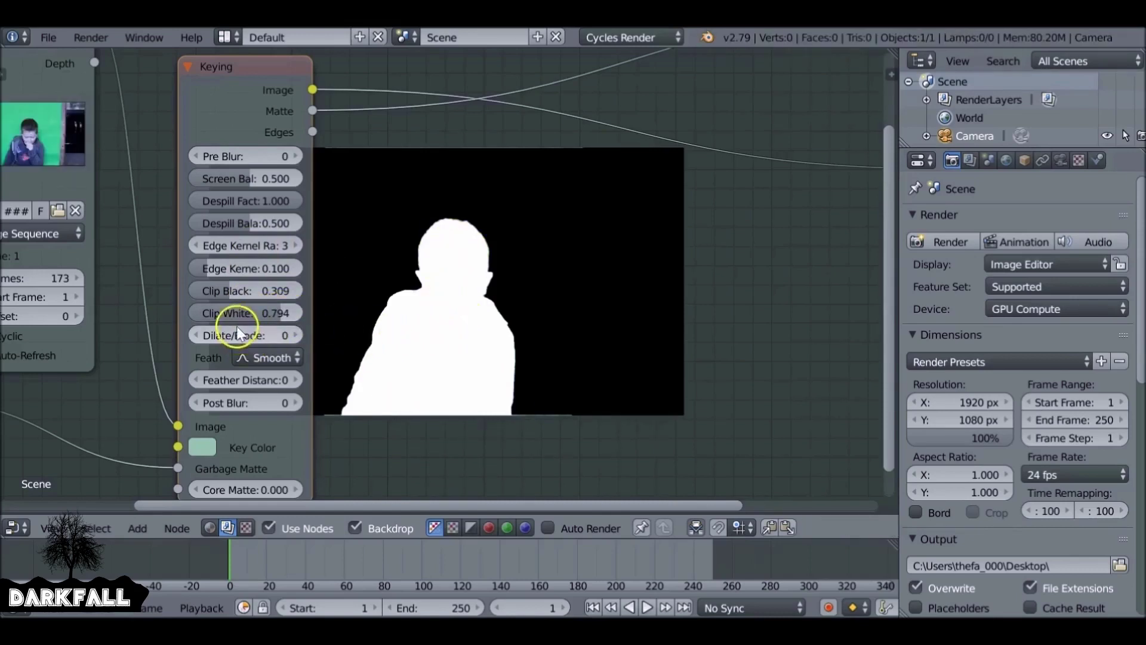
left_click_drag(276, 308, 284, 312)
left_click_drag(225, 287, 231, 289)
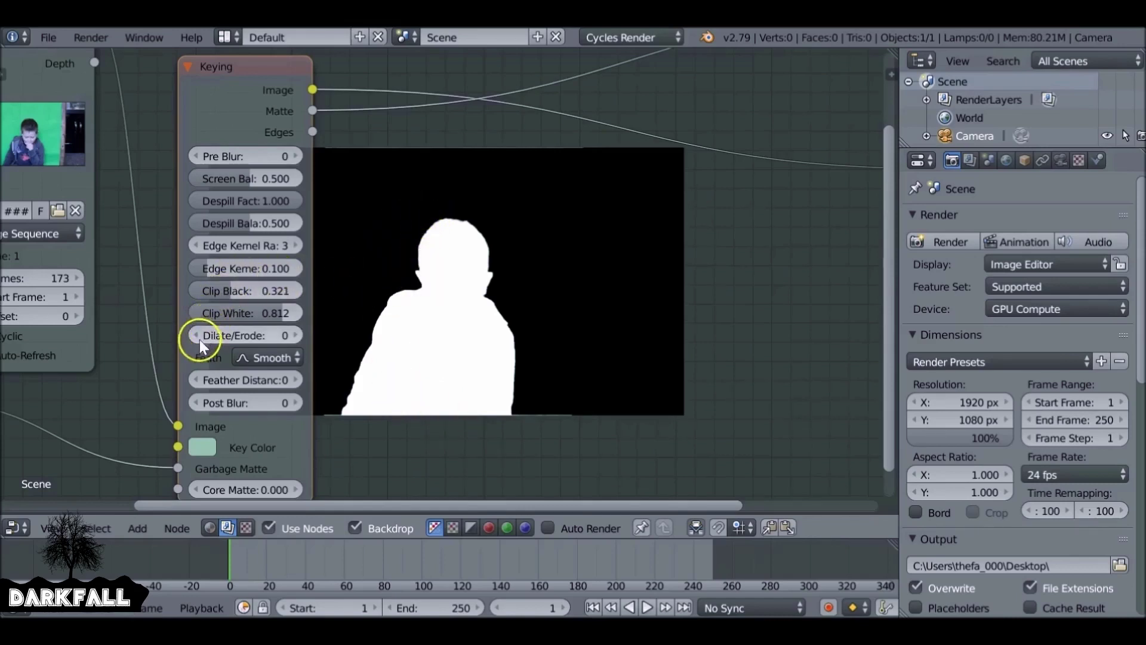
Try the Keying node's Dilate/Erode at 3 and at -4 on the matte preview
left_click(296, 336)
left_click(296, 336)
left_click(295, 336)
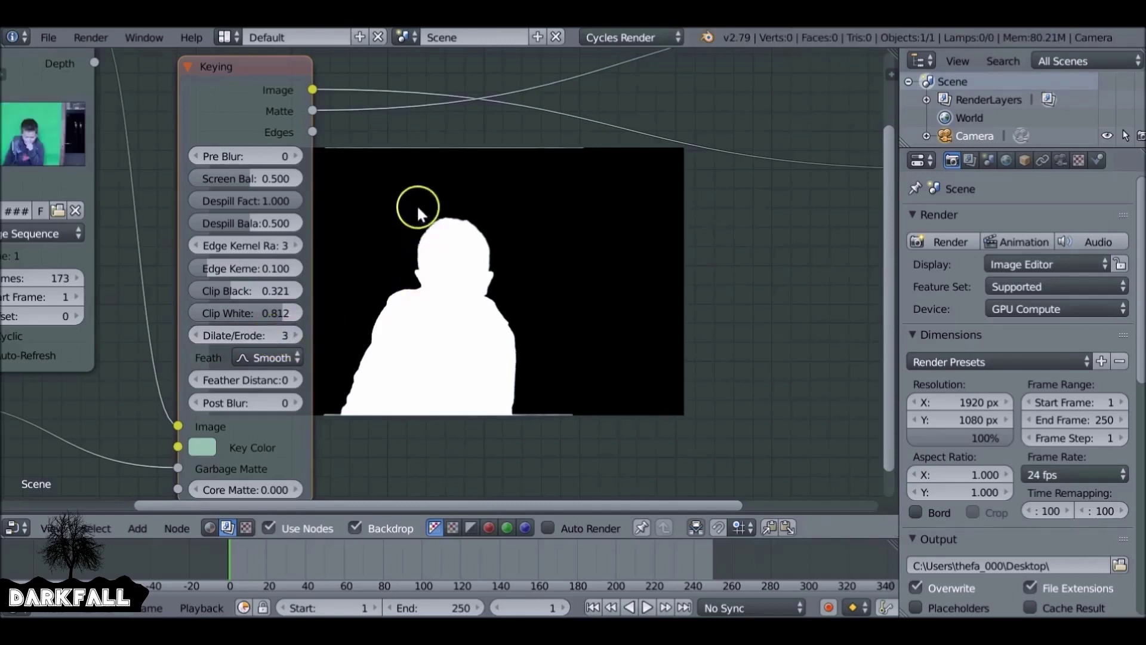
left_click(196, 336)
left_click(196, 336)
left_click(195, 336)
left_click(195, 335)
left_click(196, 336)
left_click(196, 336)
left_click(195, 335)
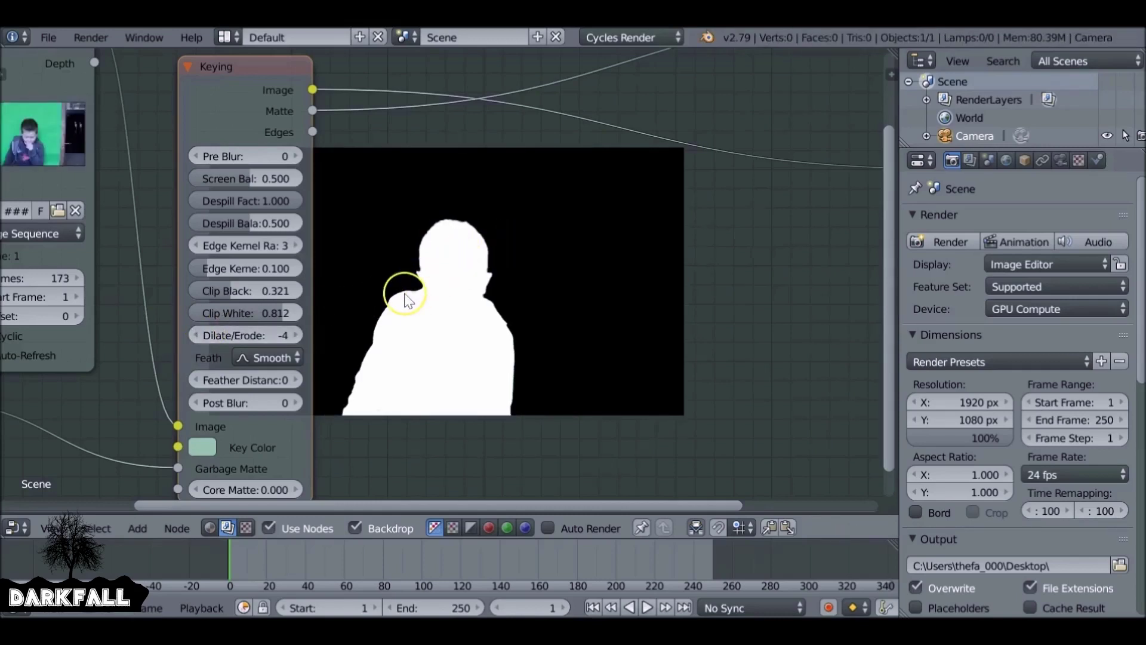
Preview the Keying node's Image output in the Viewer and lower Dilate/Erode to -11
left_click(262, 128, "ctrl+shift")
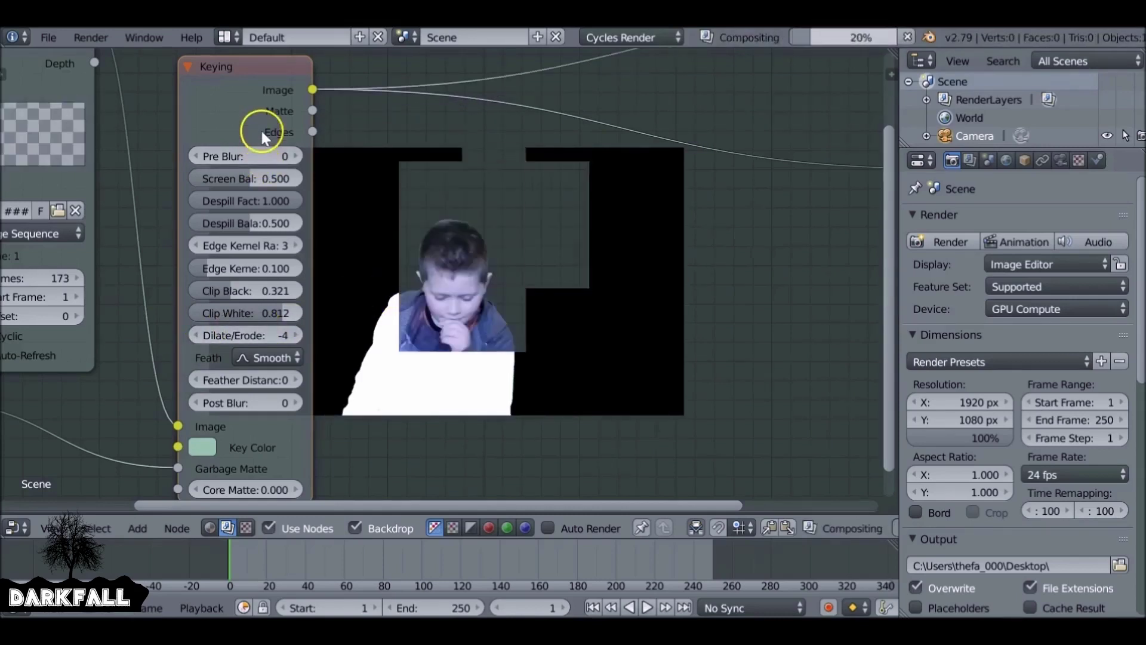
left_click(195, 335)
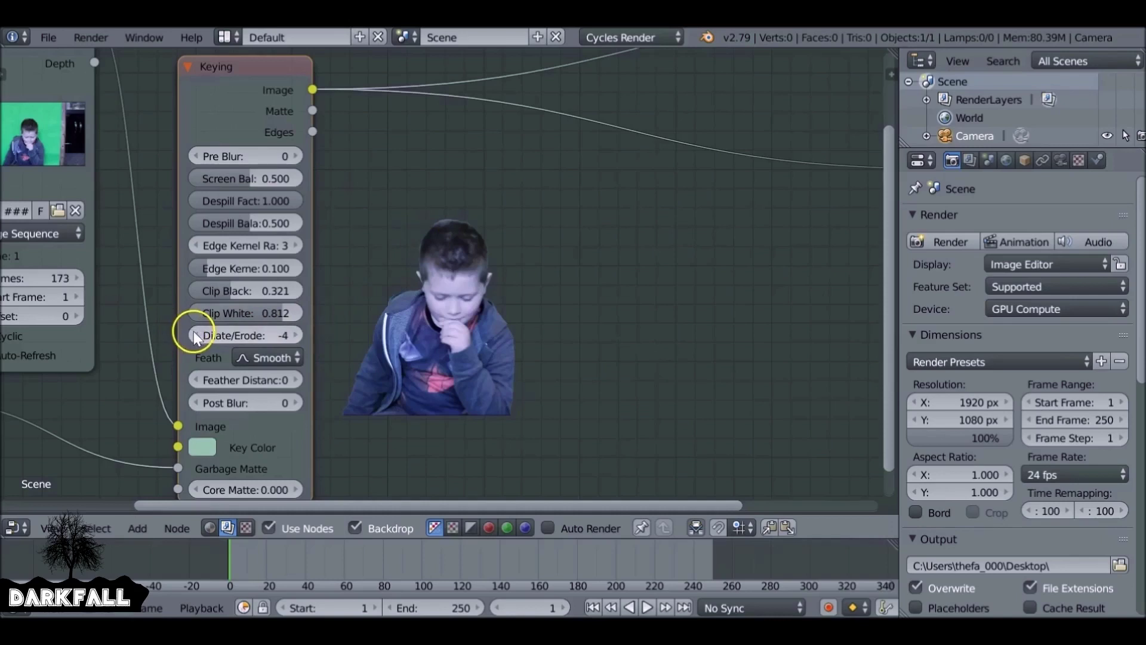
left_click(195, 336)
left_click(196, 335)
left_click(196, 335)
left_click(195, 335)
left_click(195, 336)
left_click(195, 336)
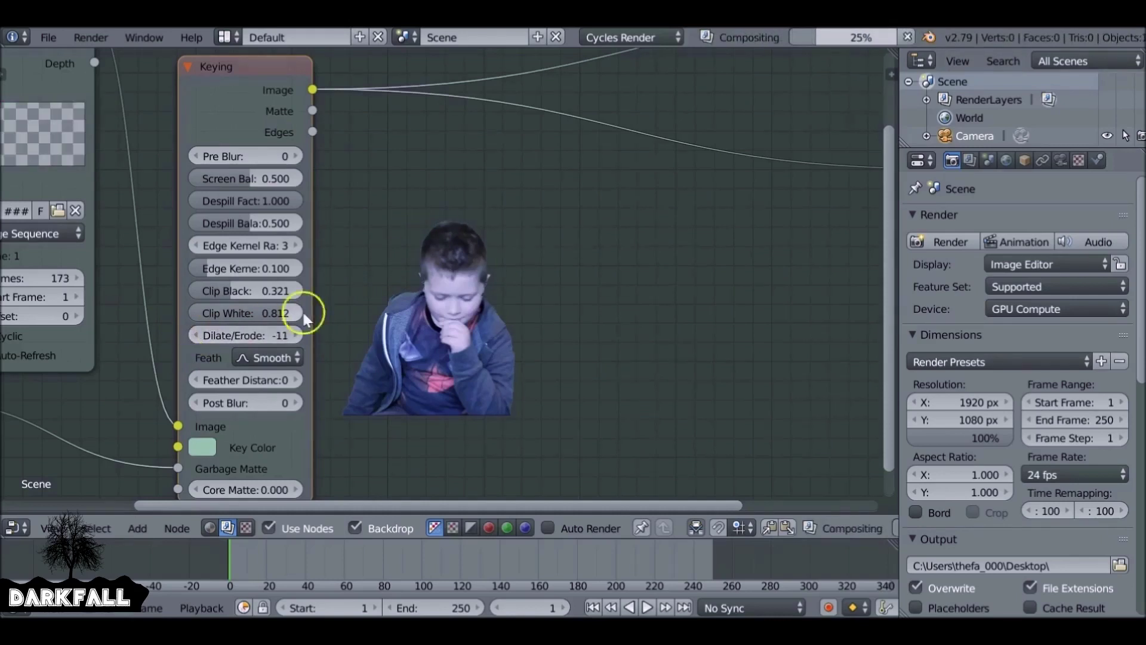
Reset the Keying node's Dilate/Erode to 0
left_click(267, 333)
type("0")
key("Return")
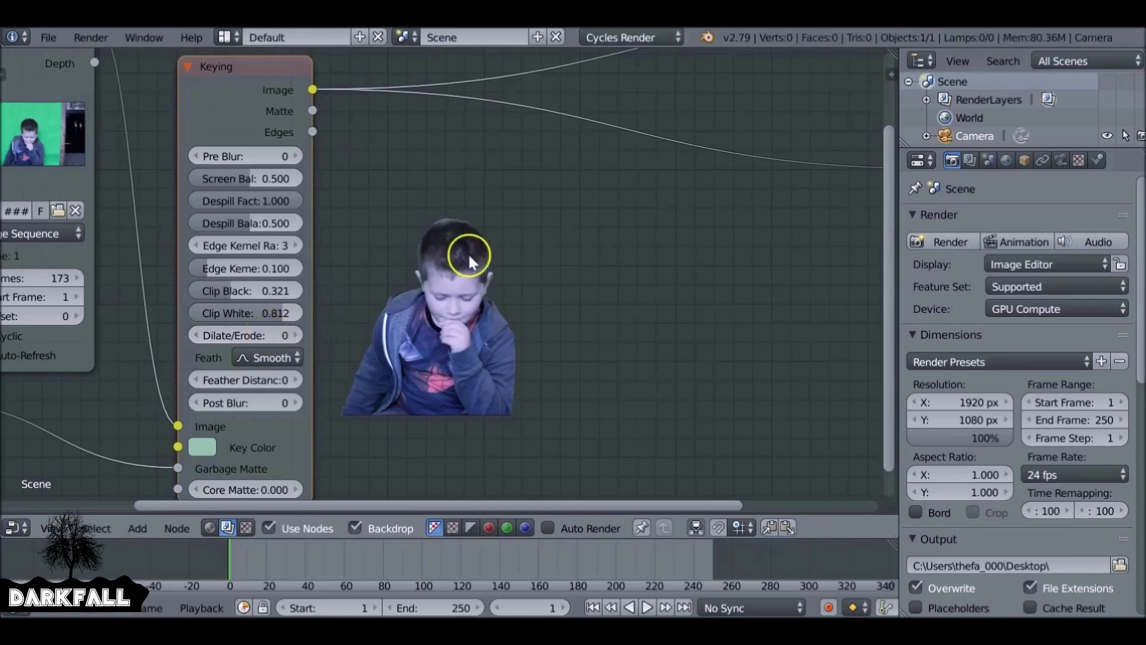
Set the Keying node's Feather Distance to -2
left_click(197, 381)
left_click(197, 380)
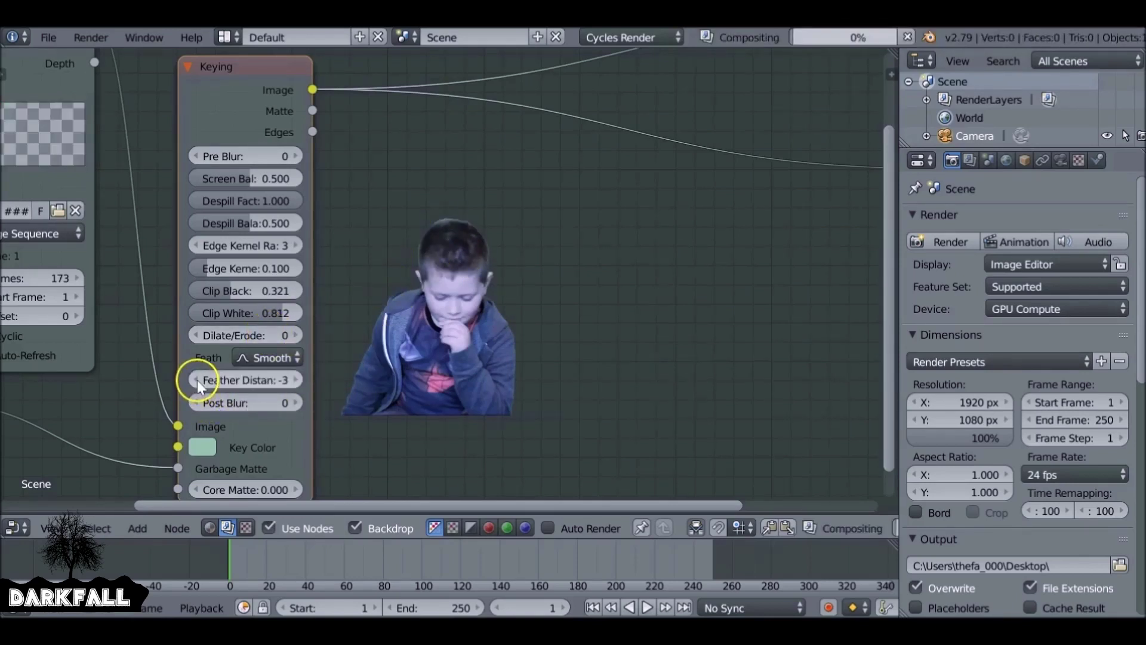
left_click(197, 380)
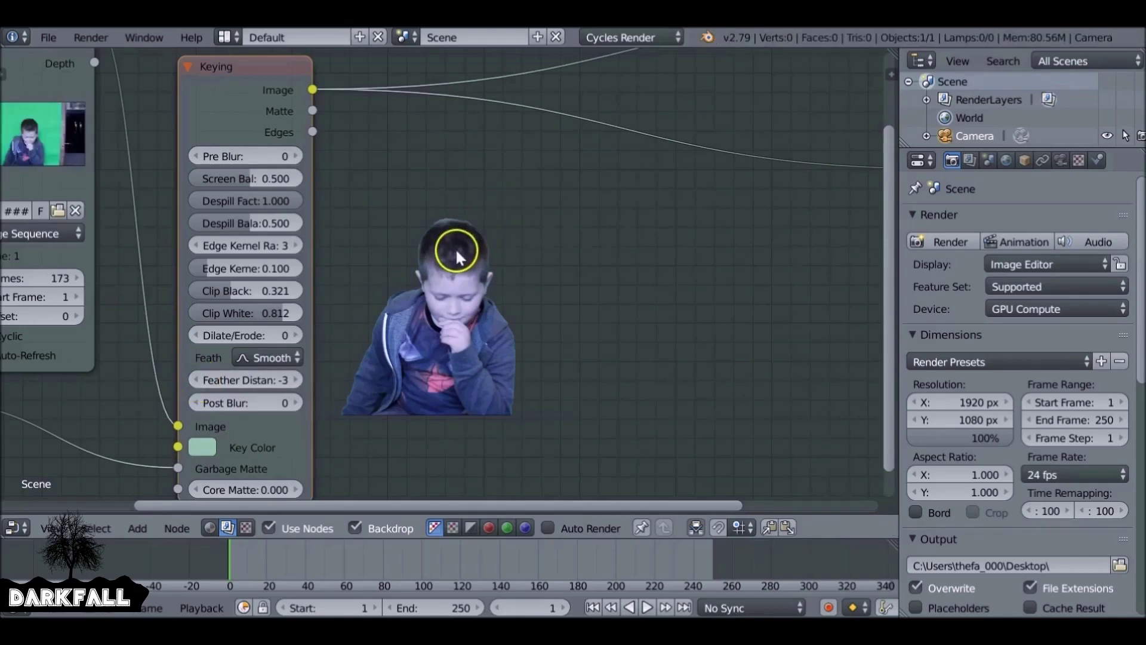
left_click(295, 380)
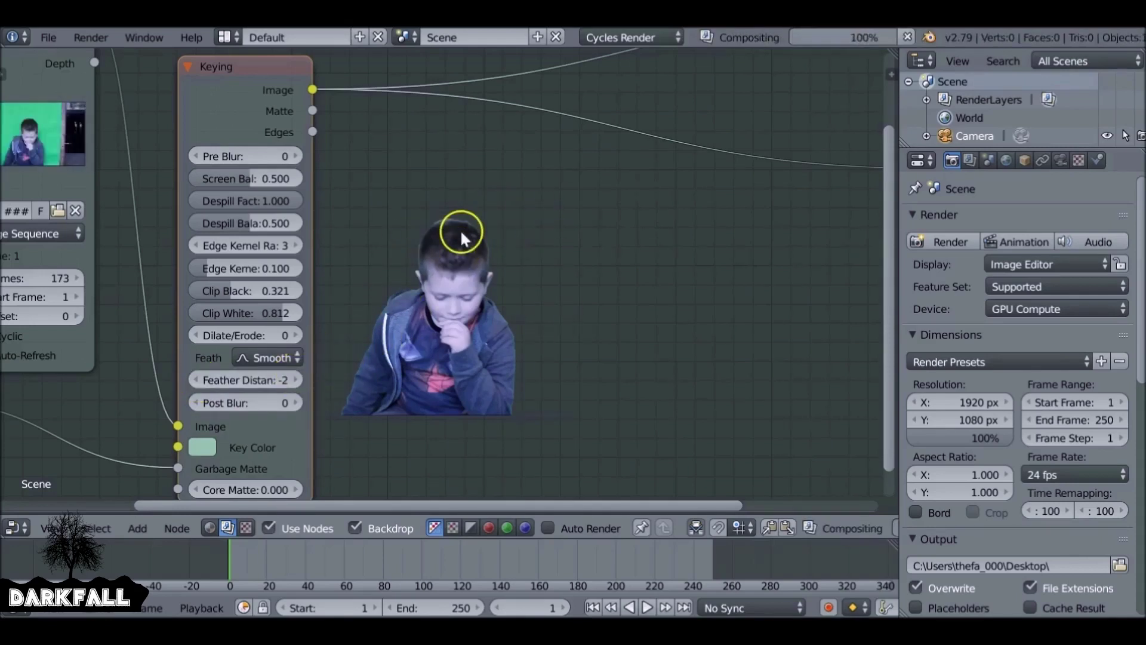
Add a Color Spill node and insert it on the Keying node's Image output, ahead of the Viewer and Composite nodes
key("shift+a")
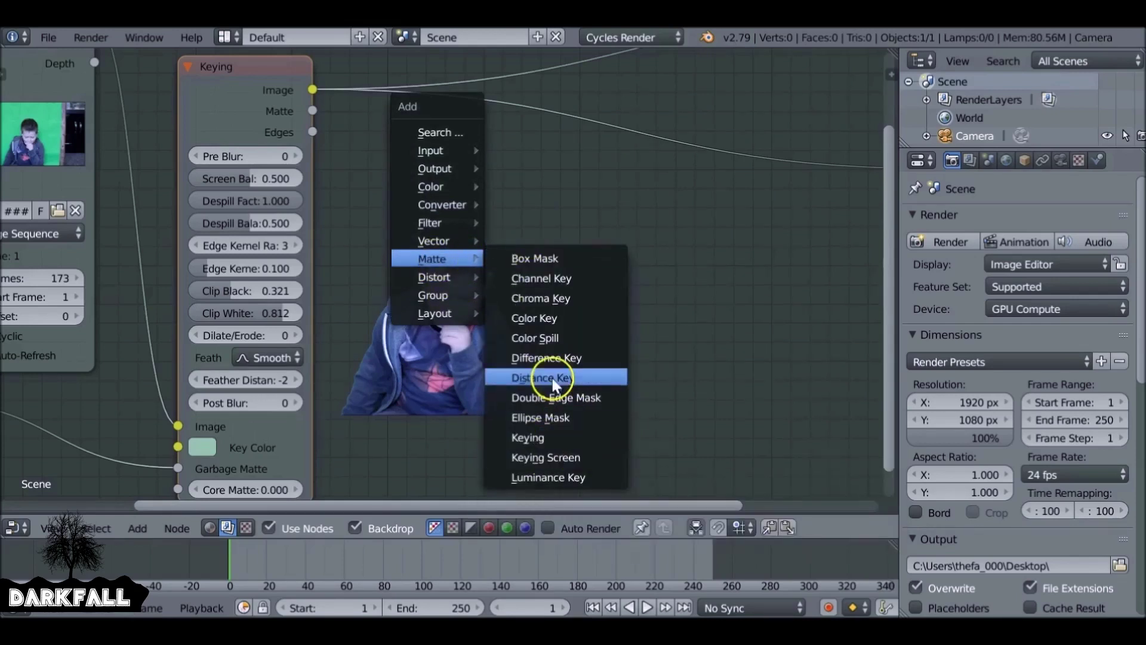
left_click(585, 337)
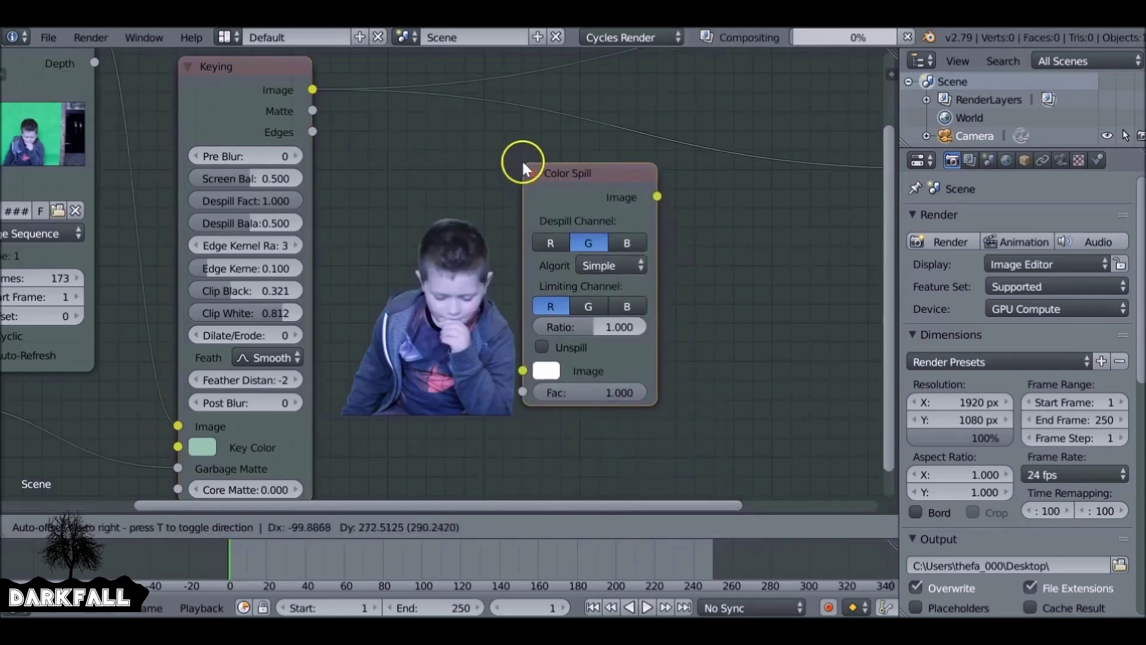
left_click(519, 109)
left_click_drag(569, 119, 593, 77)
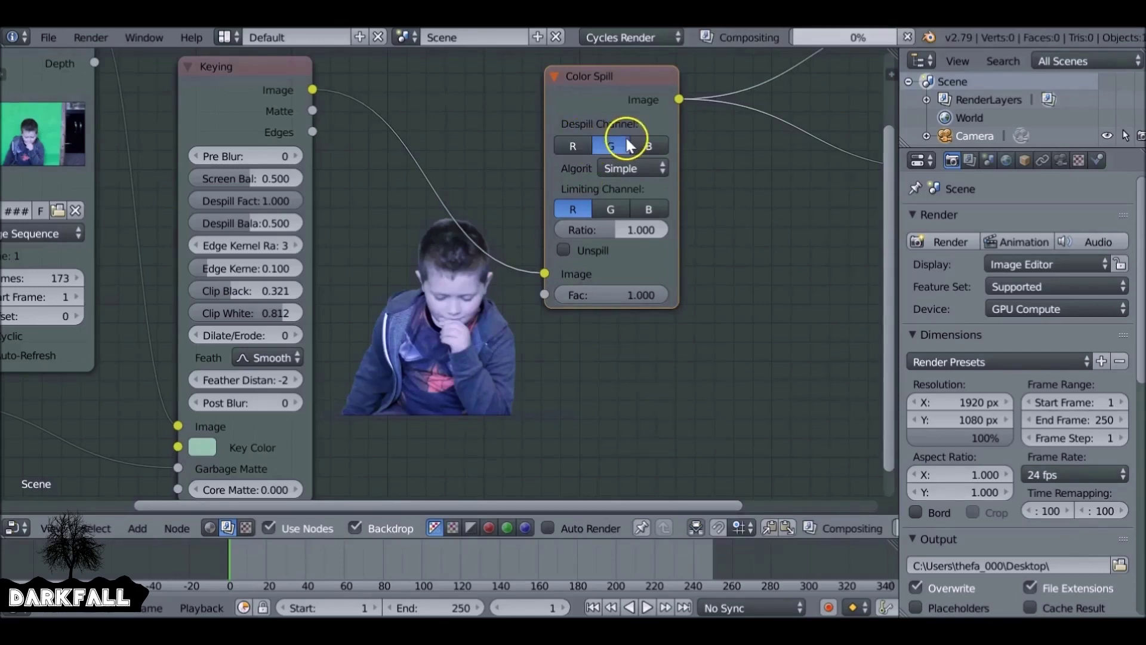
Try despill channel B and limiting channel G on the Color Spill node, and return them to G and R
left_click(659, 147)
left_click(614, 146)
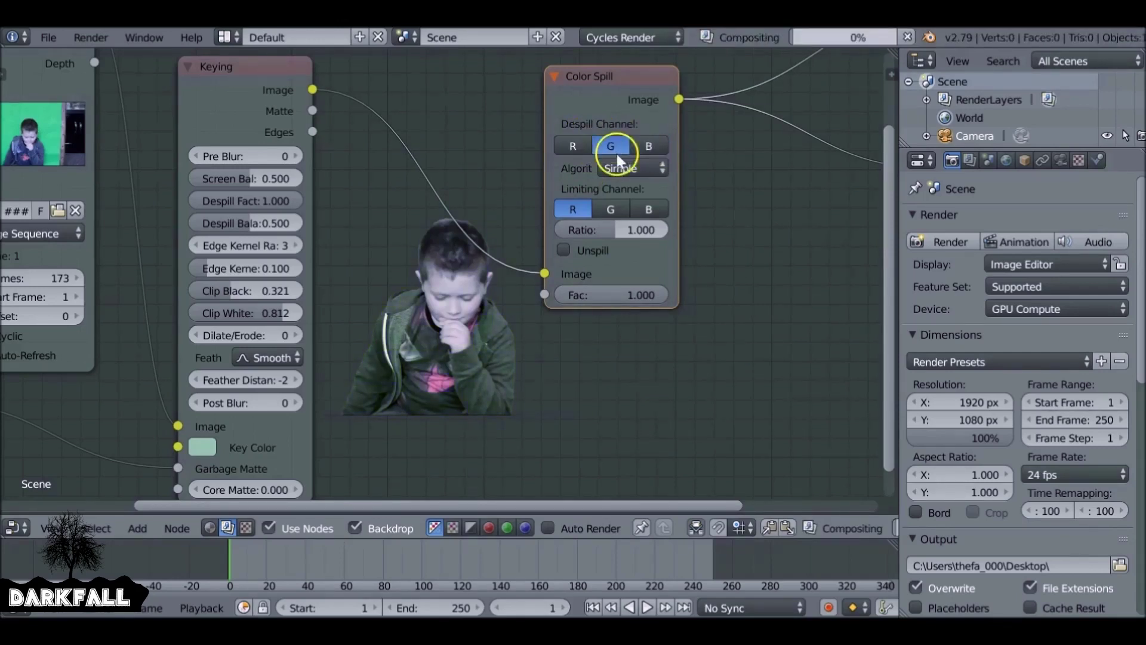
left_click(651, 210)
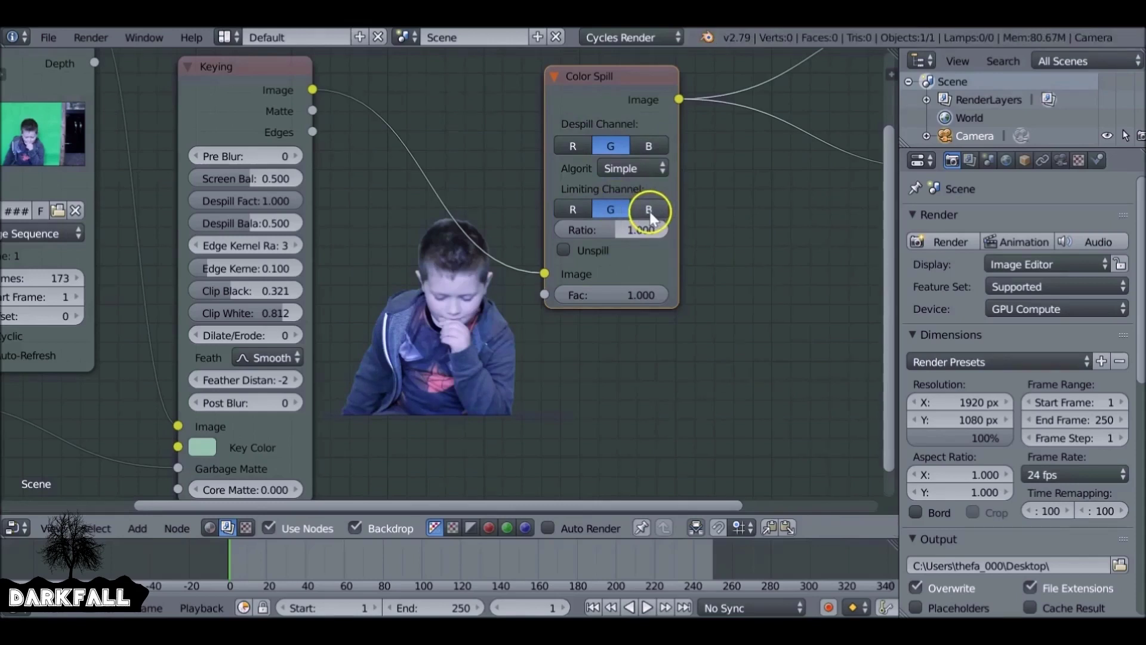
left_click(566, 209)
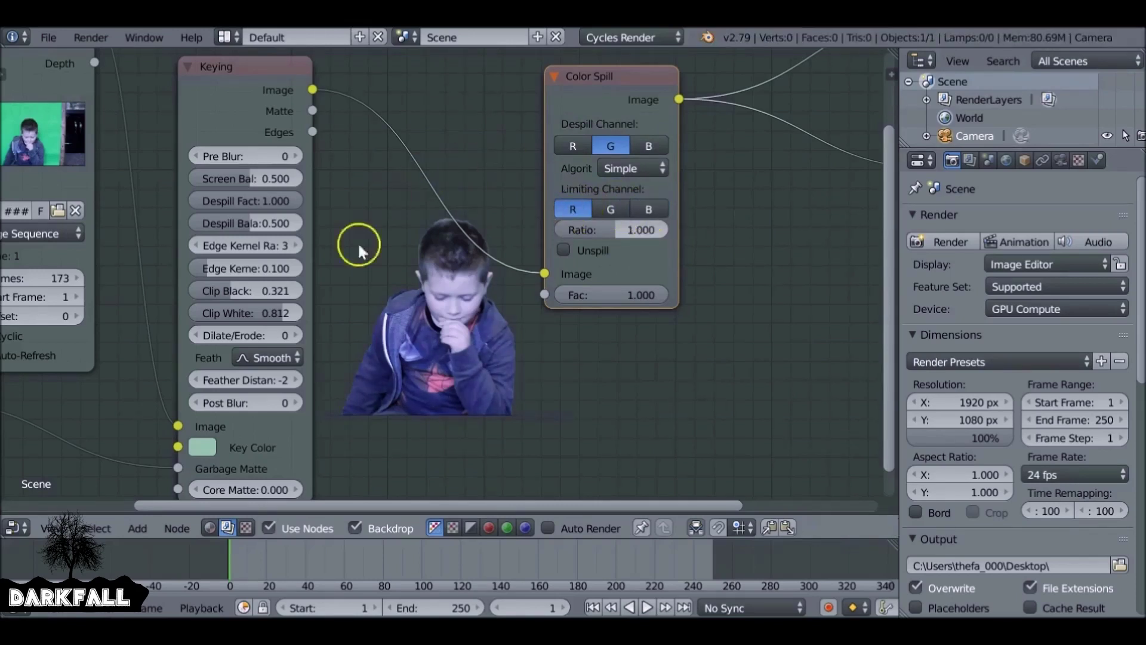
Move the Color Spill node close beside the Keying node
left_click_drag(571, 114, 397, 106)
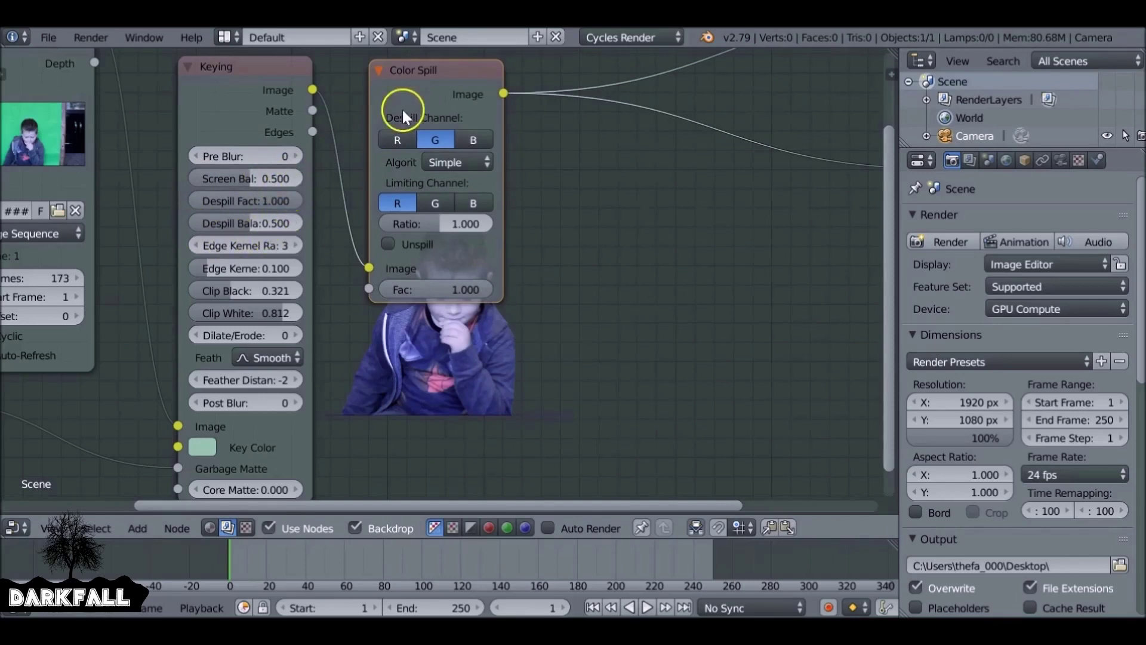
middle_click_drag(404, 95, 363, 147)
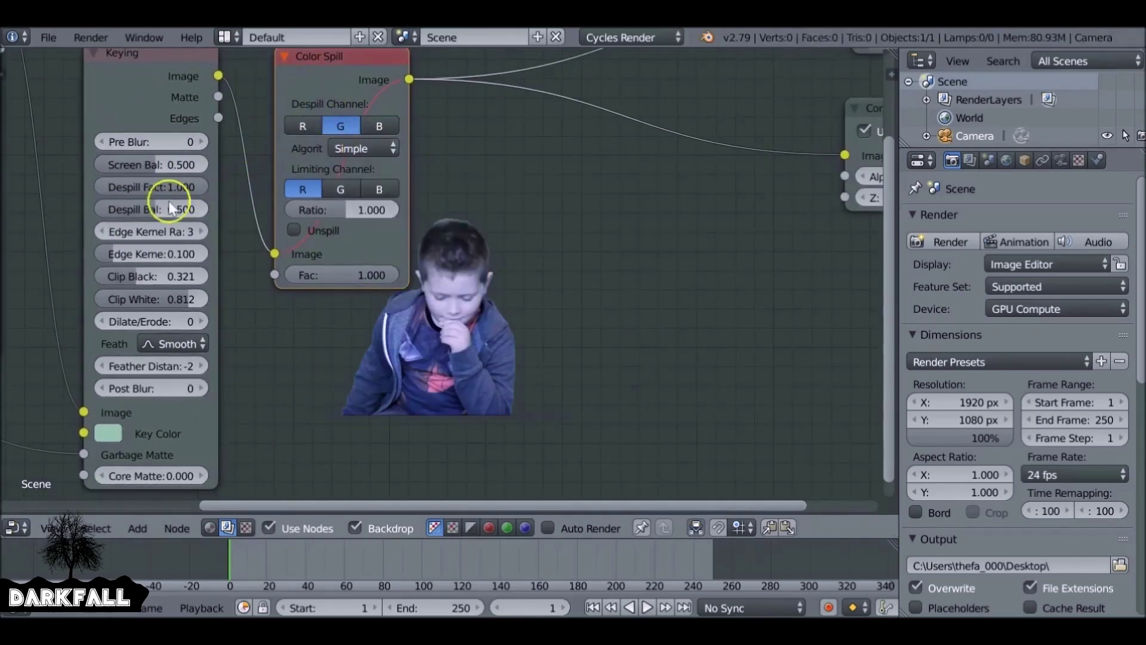
Try Keying Screen Balance 1.000, Despill Factor 0.618 and Despill Balance 0.445, and restore them to 0.5, 1 and 0.5
left_click_drag(157, 163, 170, 185)
left_click_drag(185, 165, 225, 161)
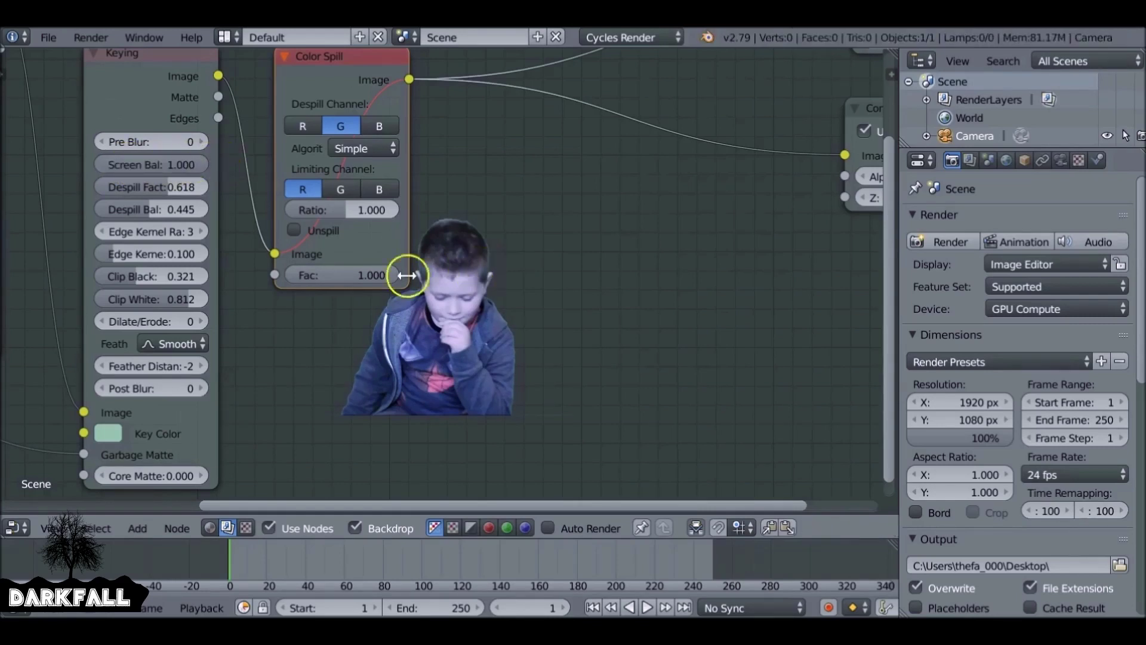
left_click(174, 161)
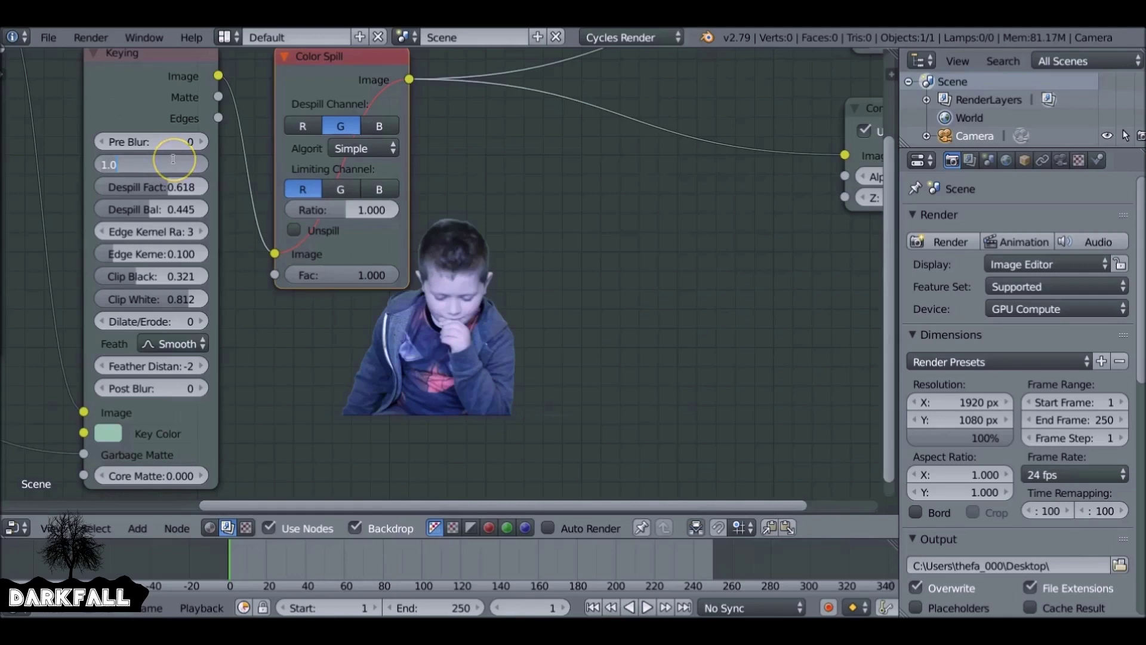
type(".5")
key("Return")
left_click_drag(173, 186, 282, 174)
left_click(158, 207)
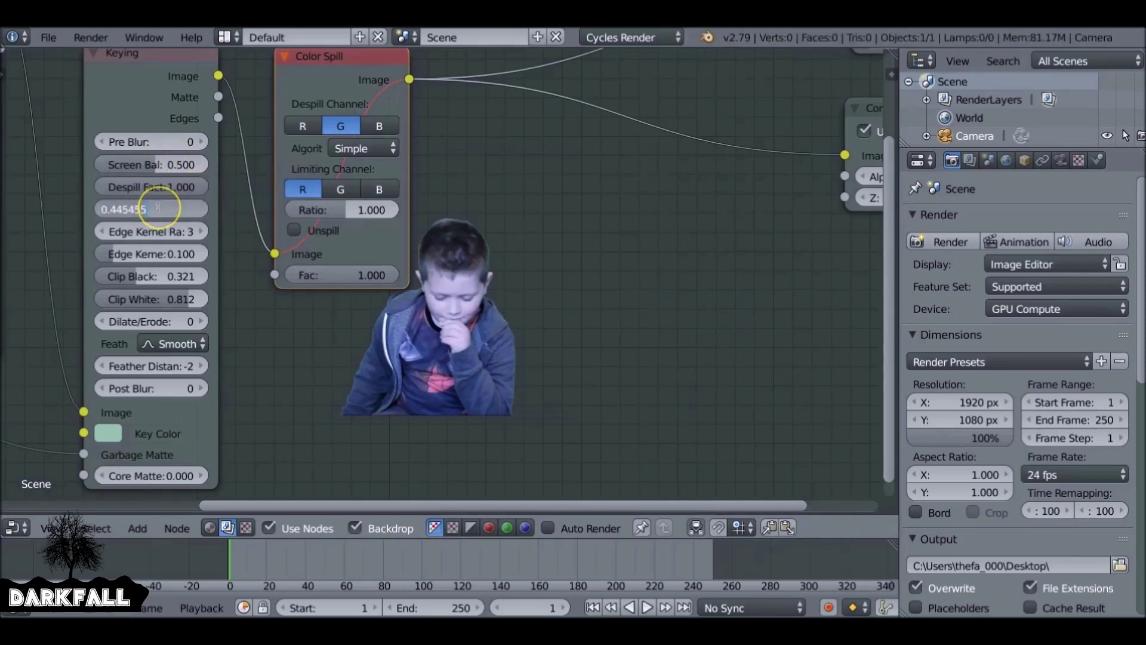
type(".5")
key("Return")
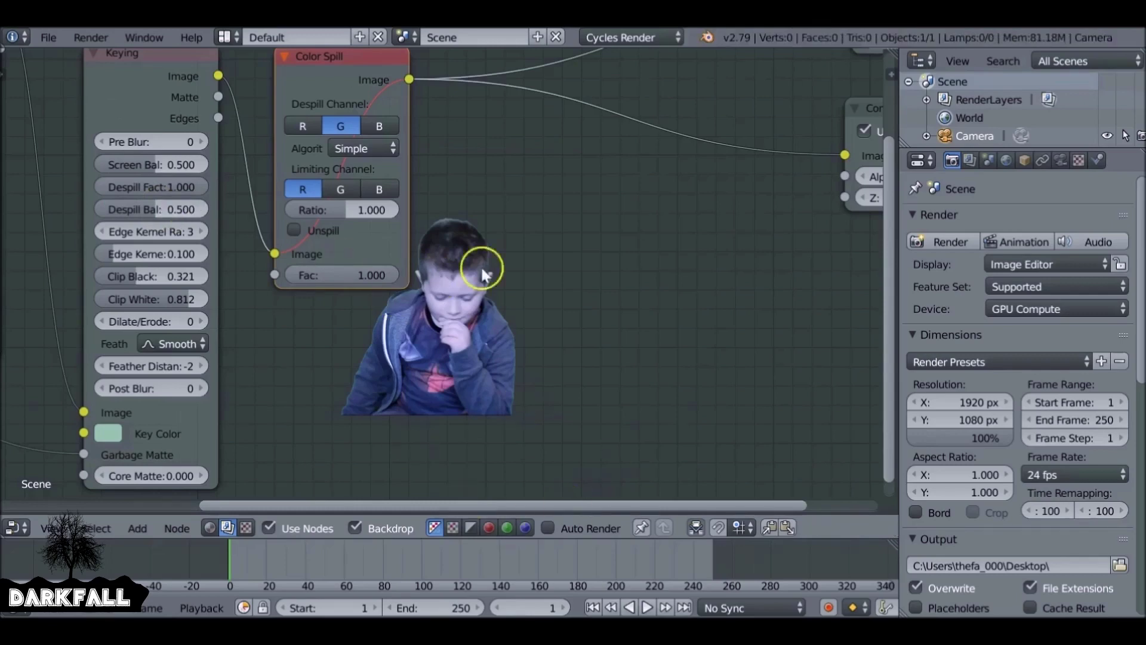
Move the Viewer and Composite nodes farther from the Color Spill node to make room between them
scroll(453, 284, "down", 5)
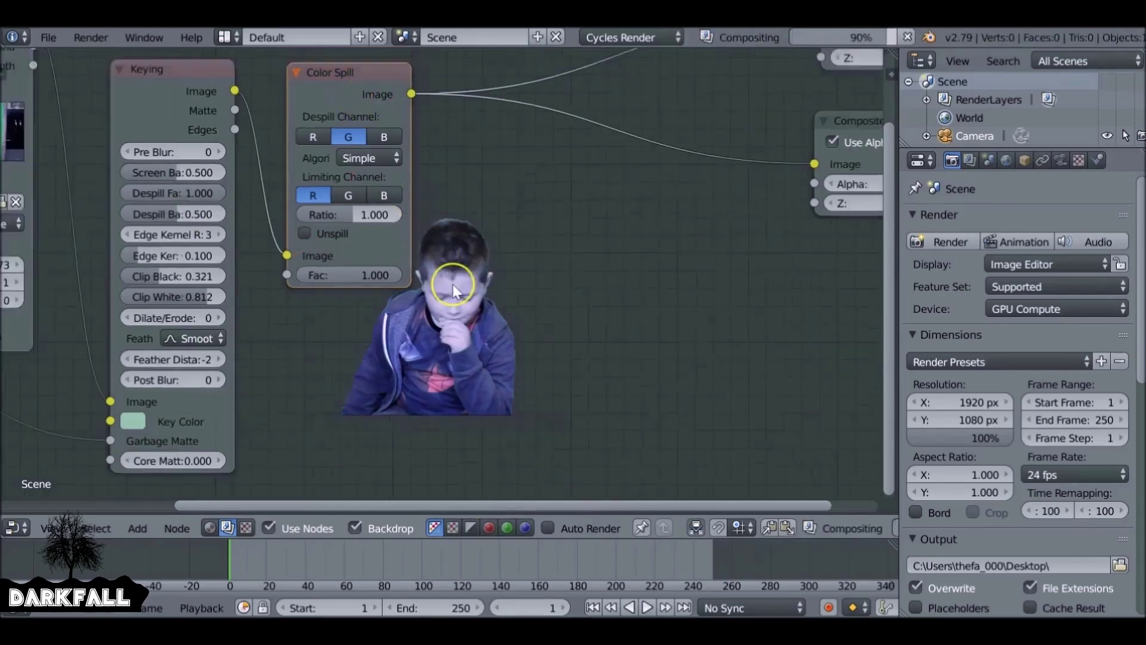
middle_click_drag(322, 278, 255, 303)
left_click_drag(449, 179, 536, 185)
left_click_drag(445, 237, 552, 241)
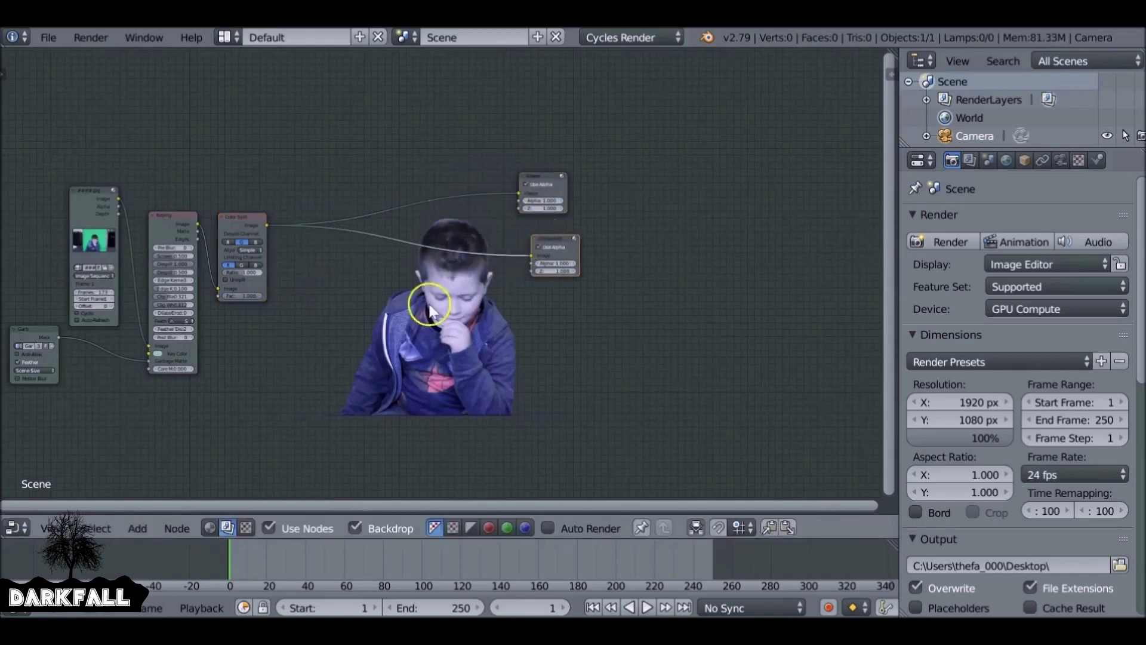
Add a Mix node after Color Spill, with its output feeding both the Composite and Viewer nodes
key("shift+a")
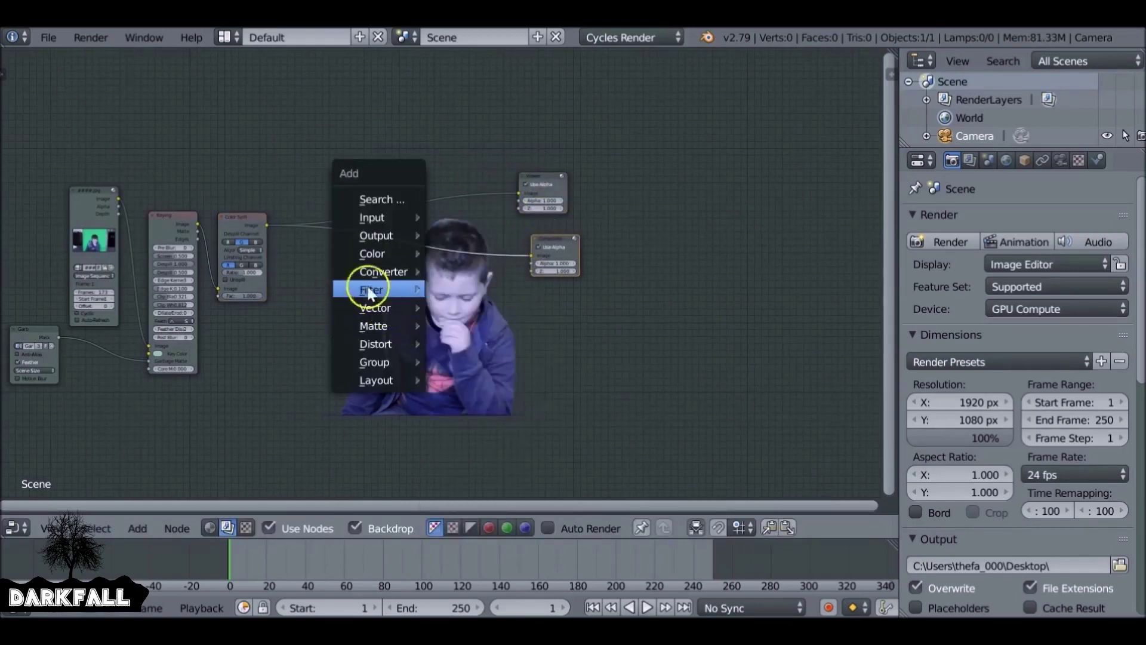
mouse_move(368, 257)
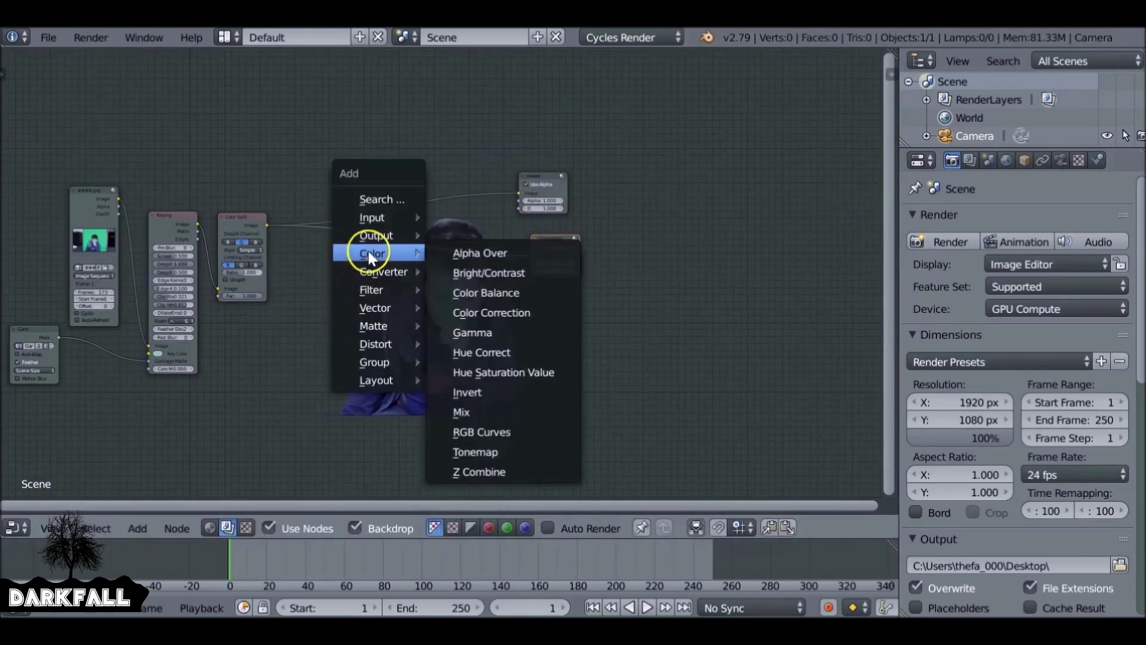
left_click(486, 409)
left_click(395, 231)
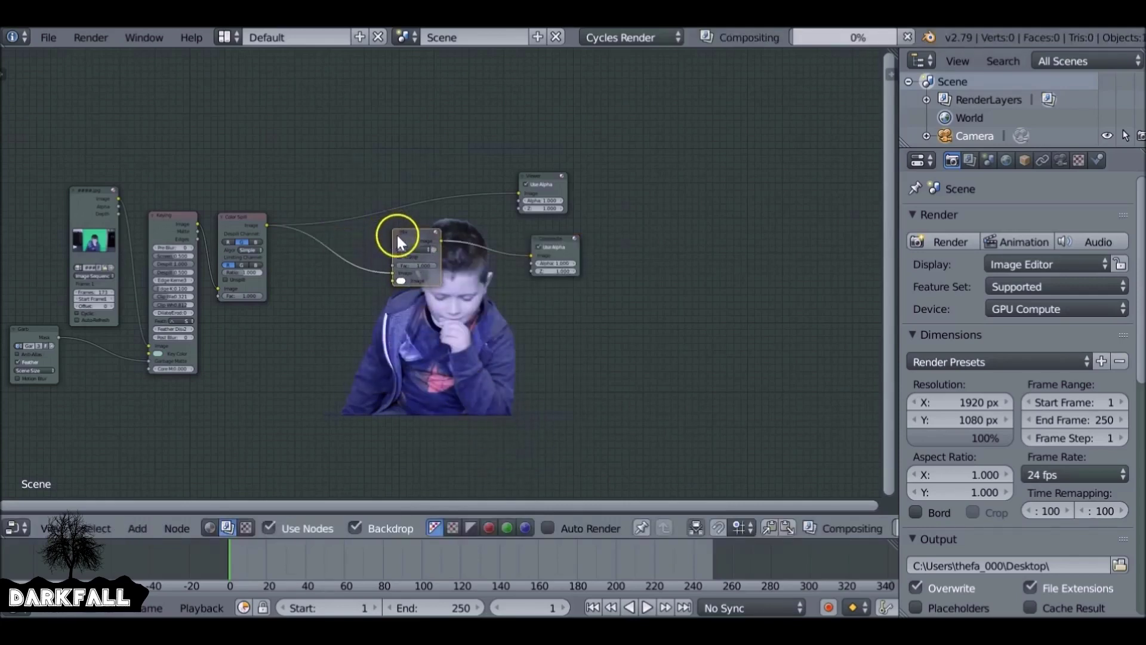
scroll(391, 355, "up", 2)
middle_click_drag(392, 358, 465, 343)
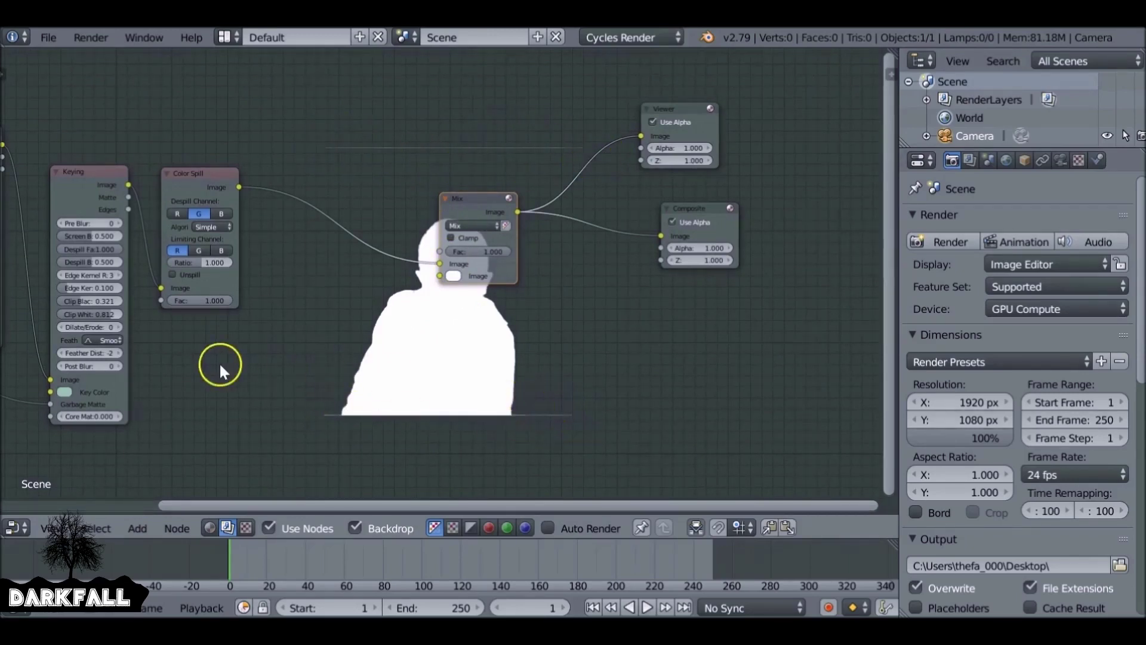
Move the Garb mask node farther below and away from the image sequence node
middle_click_drag(219, 370, 390, 317)
scroll(389, 317, "down", 1)
left_click_drag(154, 316, 131, 348)
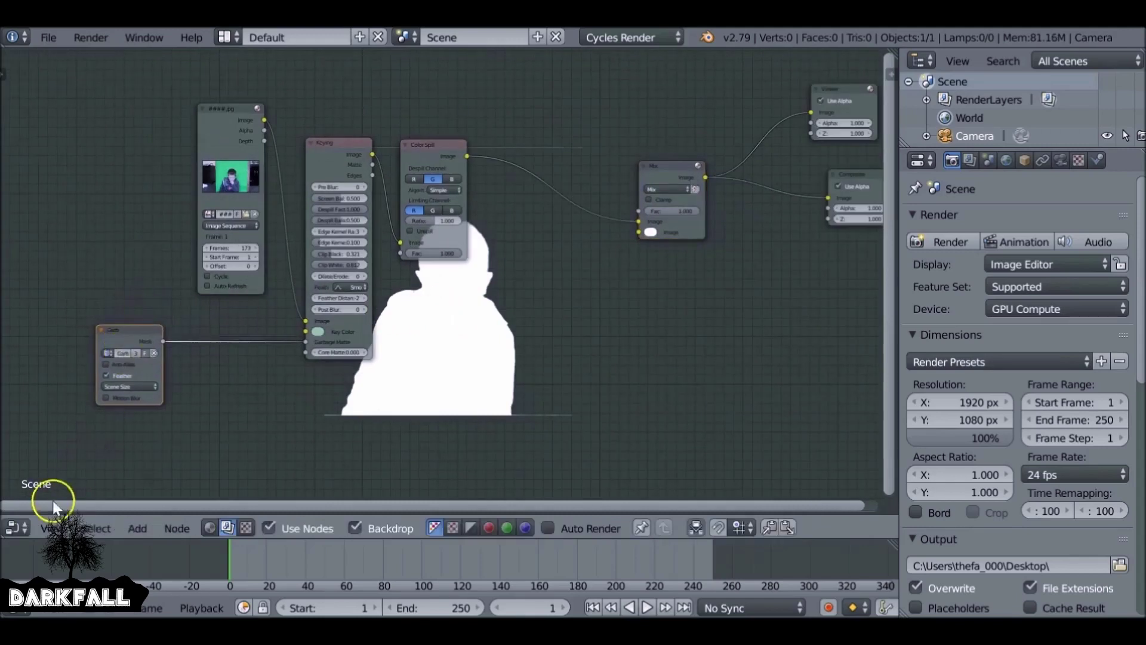
left_click(17, 528)
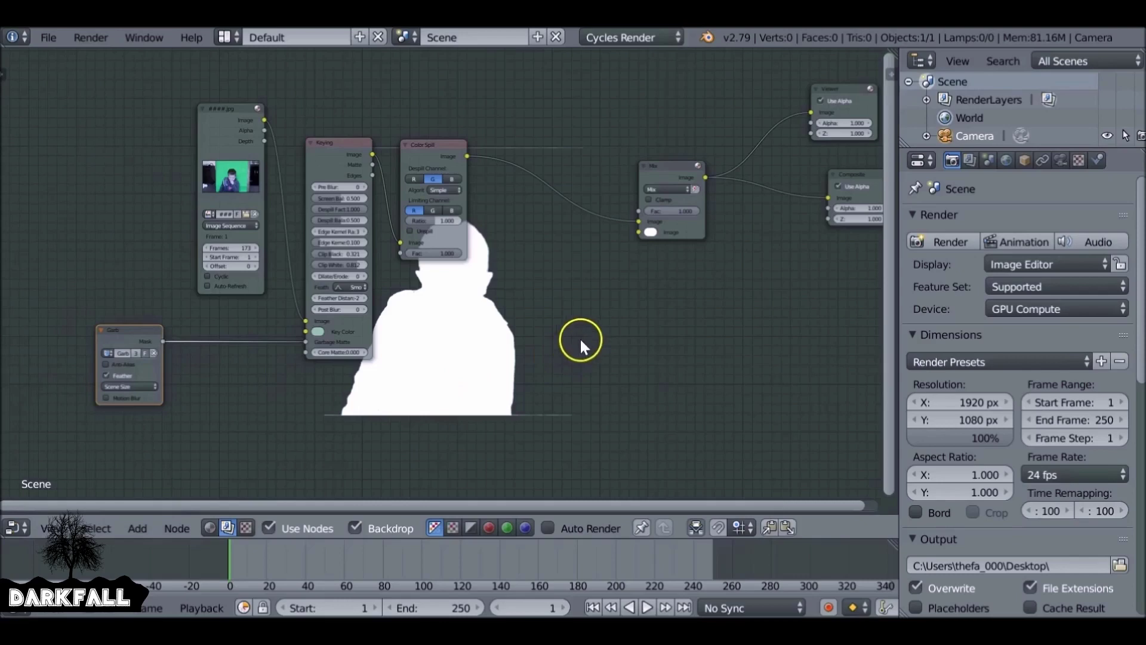
Reposition the Mix node and move the Color Spill link from its first Image input to its second
middle_click_drag(579, 338, 414, 421)
scroll(442, 389, "up", 3)
left_click_drag(550, 236, 522, 209)
left_click_drag(463, 278, 467, 300)
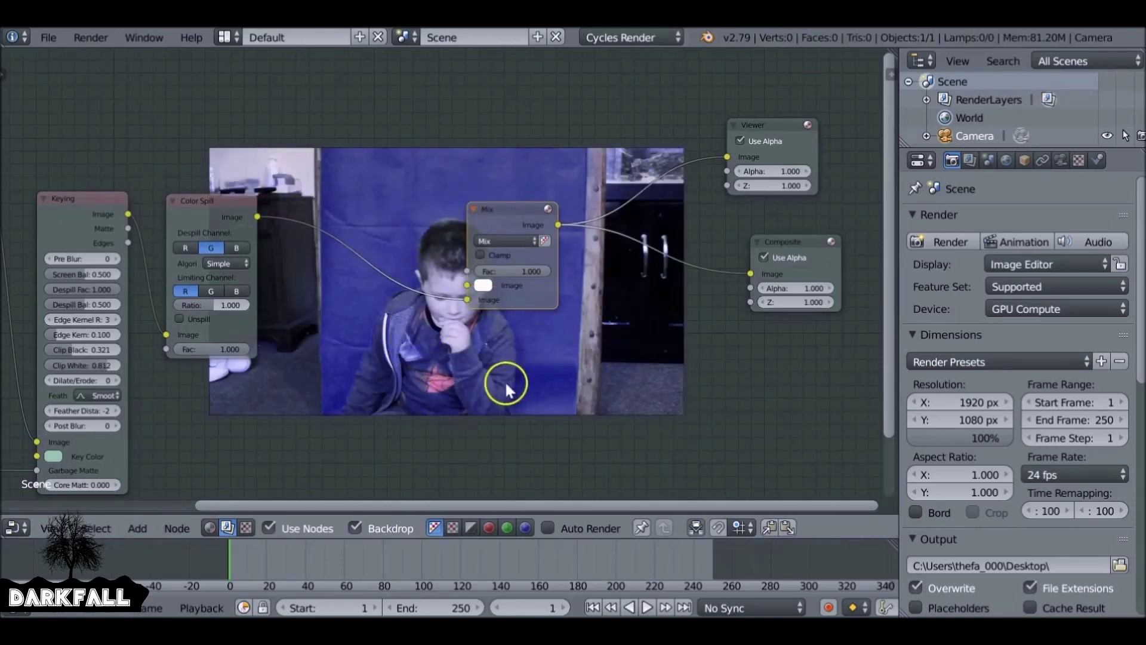
Add a Movie Clip input node and place it below the Mix node
key("shift+a")
mouse_move(364, 375)
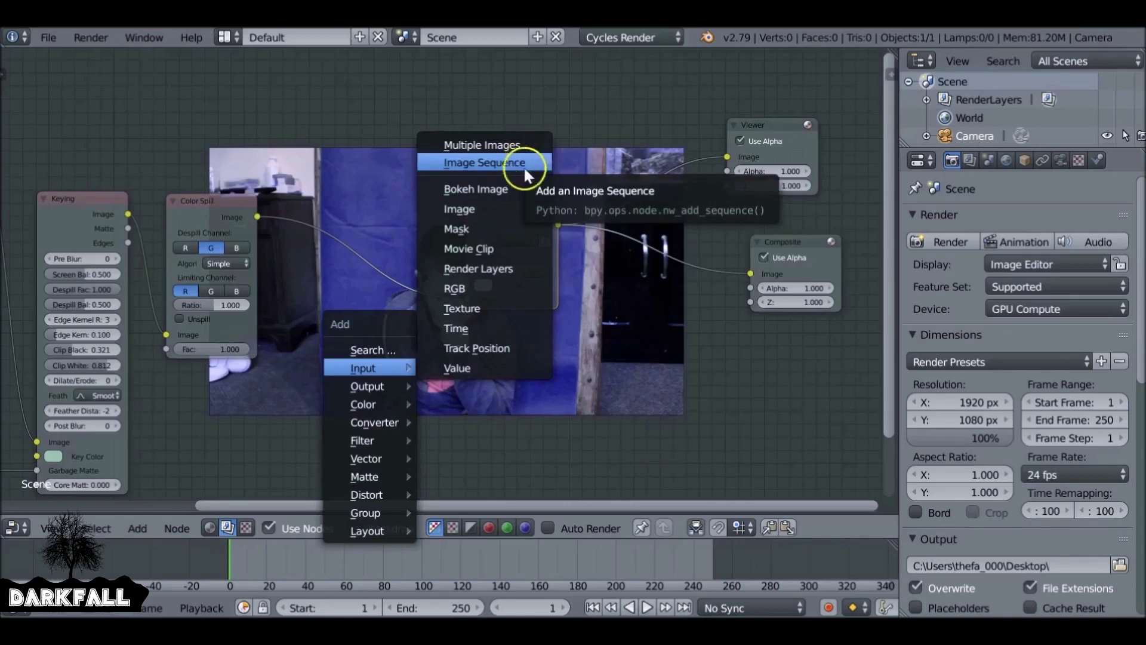
left_click(486, 247)
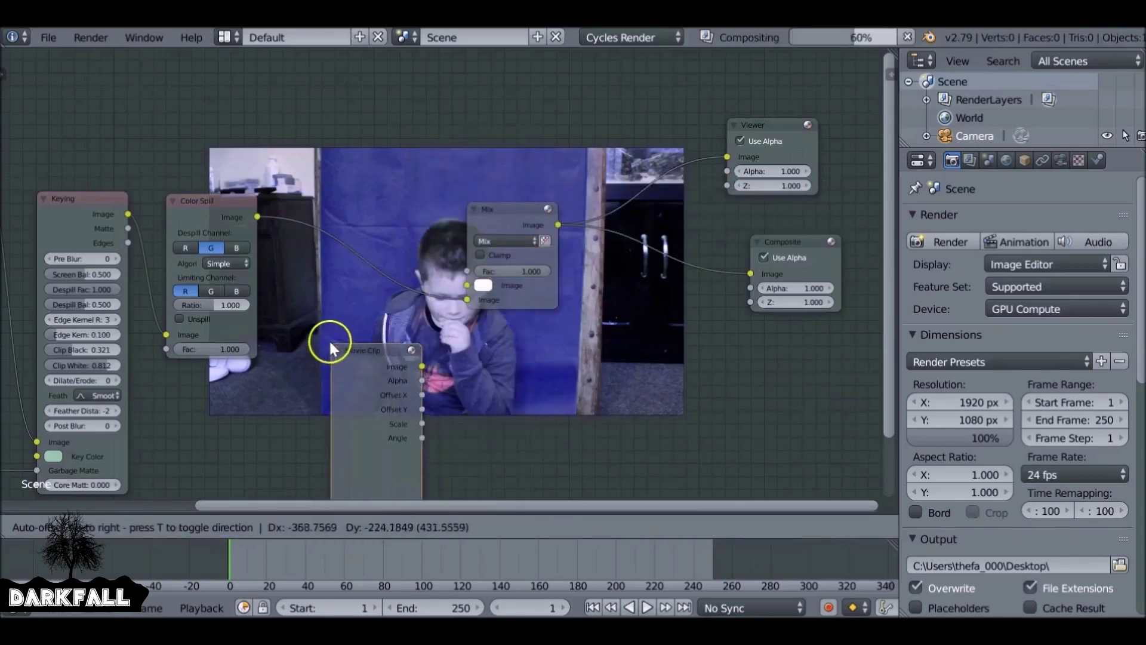
scroll(367, 349, "down", 1)
left_click(384, 289)
middle_click_drag(384, 289, 349, 213)
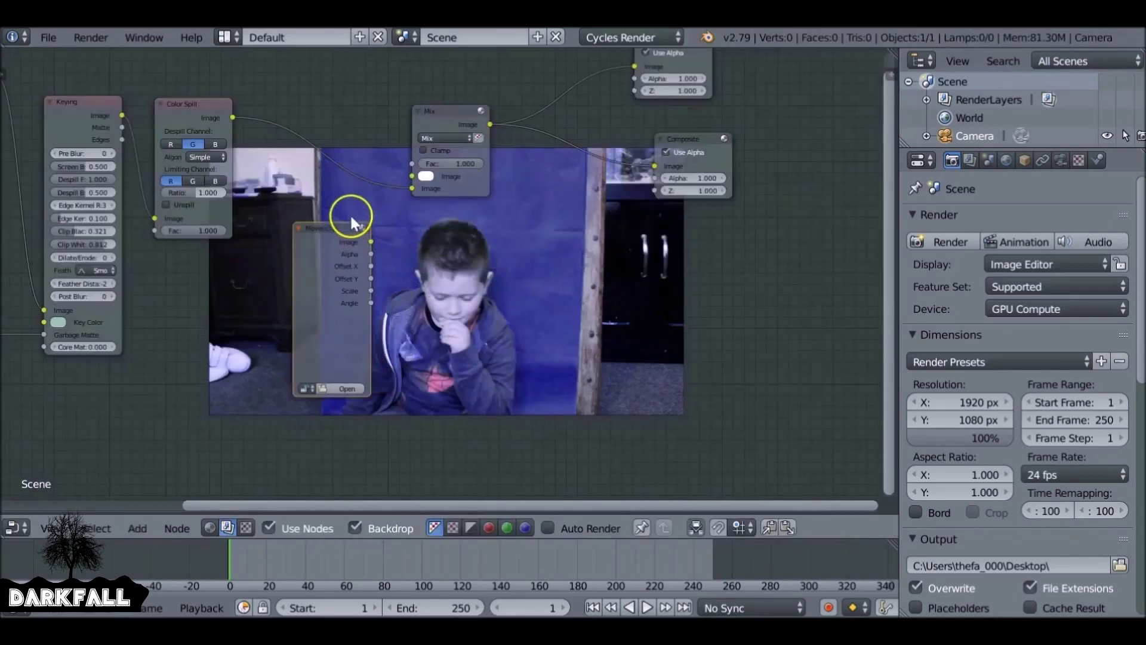
Load the background clip 805391565.mp4 from the Desktop's Videoassets folder into the Movie Clip node, browsing with thumbnails
left_click(337, 389)
left_click(47, 256)
double_click(640, 179)
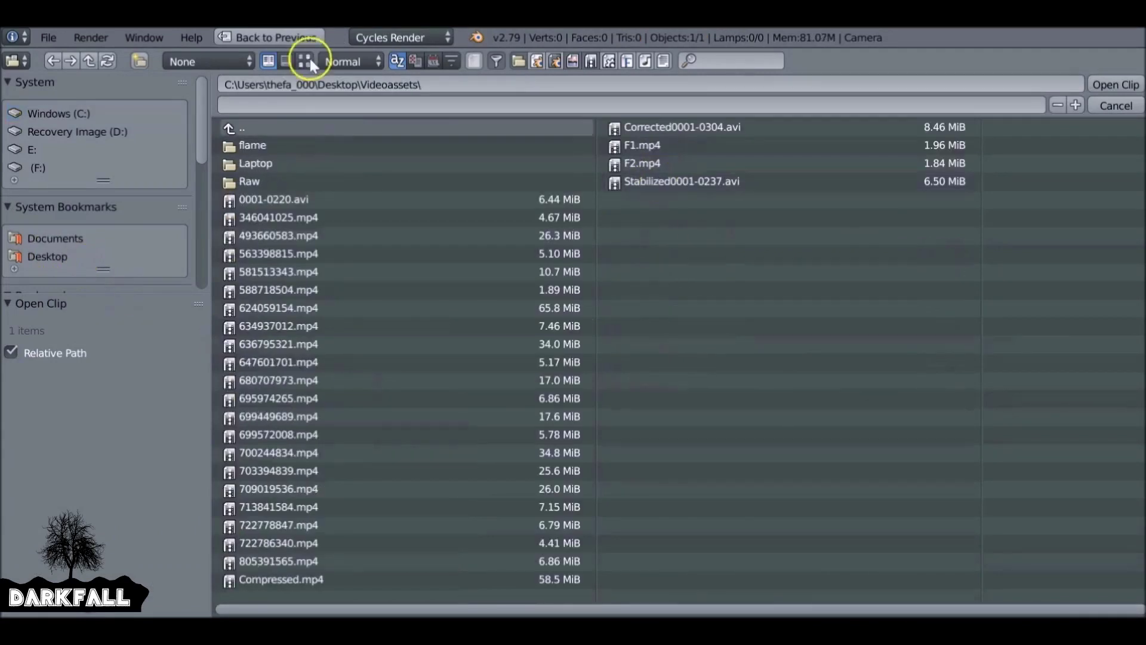
left_click(305, 61)
left_click(283, 382)
left_click(1130, 87)
Connect the Movie Clip's Image output to the Mix node's first Image input and make the Mix node use the second input's alpha
mouse_move(335, 246)
left_mouse_down()
mouse_move(292, 294)
mouse_move(260, 287)
mouse_move(331, 239)
left_mouse_up()
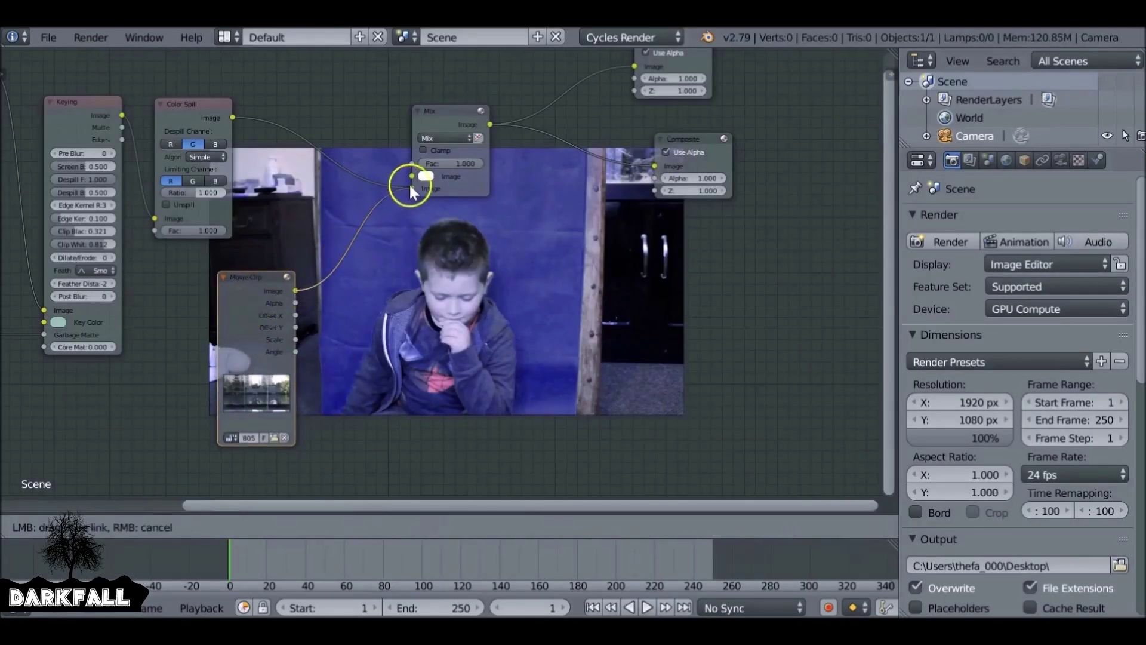
left_click_drag(421, 178, 418, 174)
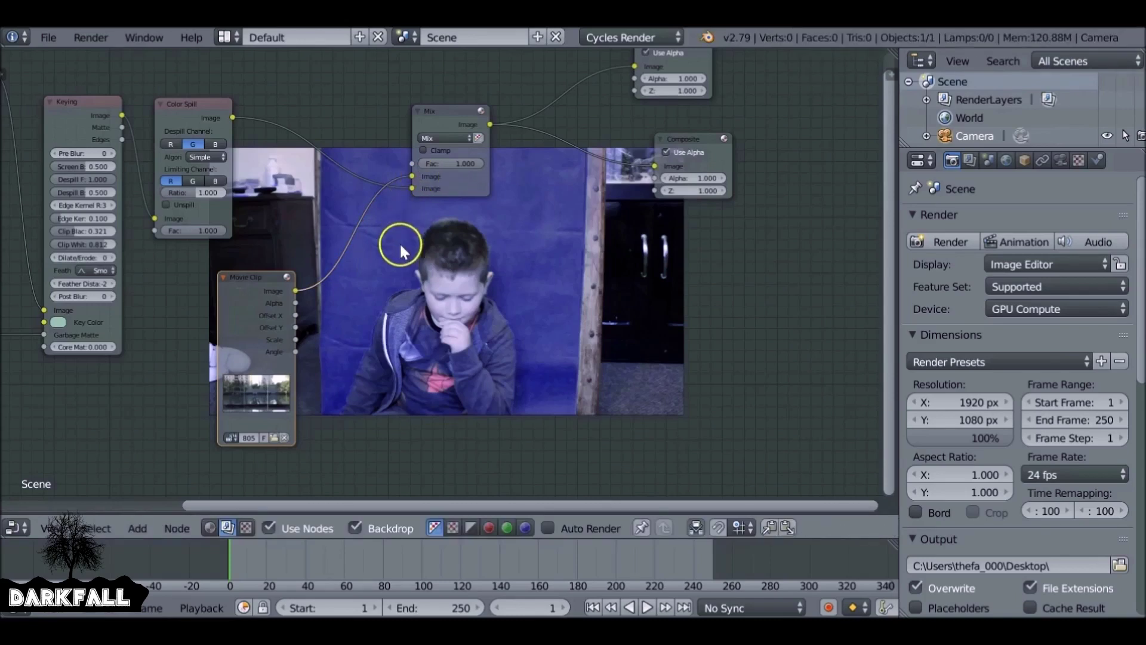
left_click(480, 136)
middle_click_drag(478, 238, 414, 199)
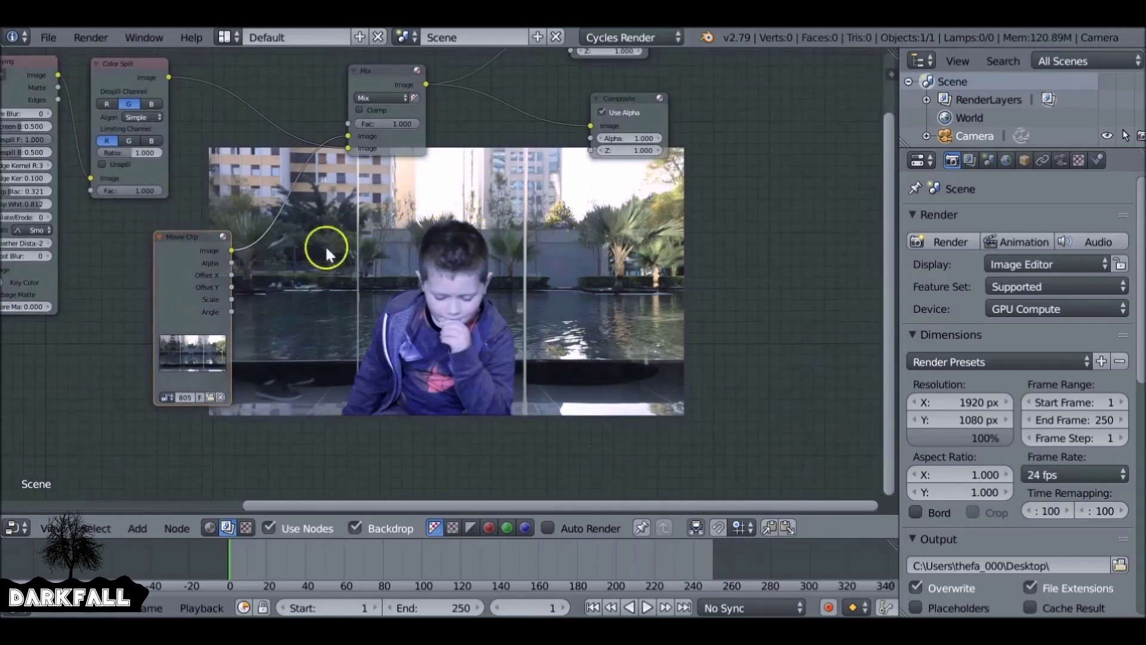
Check the composite of the boy over the background clip at frames 71, 112 and 161
left_click(366, 564)
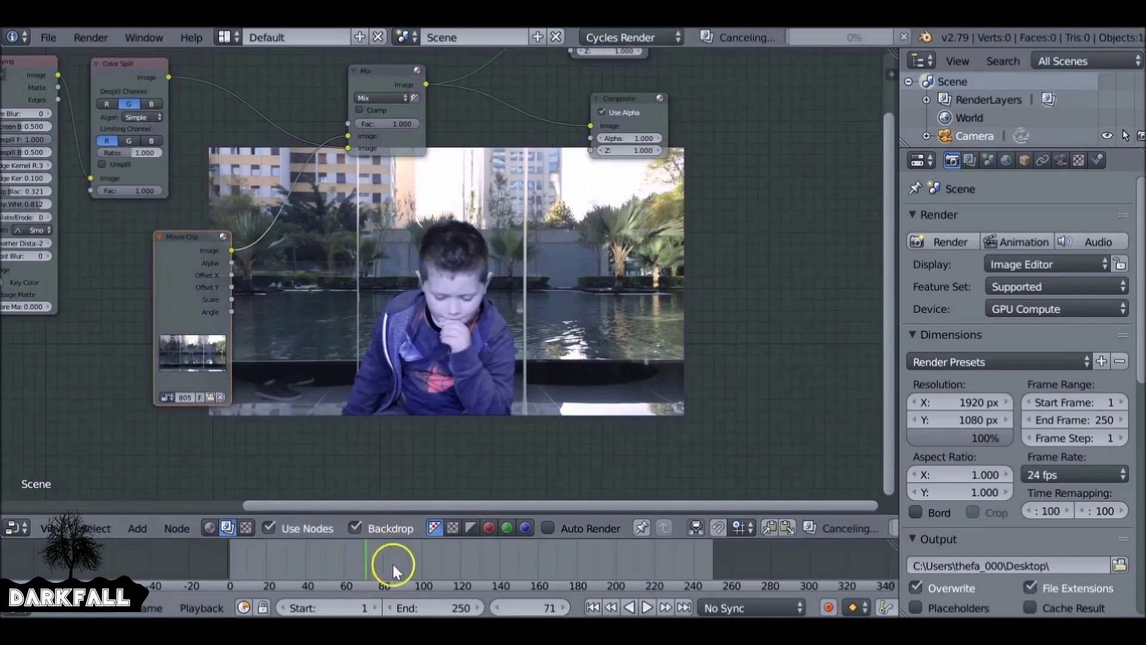
left_click(446, 562)
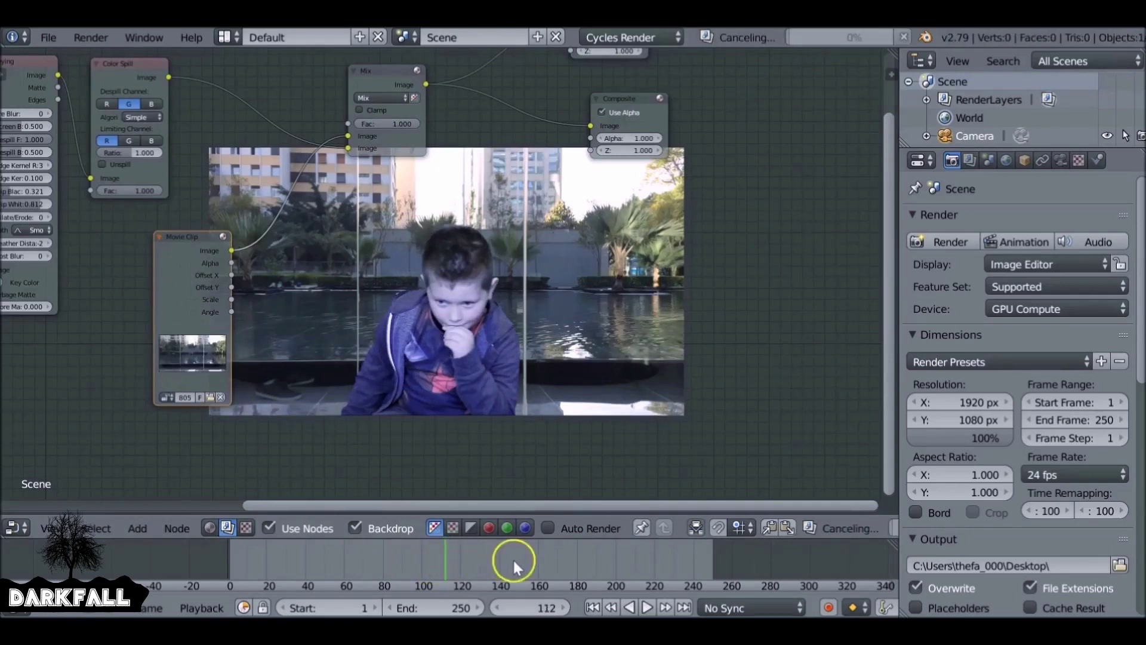
left_click(539, 560)
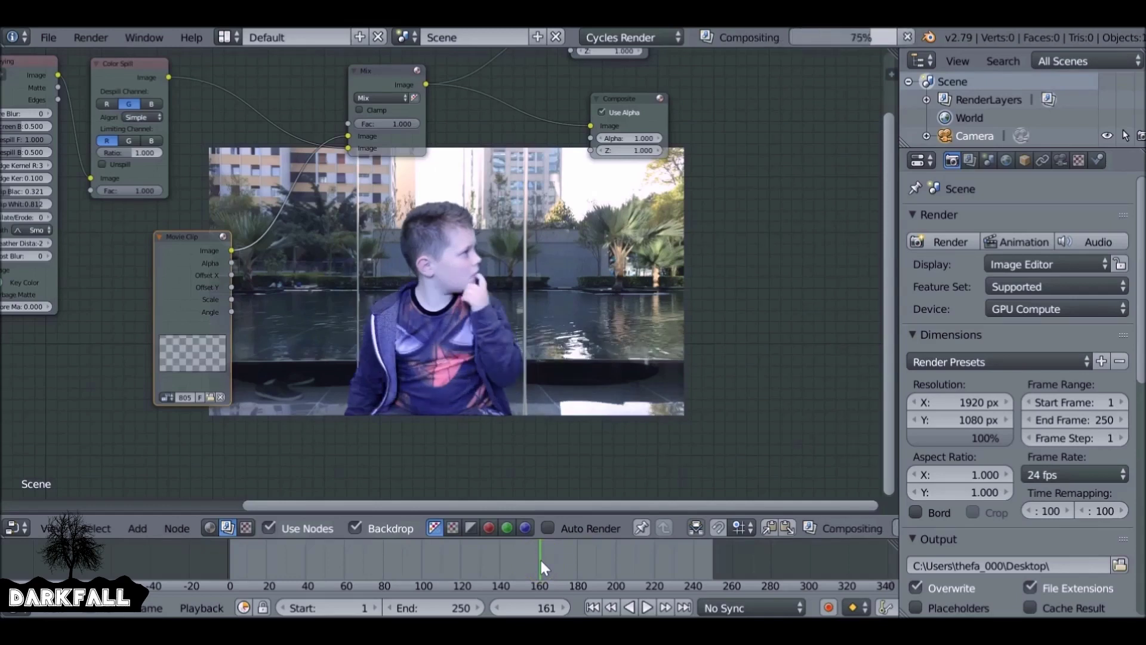
left_click(575, 260)
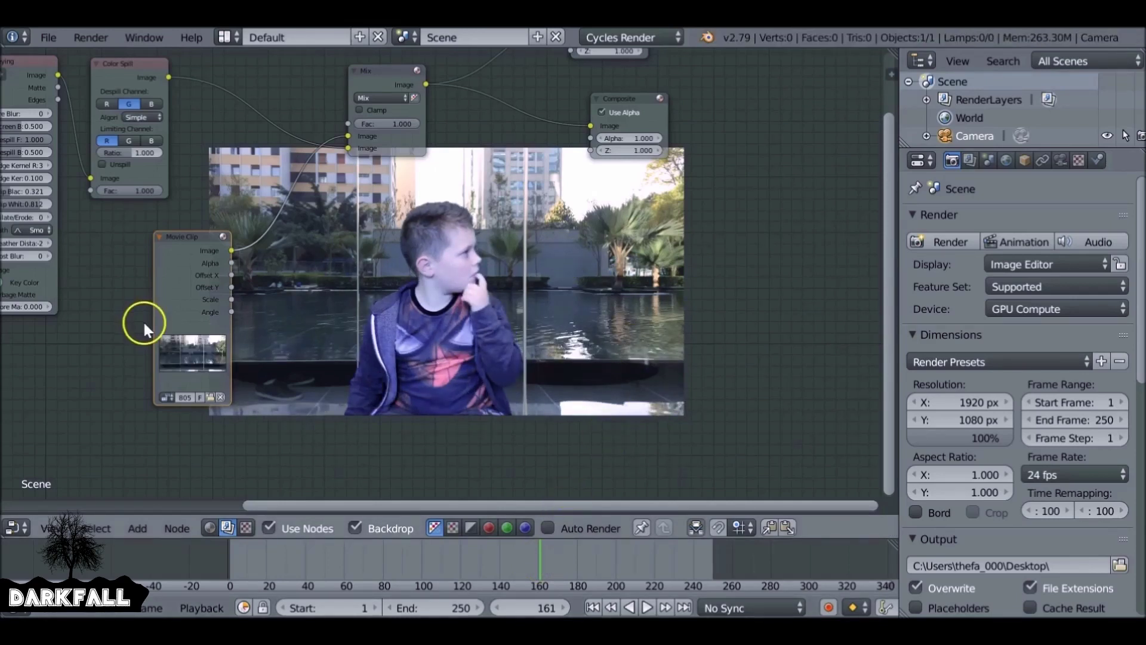
At frame 1, insert an RGB Curves node between Color Spill and Mix and bend it into a slight S through about (0.67, 0.72) and (0.28, 0.24)
left_click(591, 607)
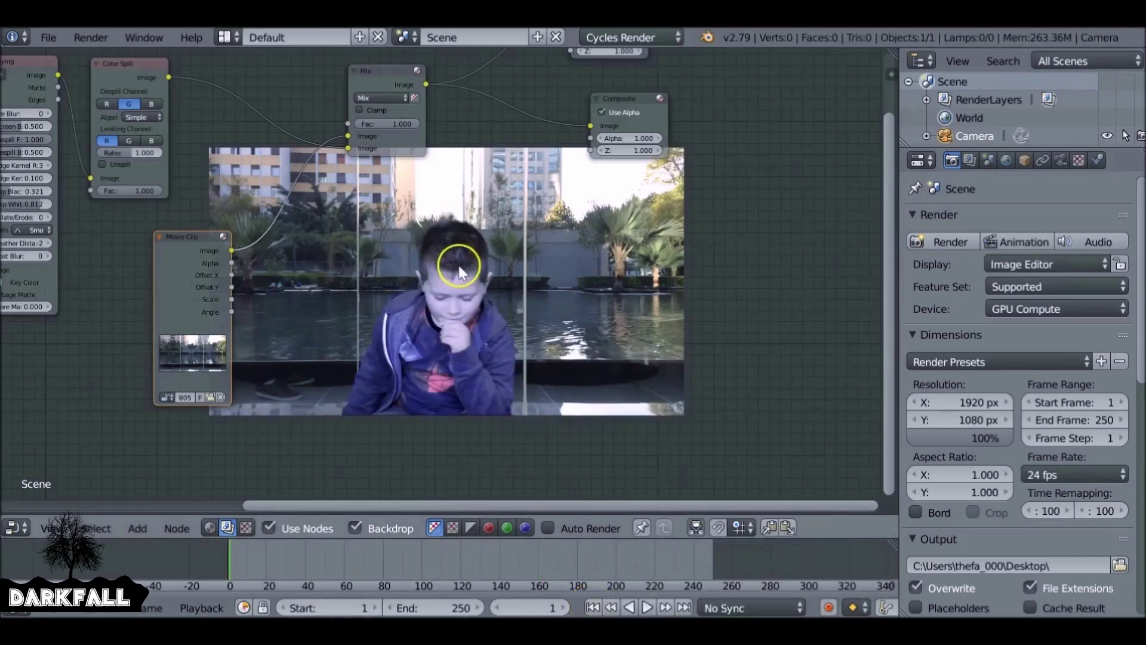
middle_click_drag(264, 237, 330, 325)
key("shift+a")
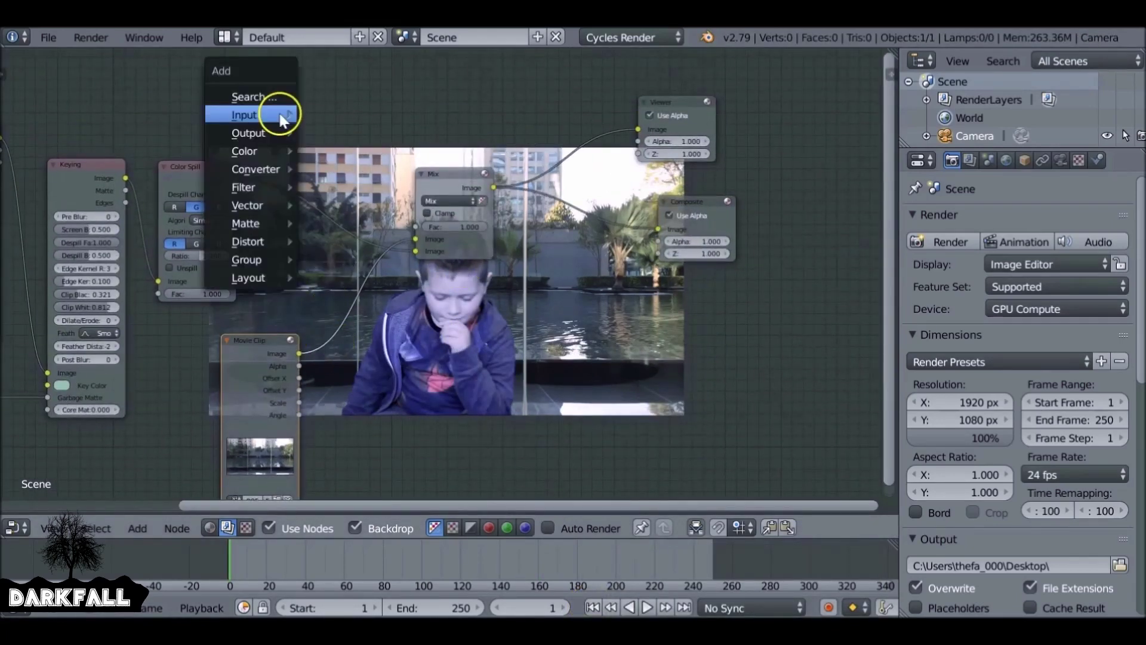
mouse_move(248, 151)
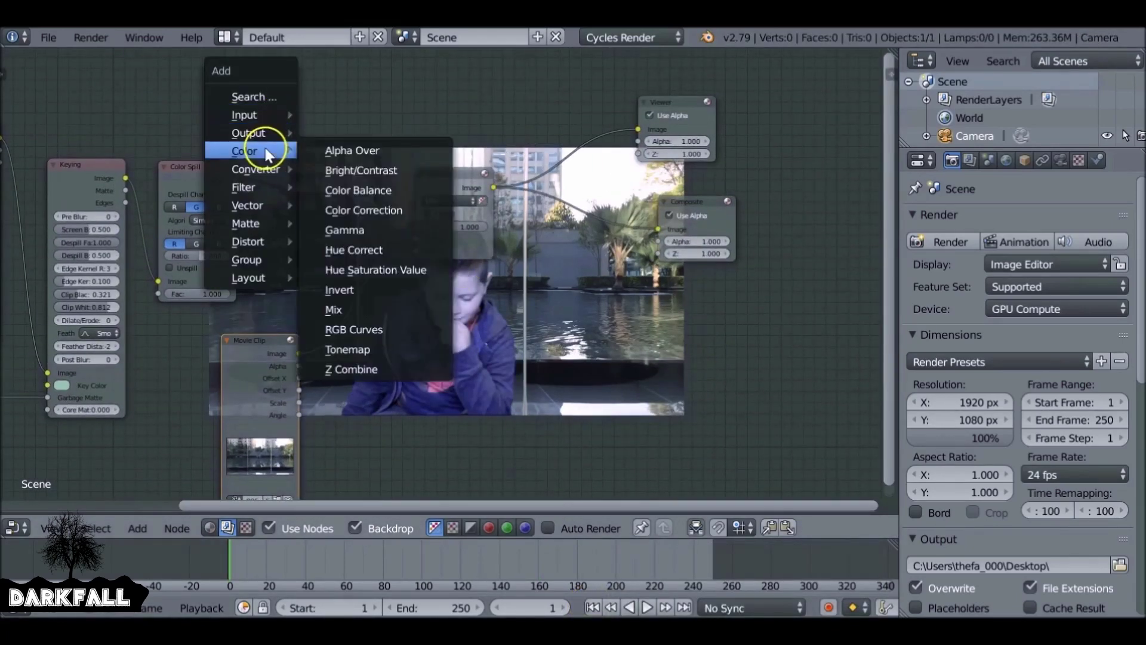
left_click(360, 328)
left_click(249, 108)
middle_click_drag(399, 311, 289, 256)
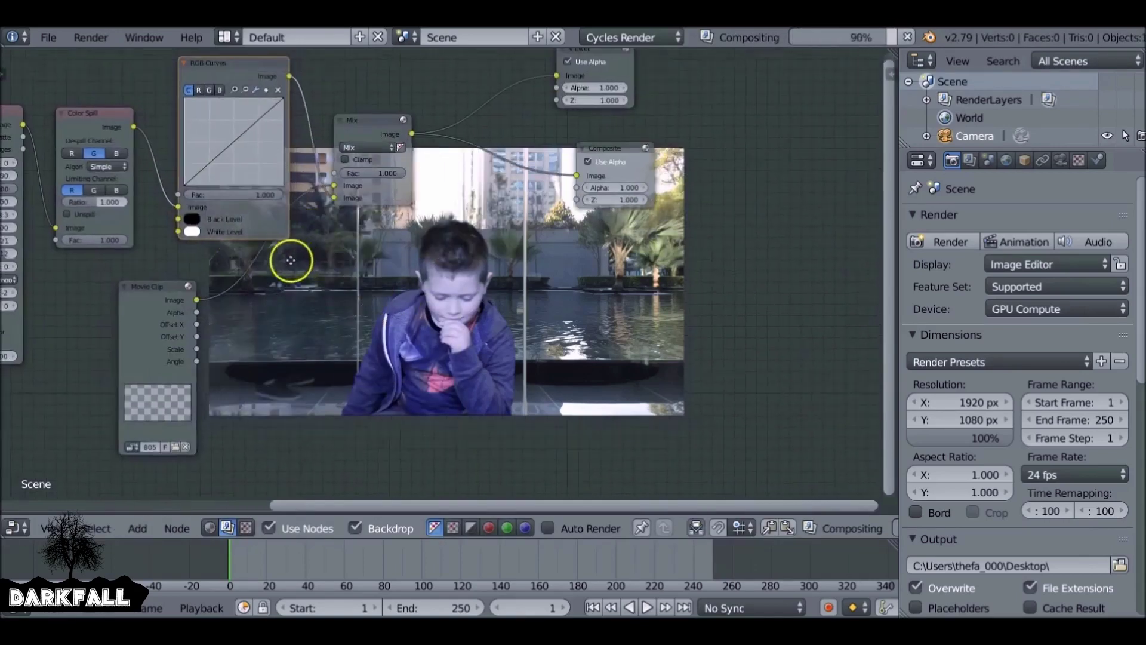
left_click_drag(238, 138, 245, 132)
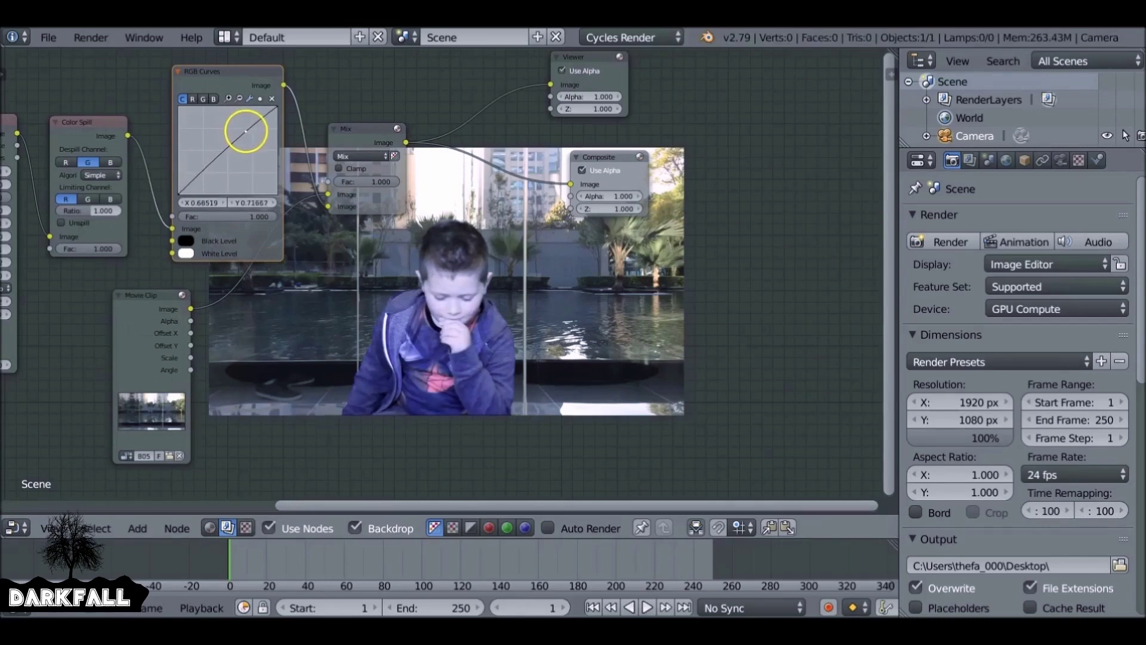
left_click(205, 174)
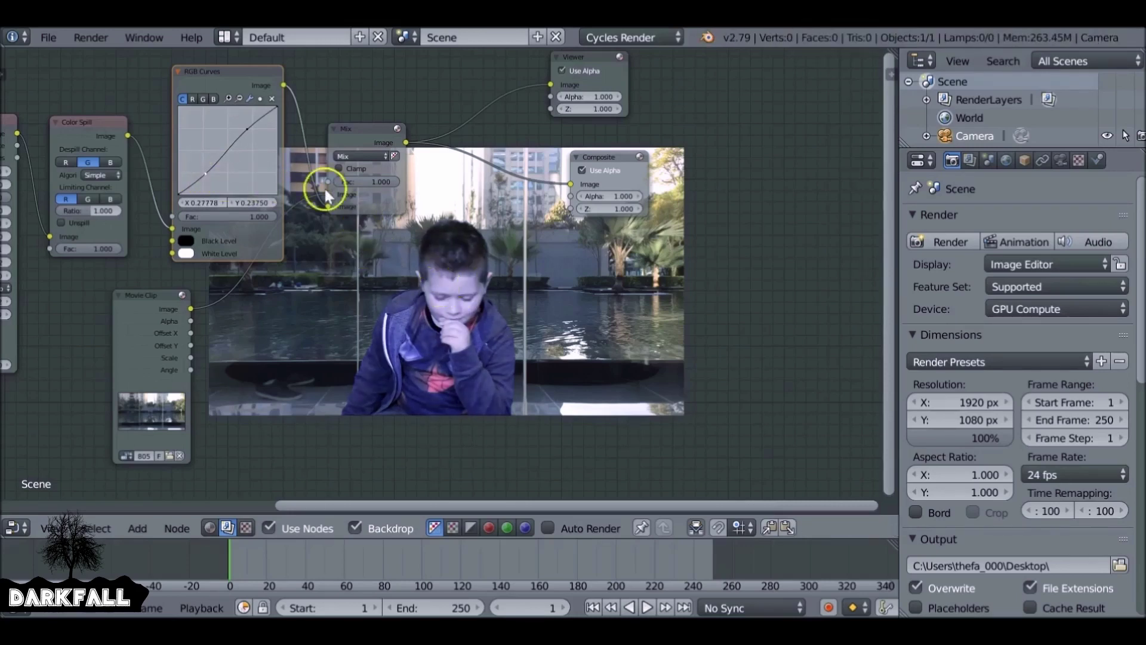
Insert a second RGB Curves node between Movie Clip and Mix and shape an S-curve with its lower point at about (0.28, 0.28)
key("shift+a")
mouse_move(272, 336)
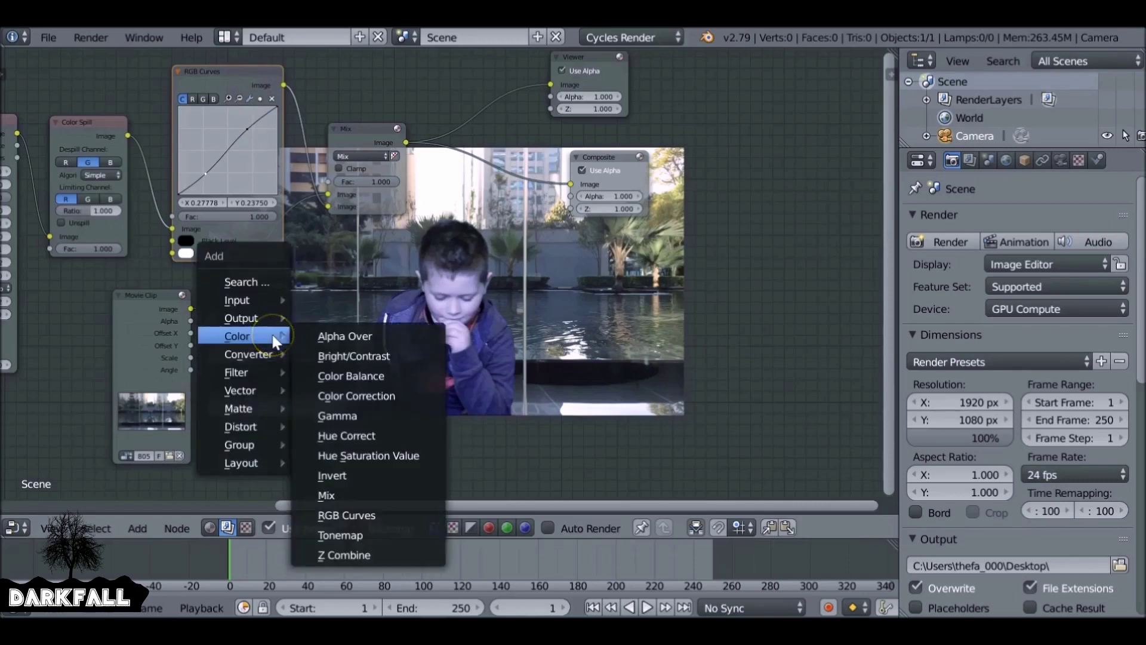
left_click(340, 514)
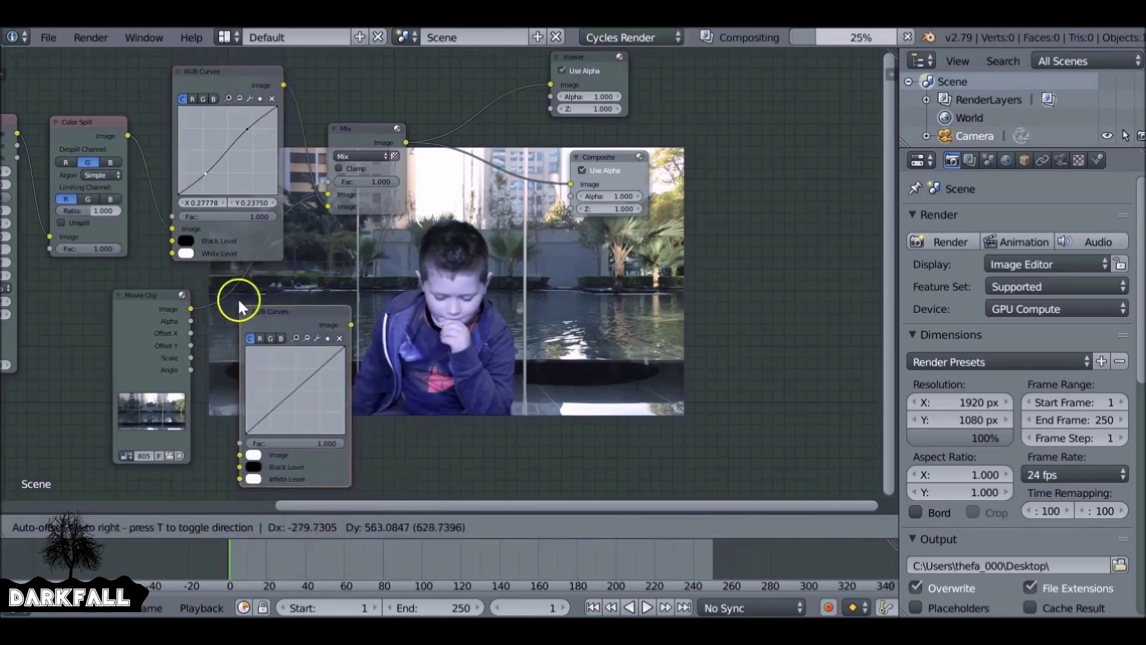
left_click(229, 278)
left_click_drag(305, 350, 268, 382)
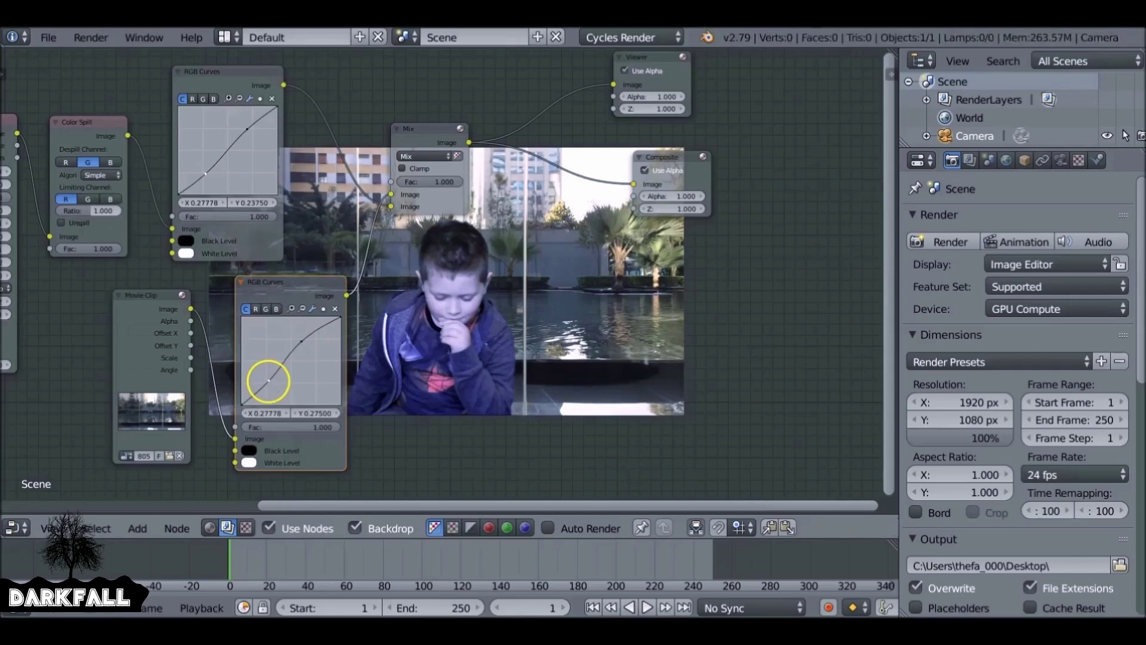
Raise the middle of the blue channel curve in the background clip's RGB Curves node
left_click(277, 309)
left_click(301, 359)
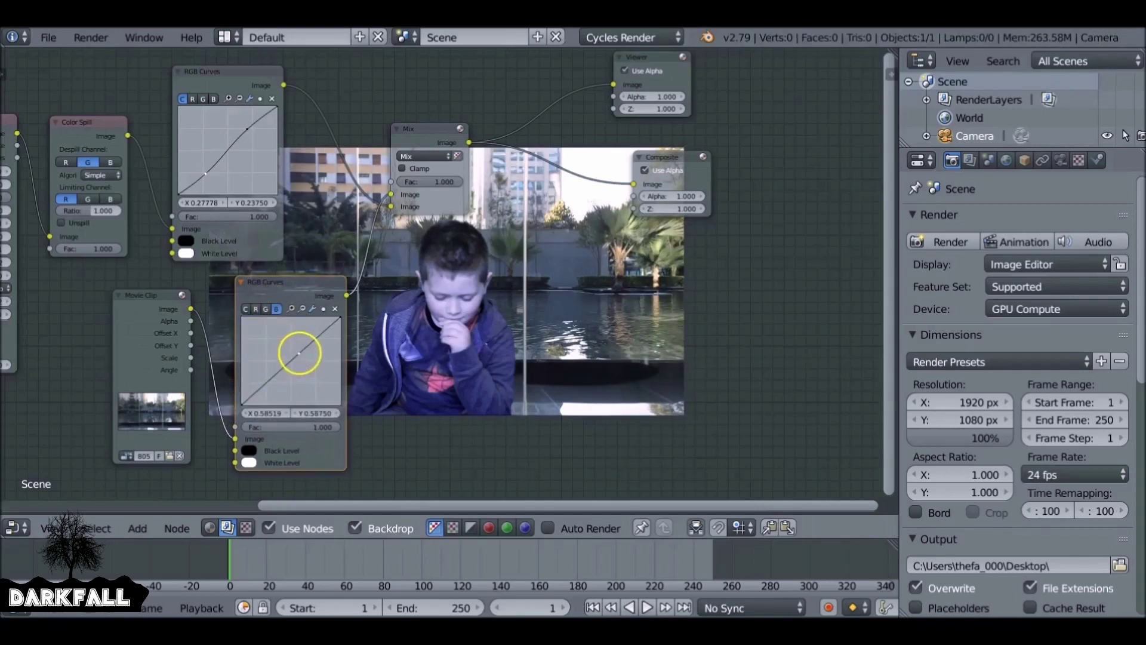
left_click_drag(300, 357, 296, 350)
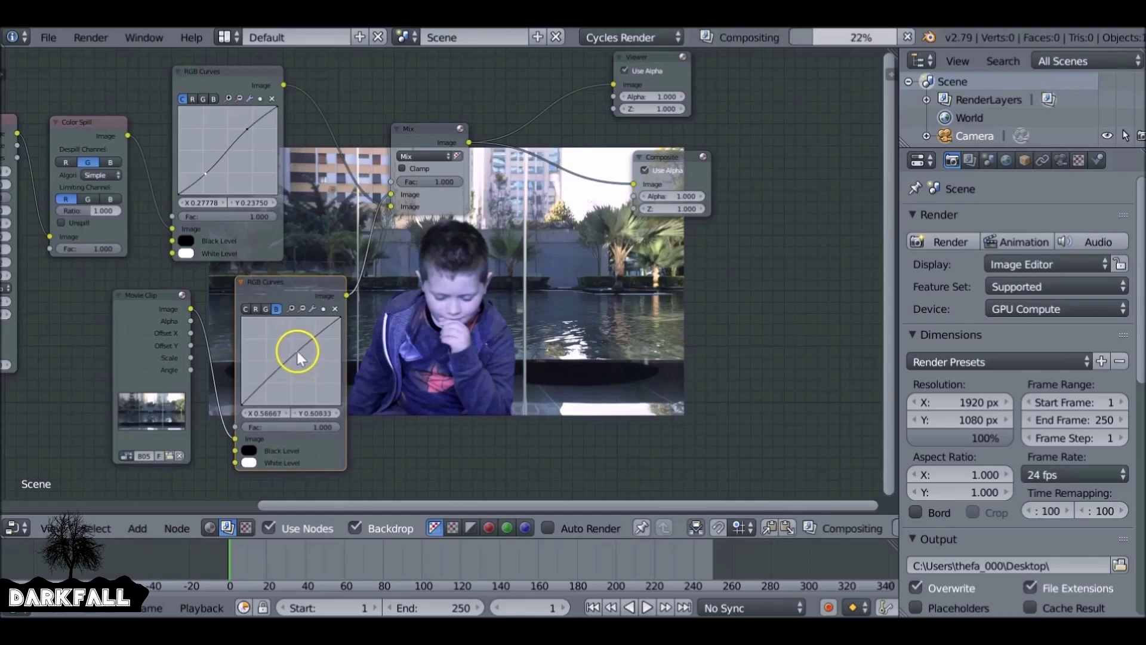
left_click_drag(296, 350, 294, 349)
Move the Viewer and Composite nodes farther from the Mix node to make room for more nodes
middle_click_drag(295, 349, 418, 307)
scroll(415, 306, "down", 4)
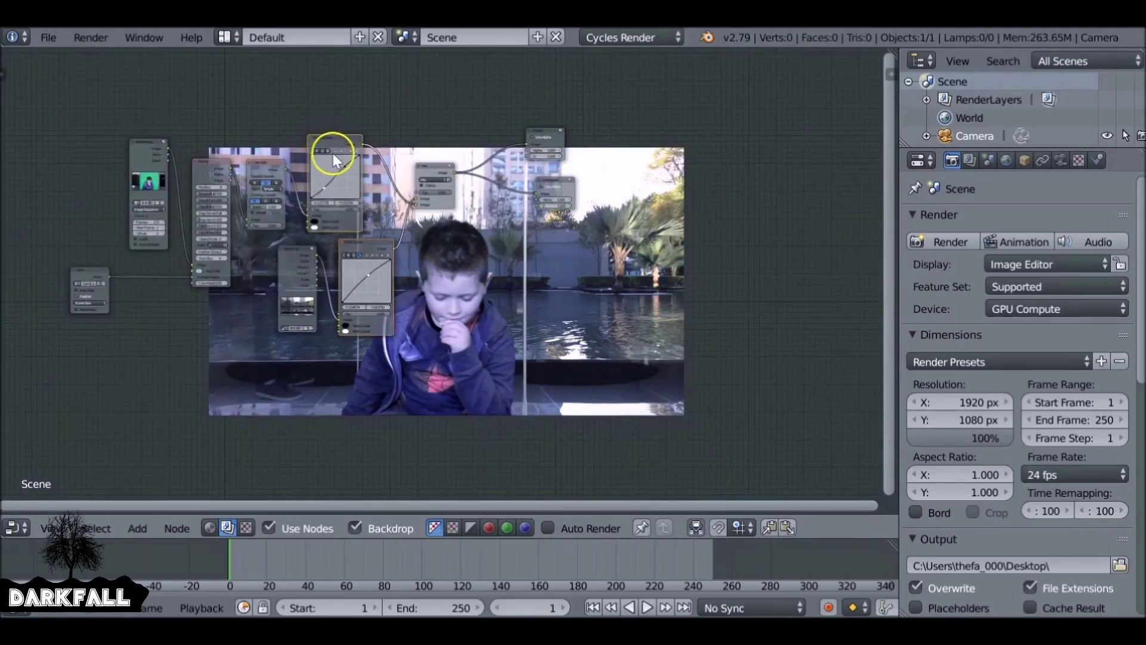
middle_click_drag(378, 182, 176, 208)
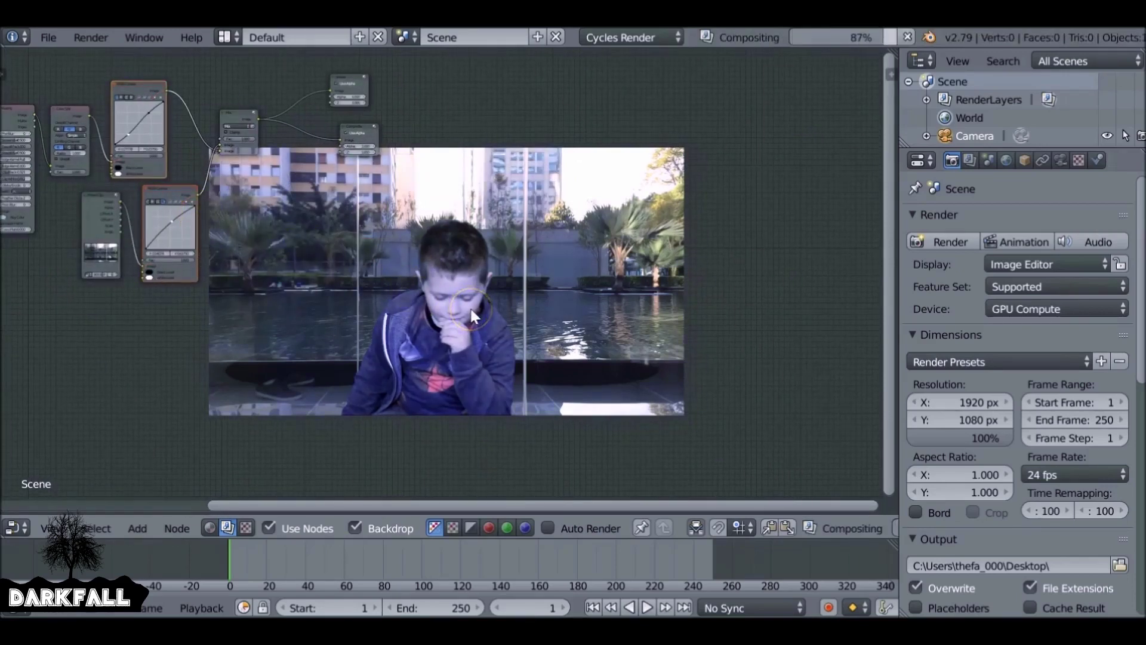
middle_click_drag(556, 296, 472, 393)
scroll(271, 264, "up", 3)
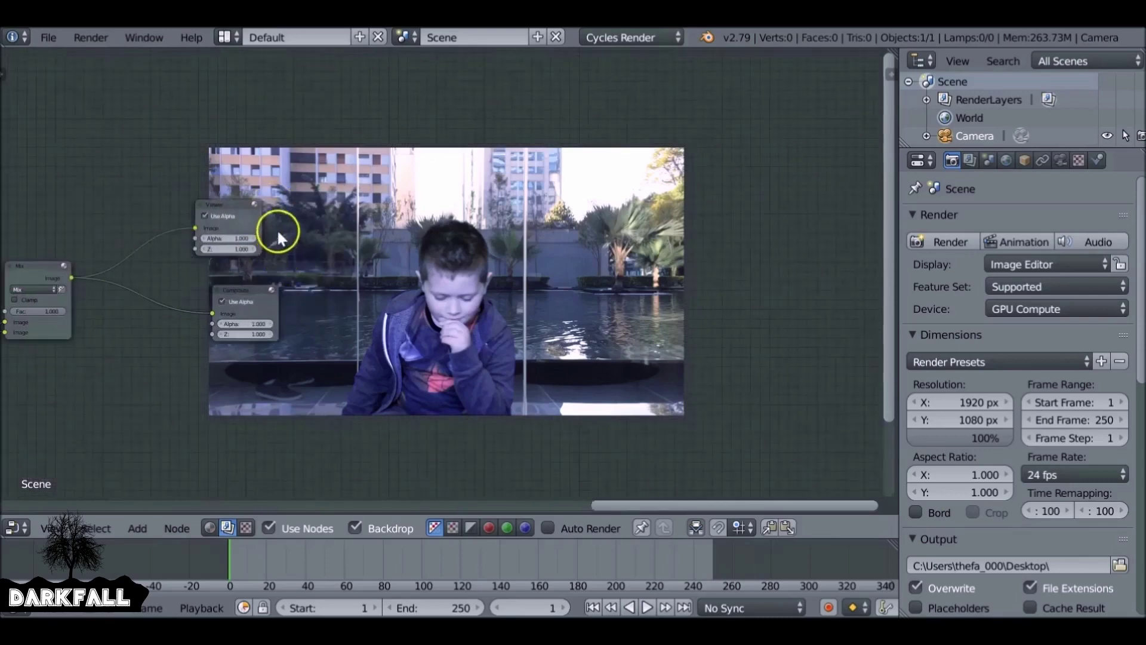
left_click_drag(235, 206, 438, 197)
left_click_drag(244, 290, 517, 295)
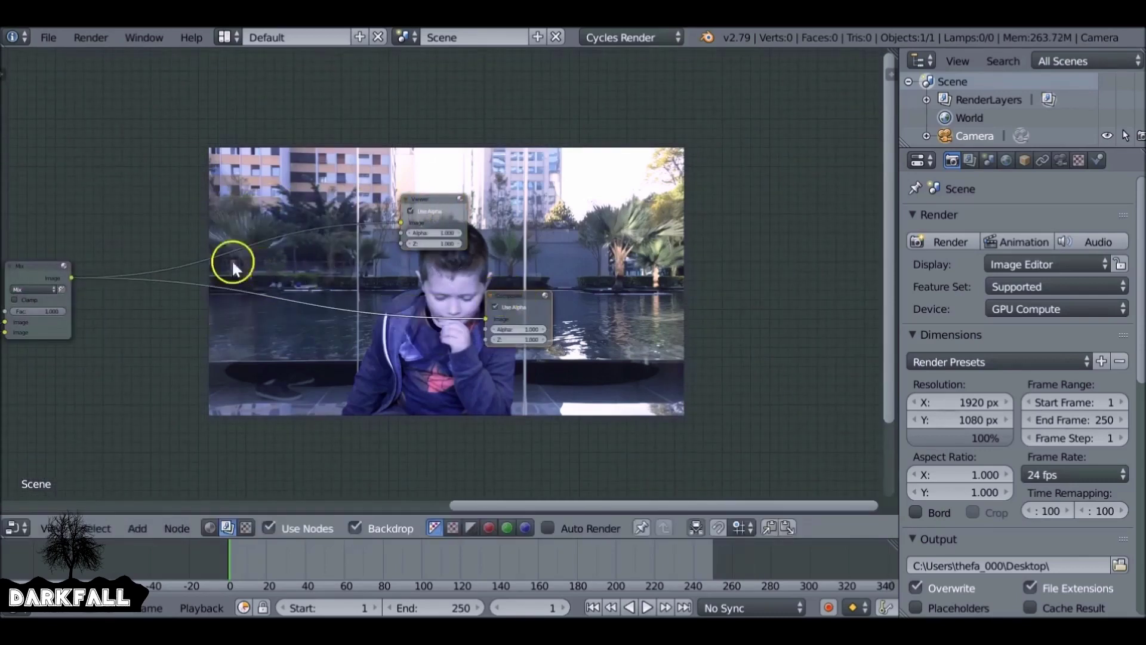
Insert an RGB Curves node between the Mix and Composite nodes to grade the combined image
key("shift+a")
mouse_move(239, 319)
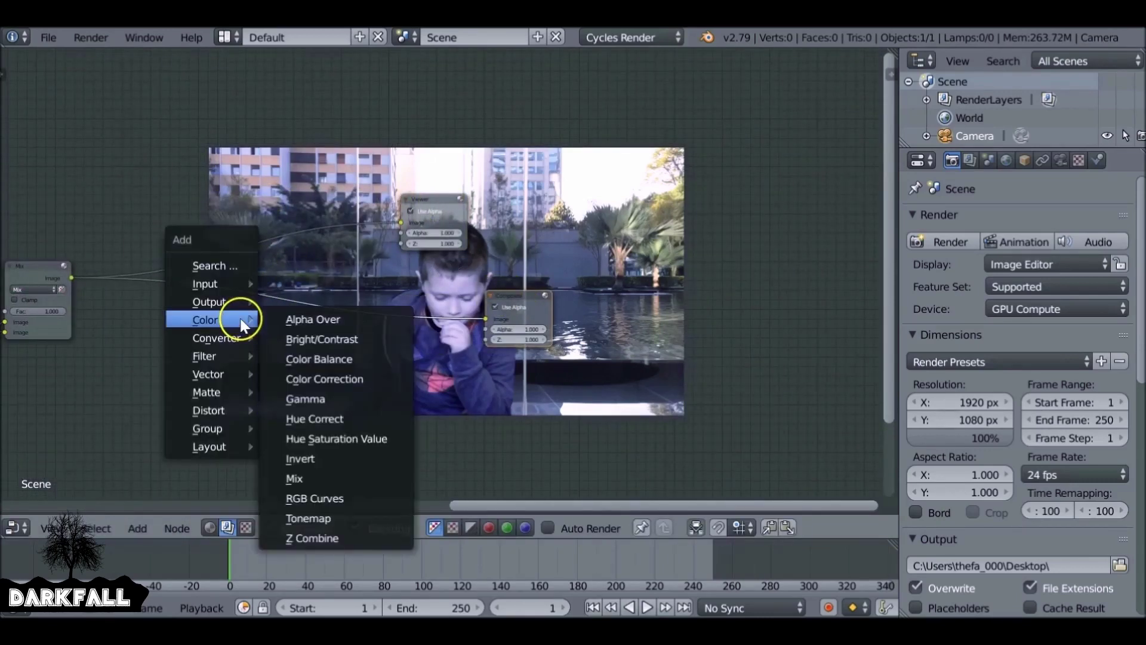
left_click(320, 504)
left_click(223, 287)
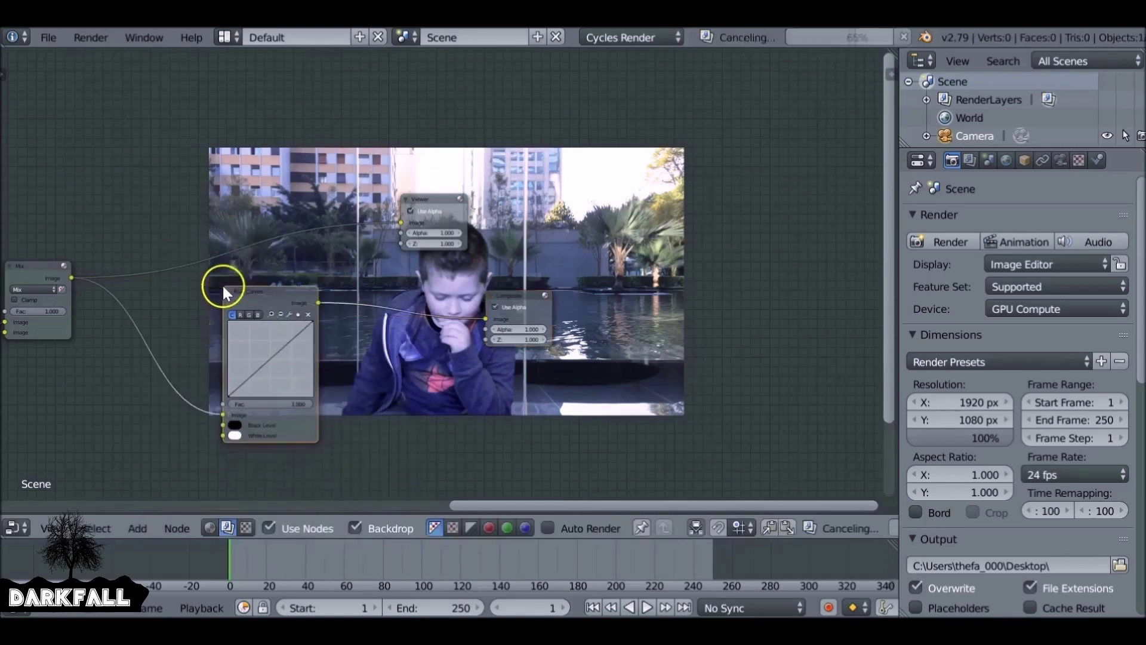
Insert a Color Balance node between the final RGB Curves node and the Composite and Viewer outputs, and move the Viewer clear of it
key("shift+a")
mouse_move(281, 278)
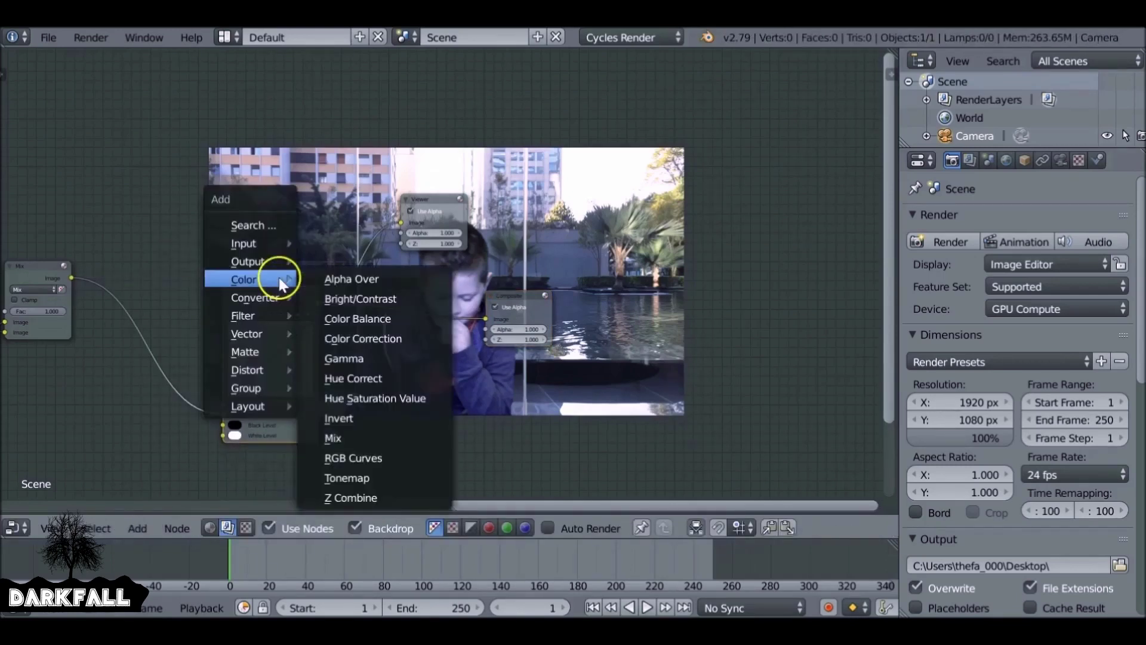
left_click(390, 317)
left_click(483, 299)
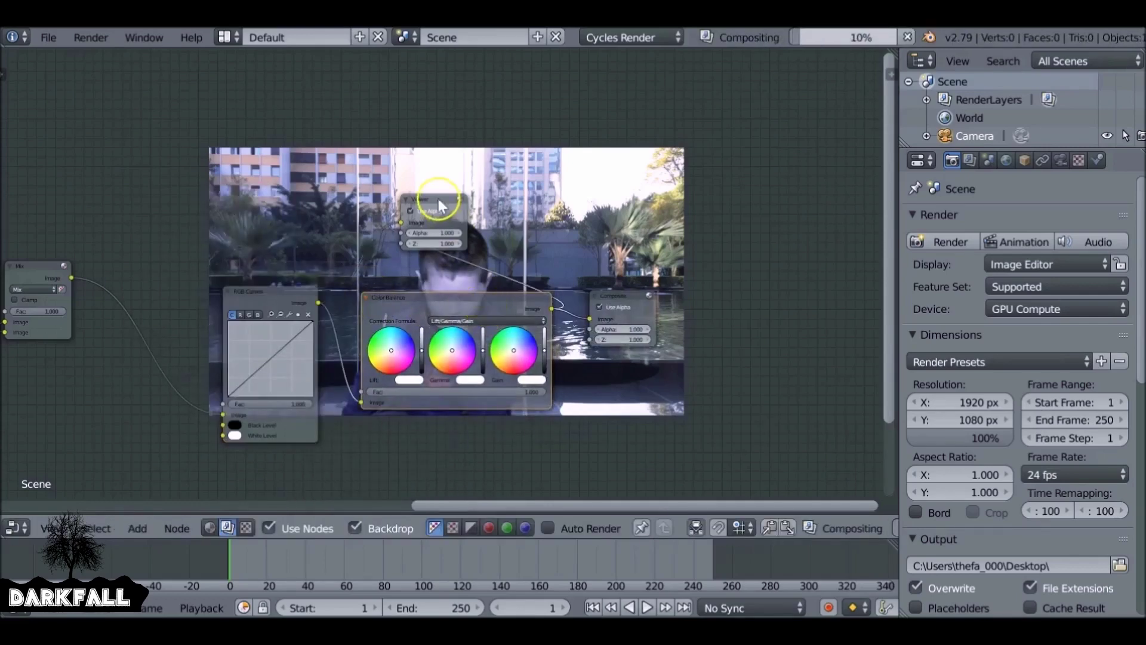
left_click_drag(438, 199, 705, 196)
middle_click_drag(518, 263, 237, 136)
left_click_drag(84, 268, 85, 278)
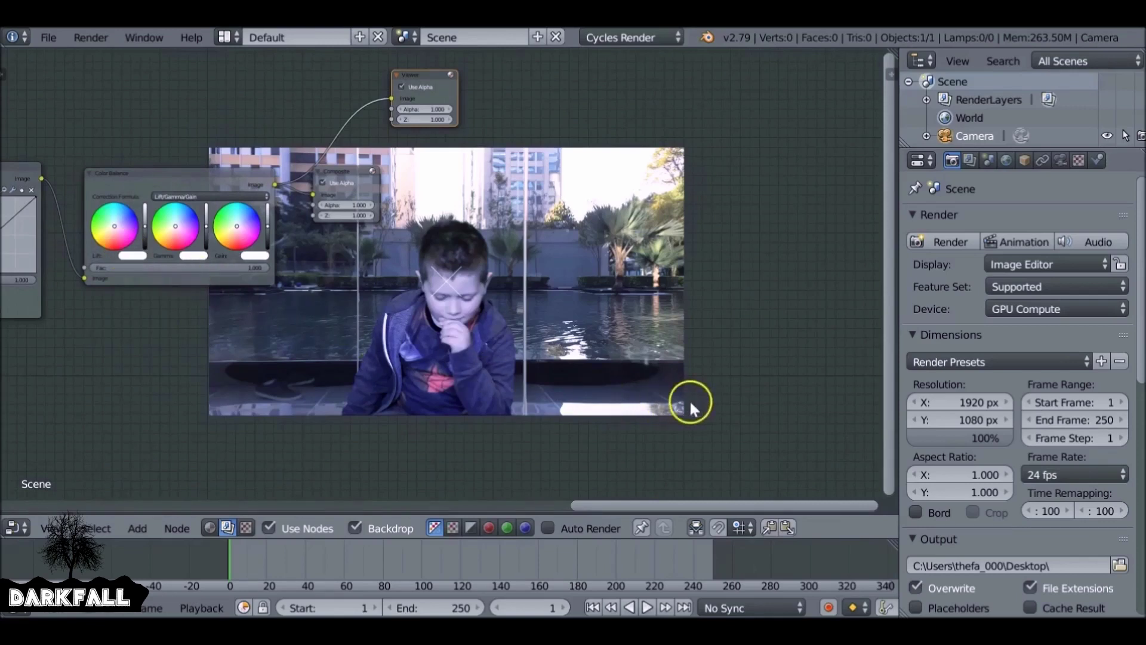
Set the render frame rate to 25 fps
scroll(691, 406, "right", 2, "ctrl")
scroll(1018, 400, "down", 3)
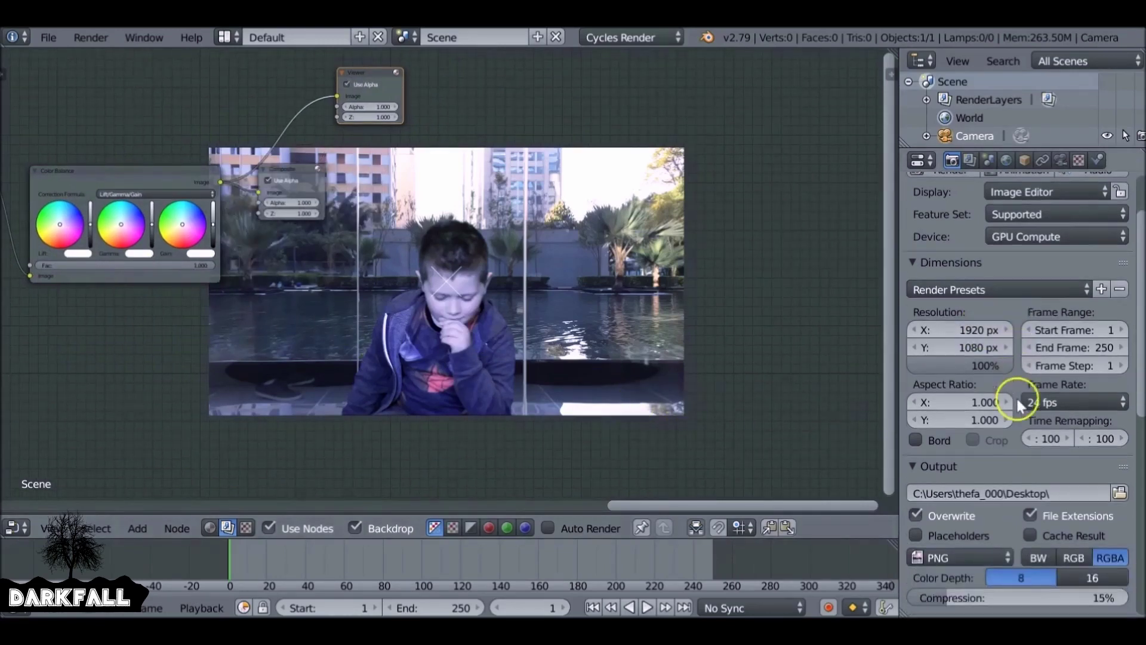
left_click(1049, 404)
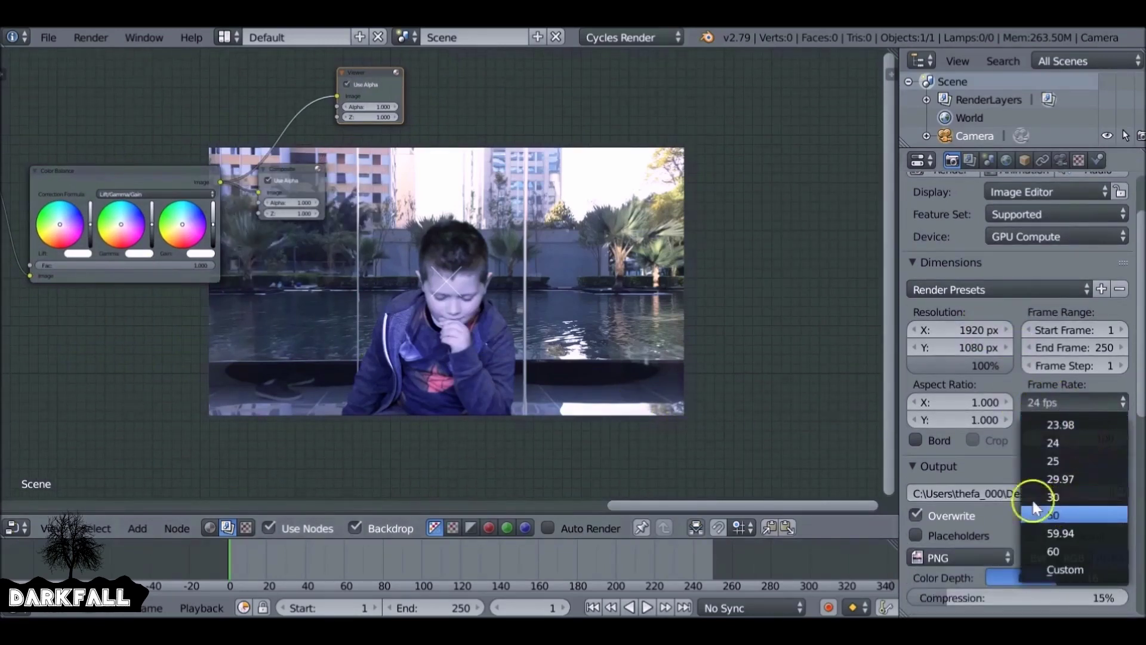
left_click(1081, 460)
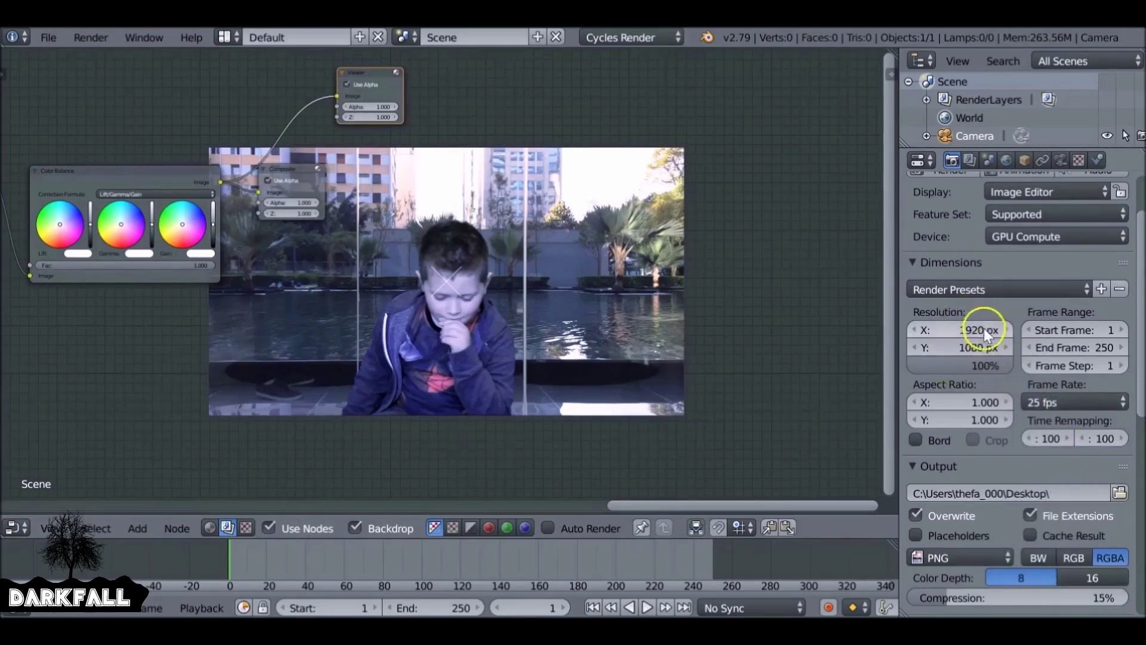
Review the output path, file format and sampling settings, and return to the Render section
scroll(975, 382, "down", 7)
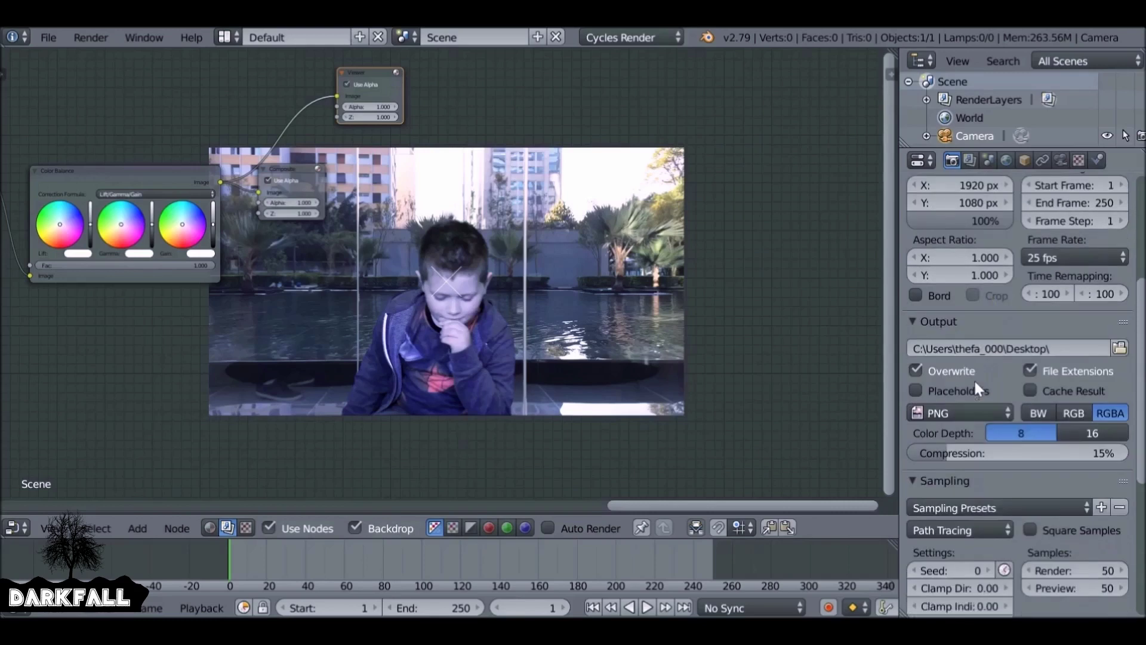
left_click(943, 389)
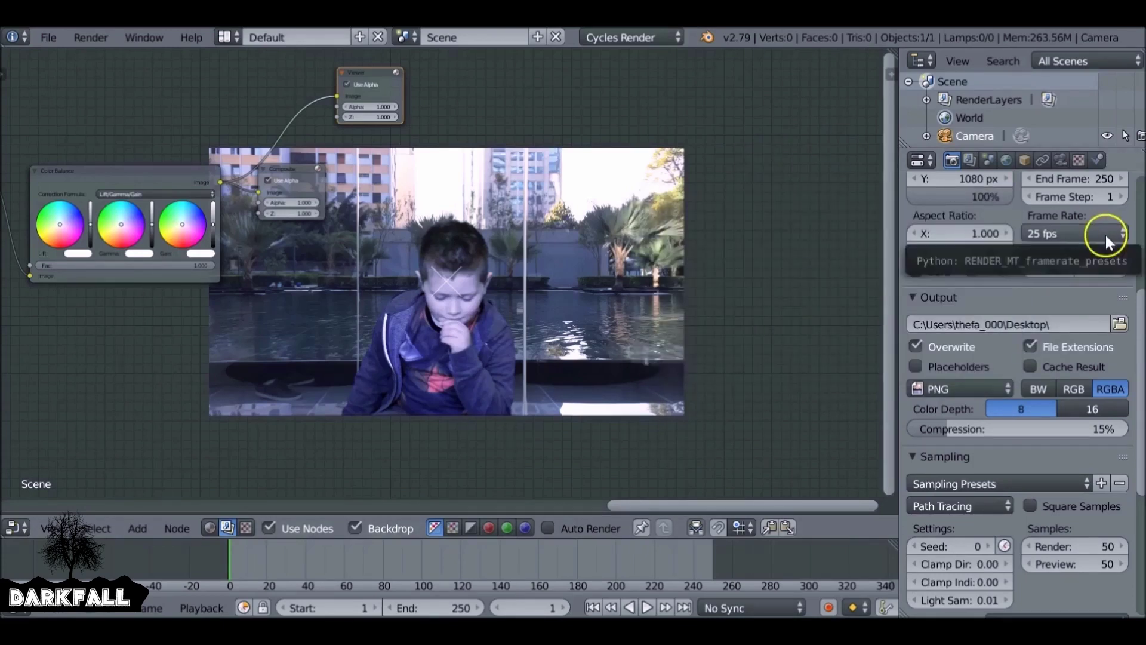
scroll(1059, 345, "down", 4)
scroll(1057, 344, "up", 7)
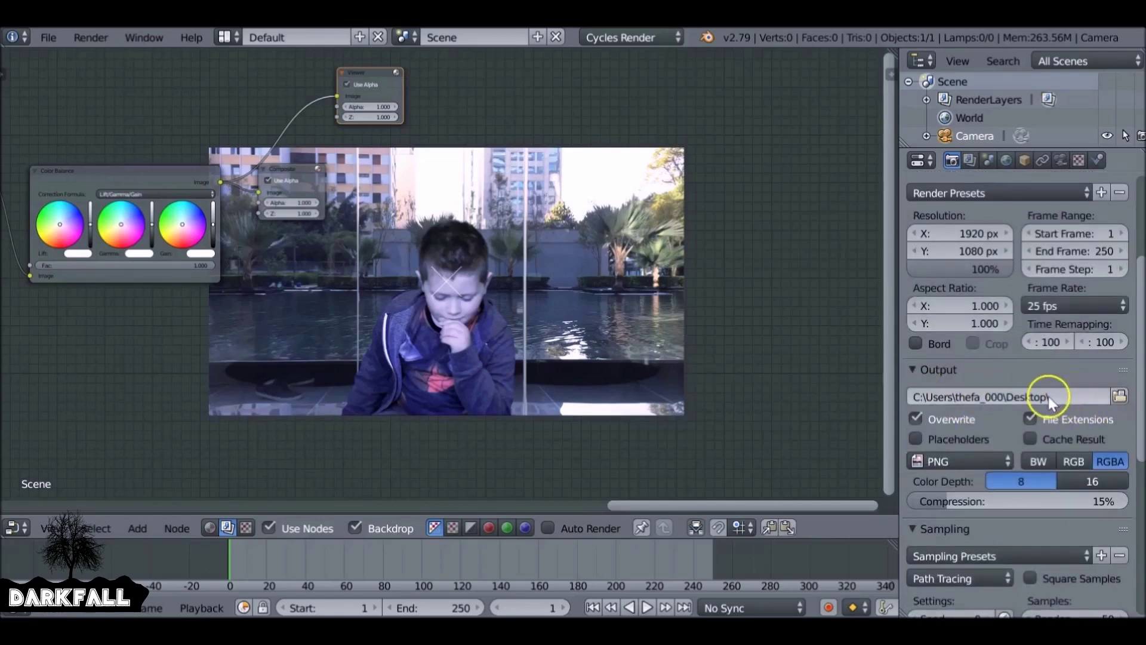
left_click_drag(1140, 391, 1138, 298)
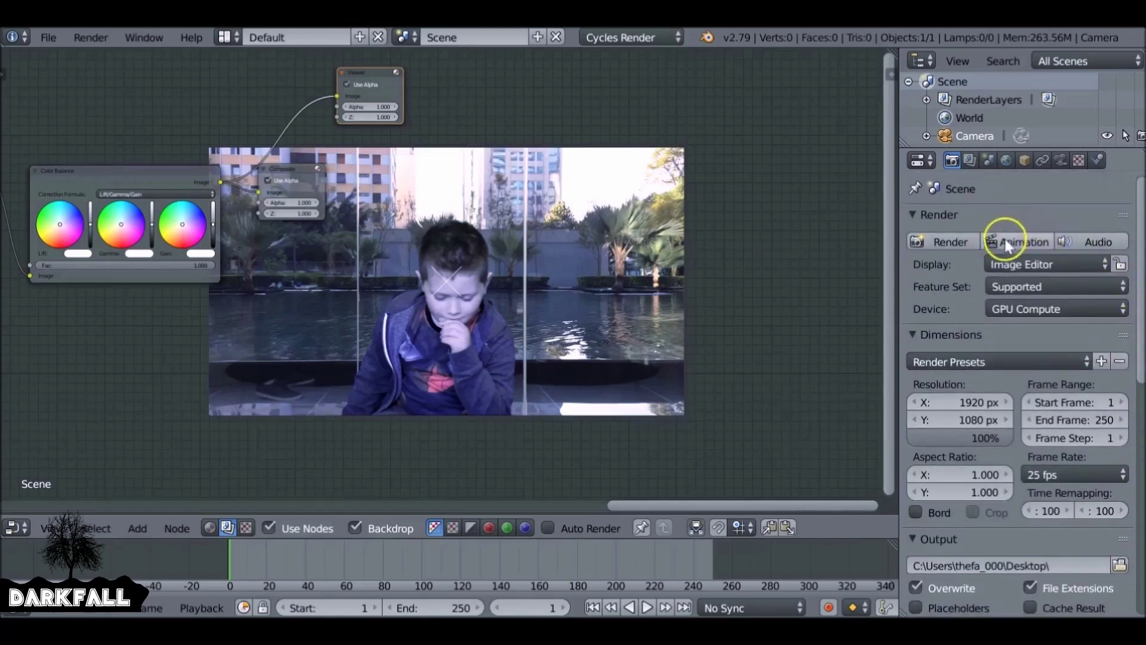